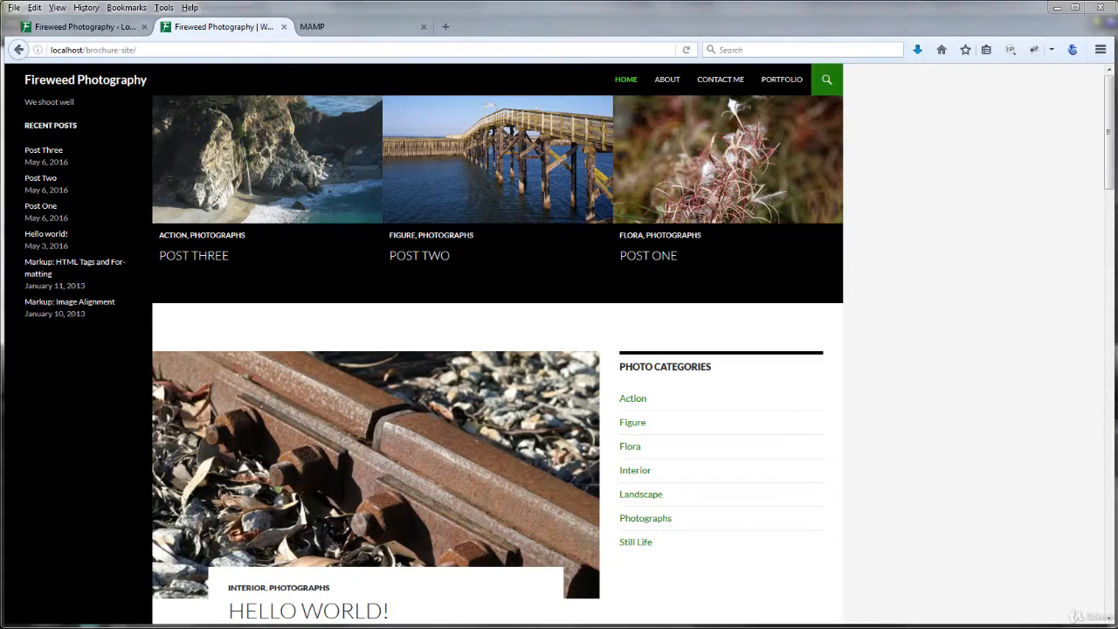
# Check the localhost/brochure-site address in MAMP, then return to the browser.
pyautogui.hotkey('alt', 'Tab')
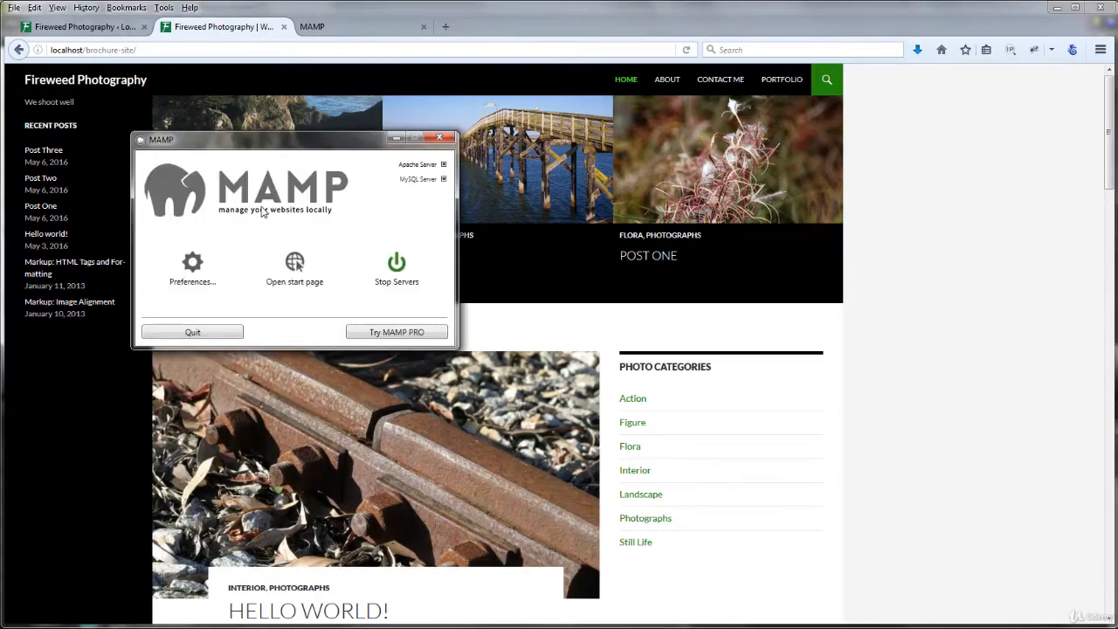
pyautogui.moveTo(52, 50); pyautogui.dragTo(153, 49)
pyautogui.click(153, 49)
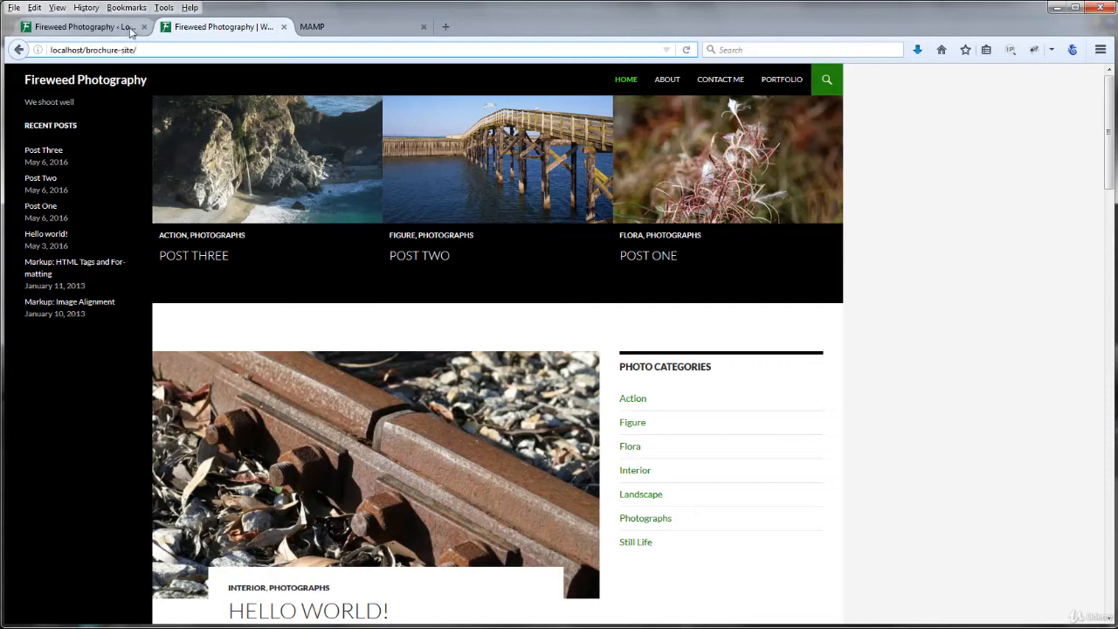
# Log in to WordPress with the saved username and password, then view the MAMP start page.
pyautogui.click(131, 29)
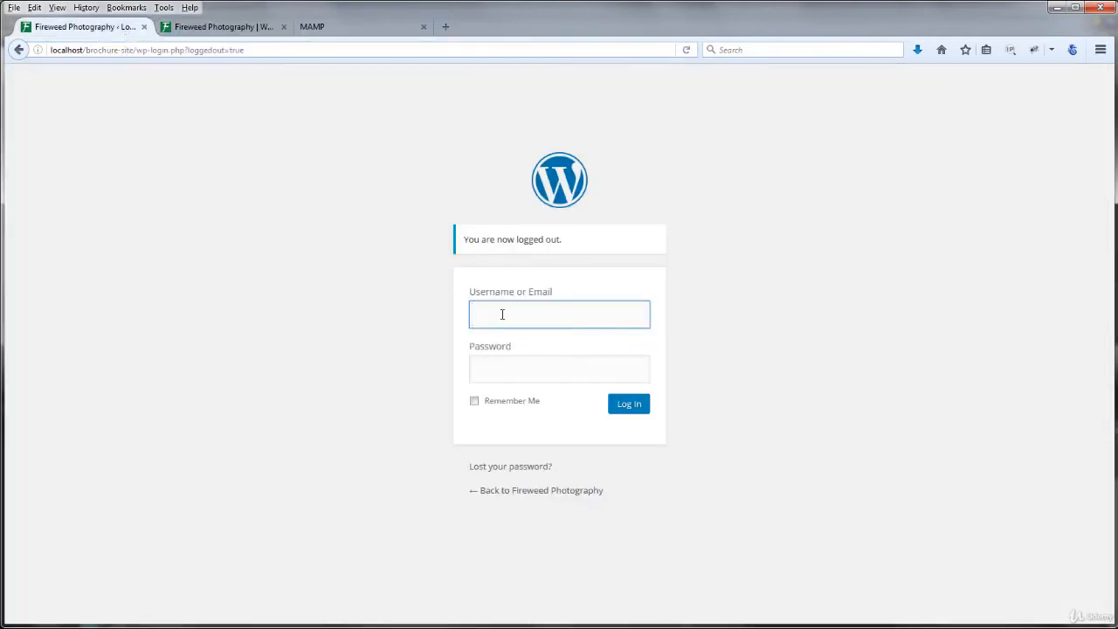
pyautogui.write('gregg')
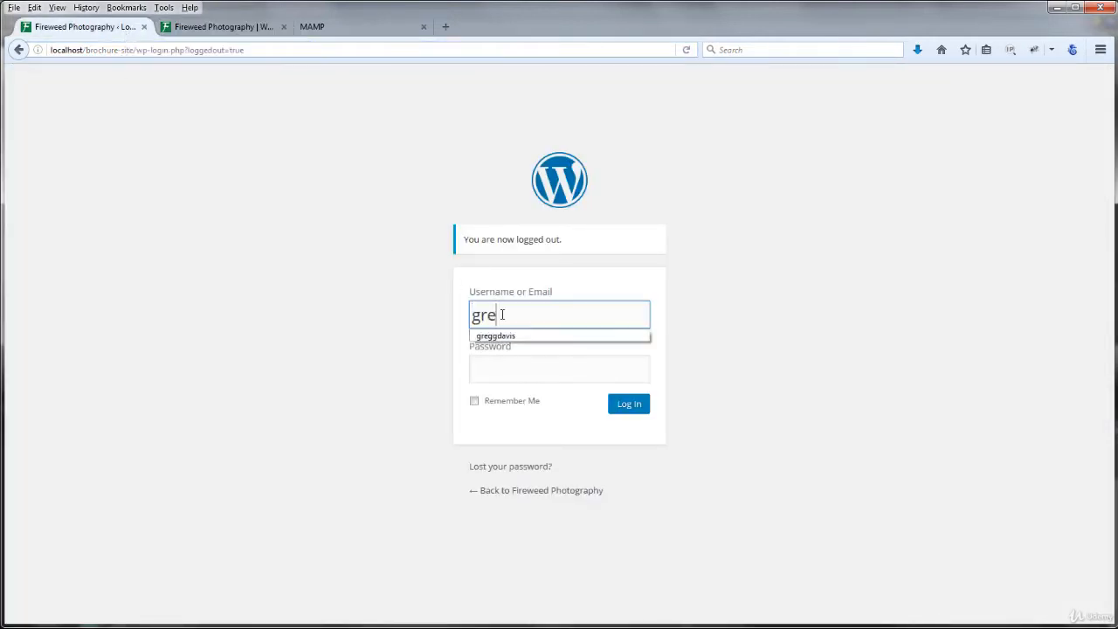
pyautogui.click(510, 337)
pyautogui.click(629, 407)
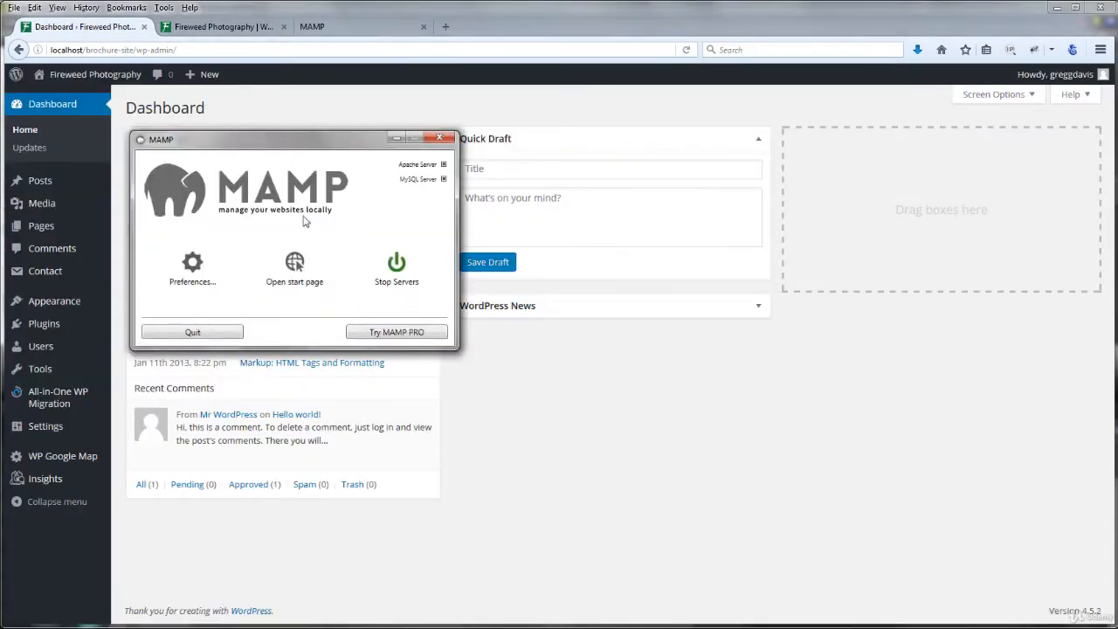
pyautogui.click(342, 33)
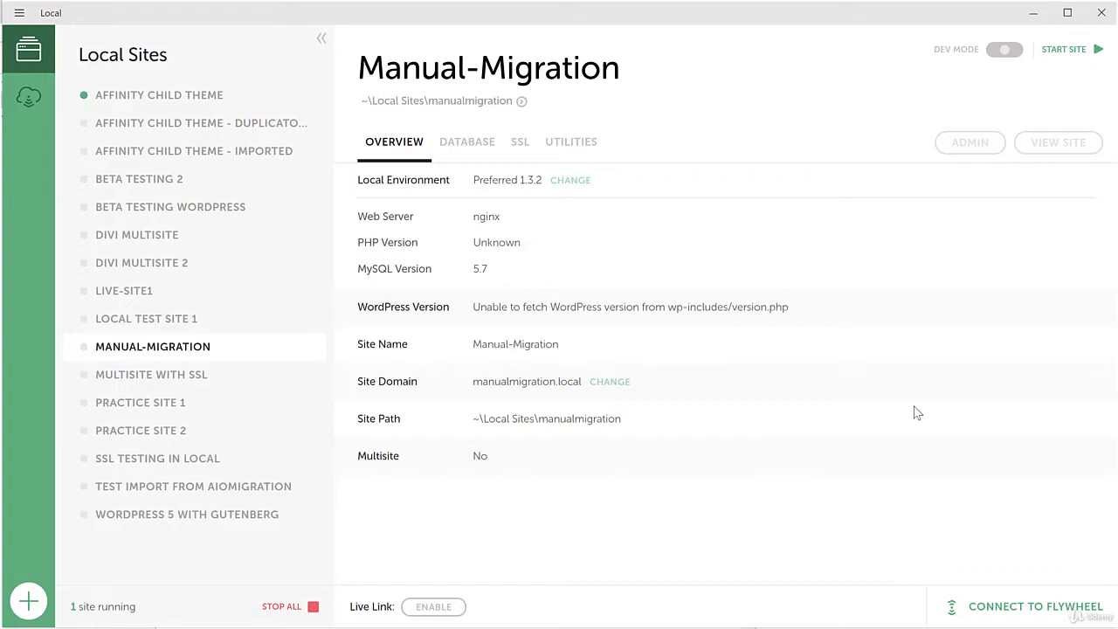
pyautogui.click(27, 602)
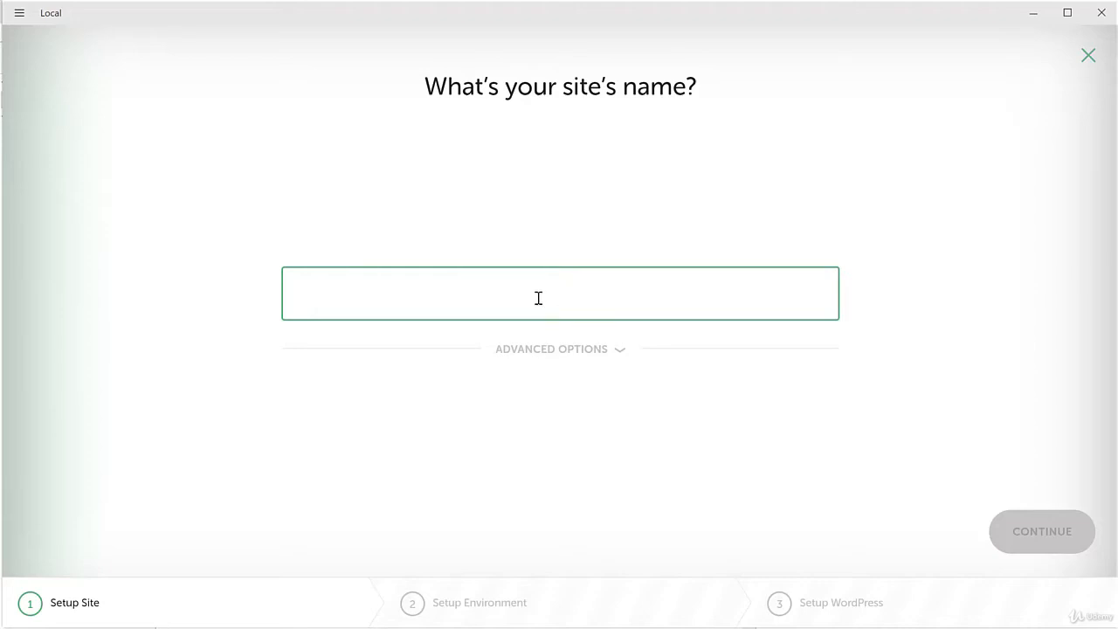
pyautogui.click(1089, 55)
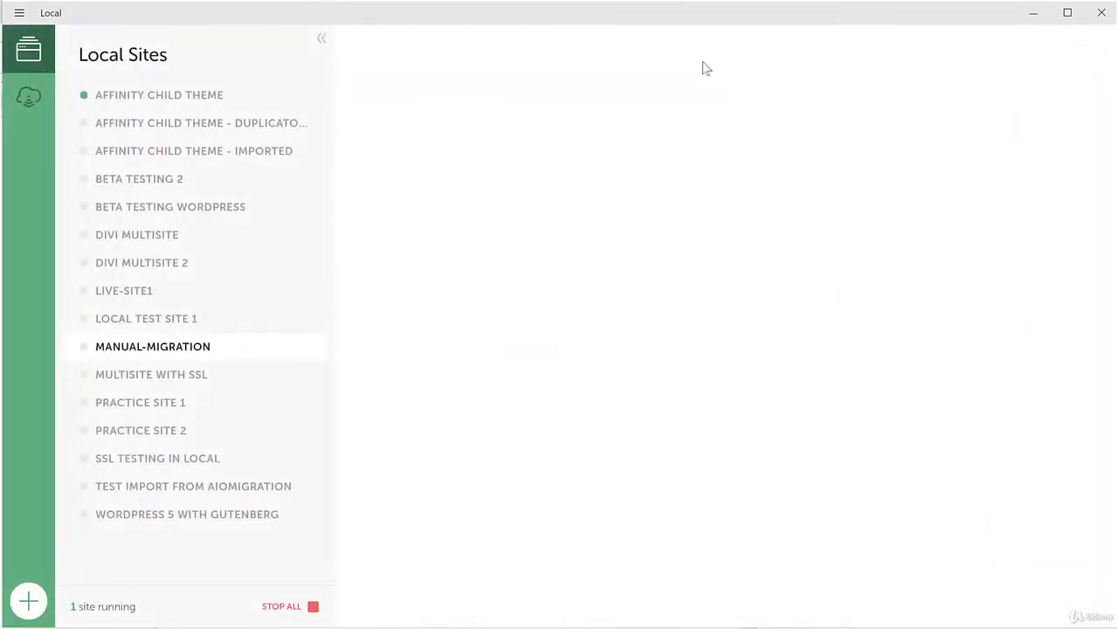
pyautogui.click(188, 347)
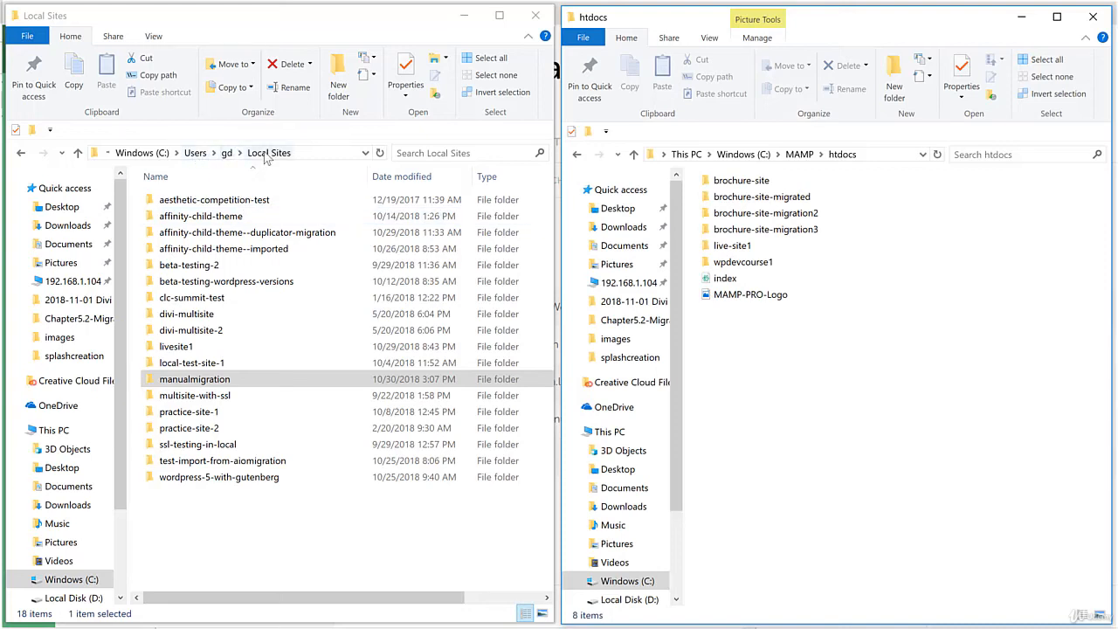
# Open manualmigration, then app, then public under Local Sites.
pyautogui.click(173, 381)
pyautogui.doubleClick(180, 381)
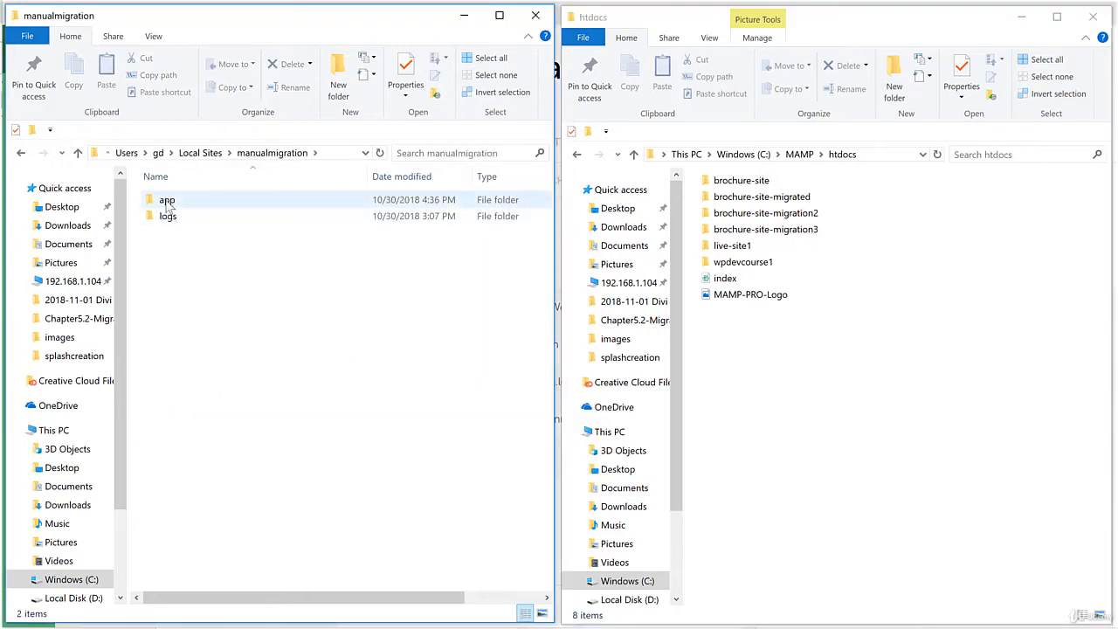
pyautogui.doubleClick(169, 205)
pyautogui.click(179, 204)
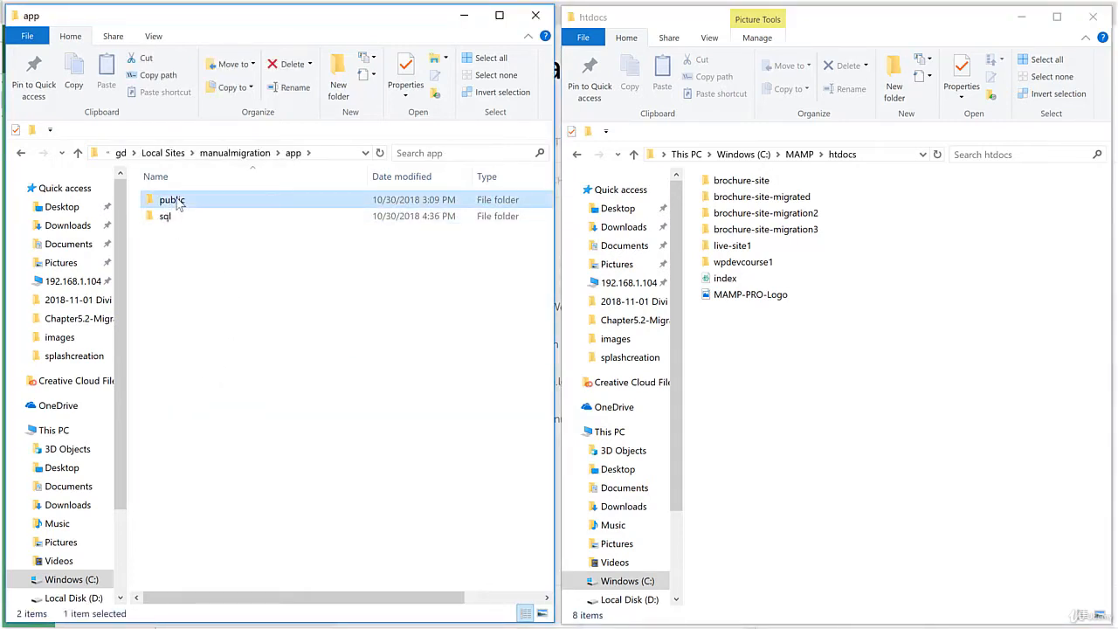
pyautogui.doubleClick(178, 203)
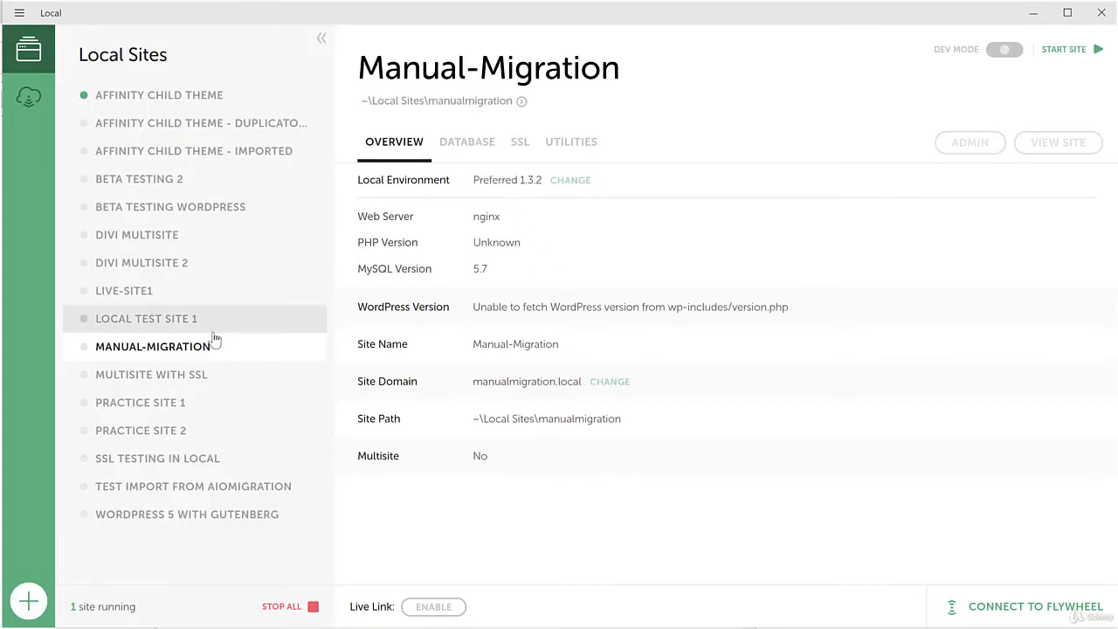
# Show the Manual-Migration site's DATABASE connection details in Local.
pyautogui.click(465, 145)
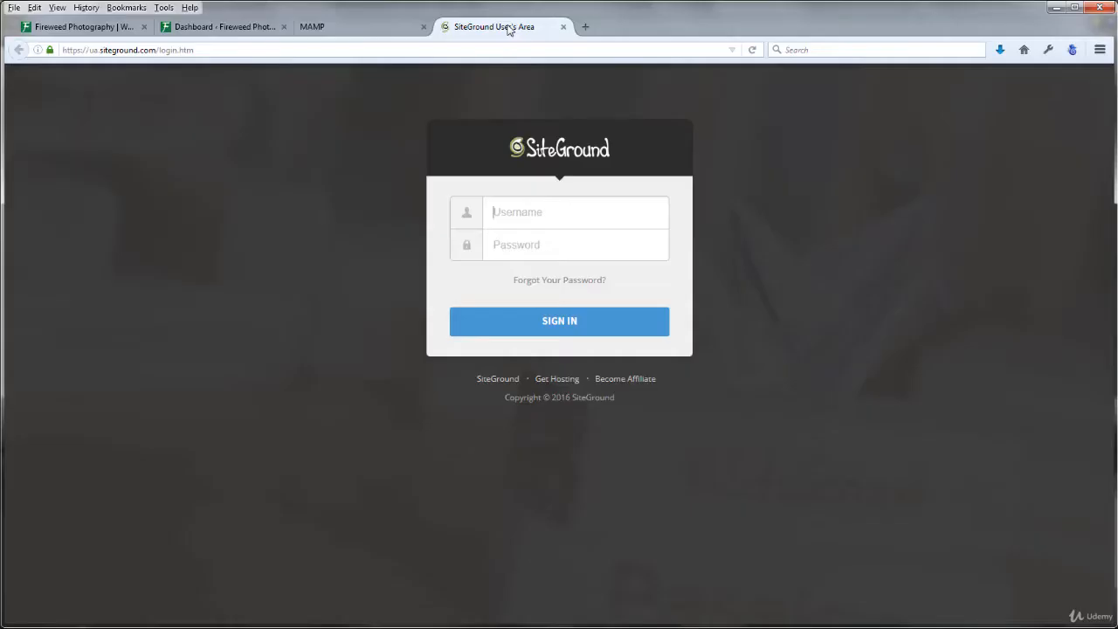
# Sign in to SiteGround with the saved username and go to cPanel.
pyautogui.write('greg')
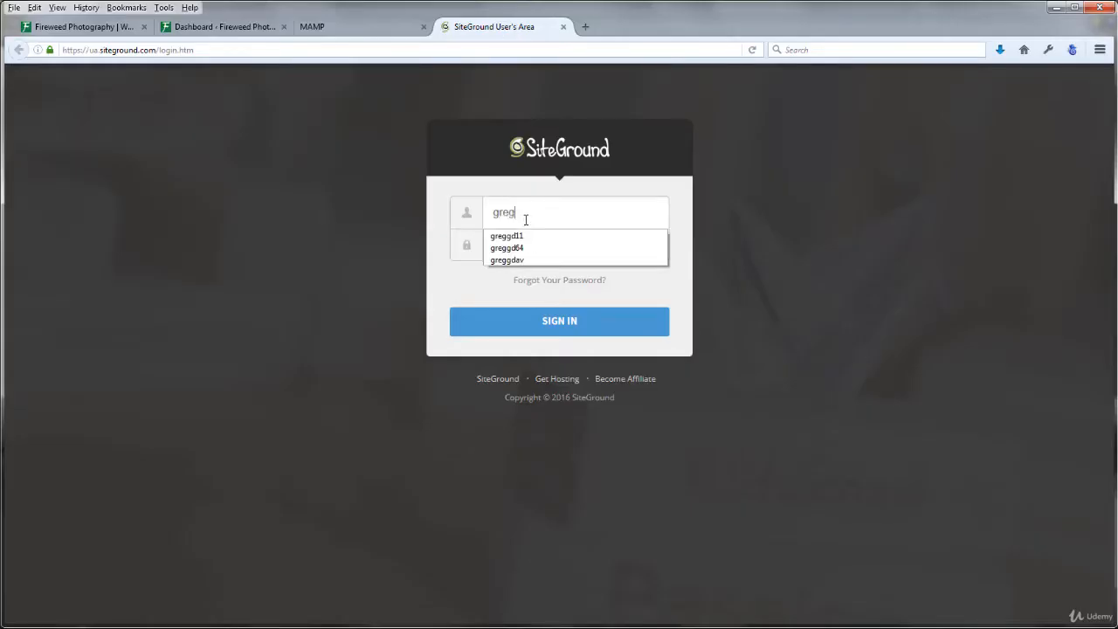
pyautogui.press('Down')
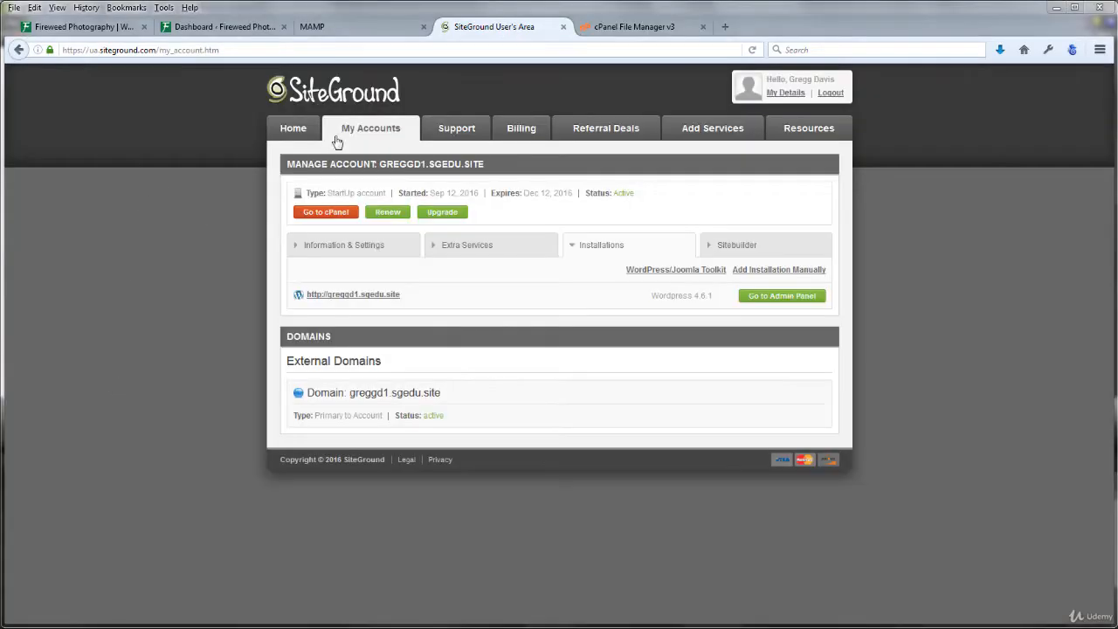
pyautogui.click(326, 212)
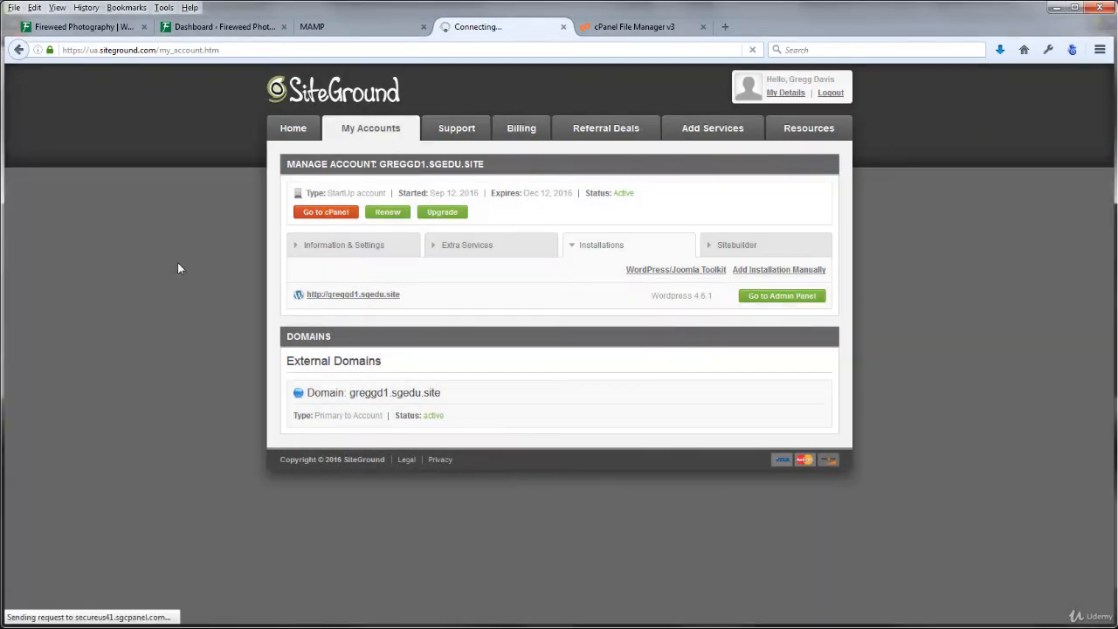
# View the site files in File Manager, then launch phpMyAdmin from cPanel's Databases.
pyautogui.scroll(-7, 895, 340)
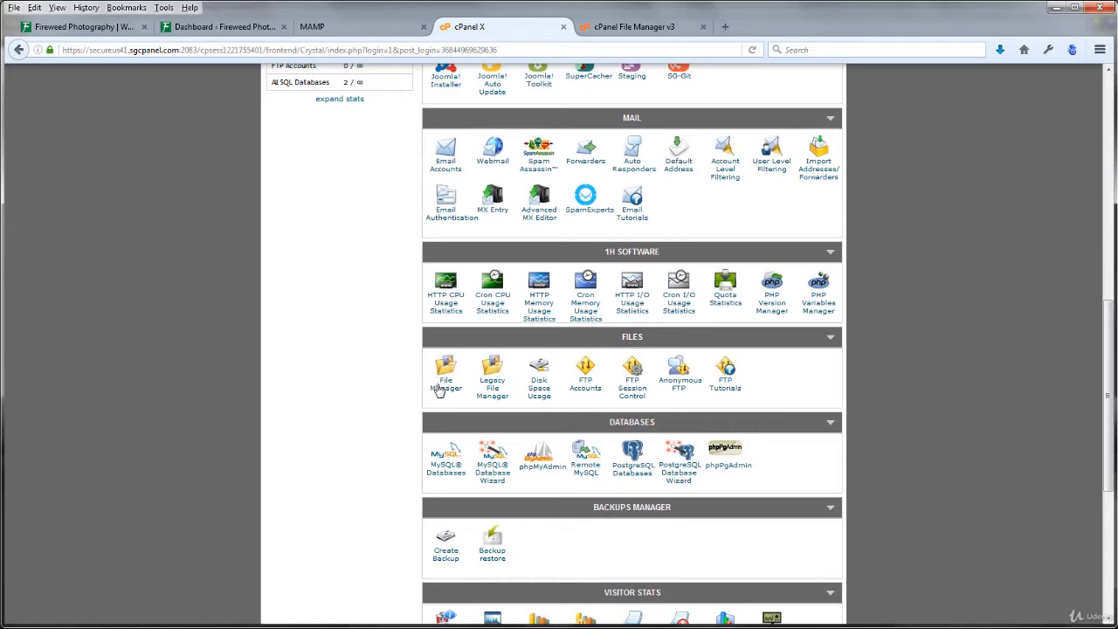
pyautogui.click(443, 389)
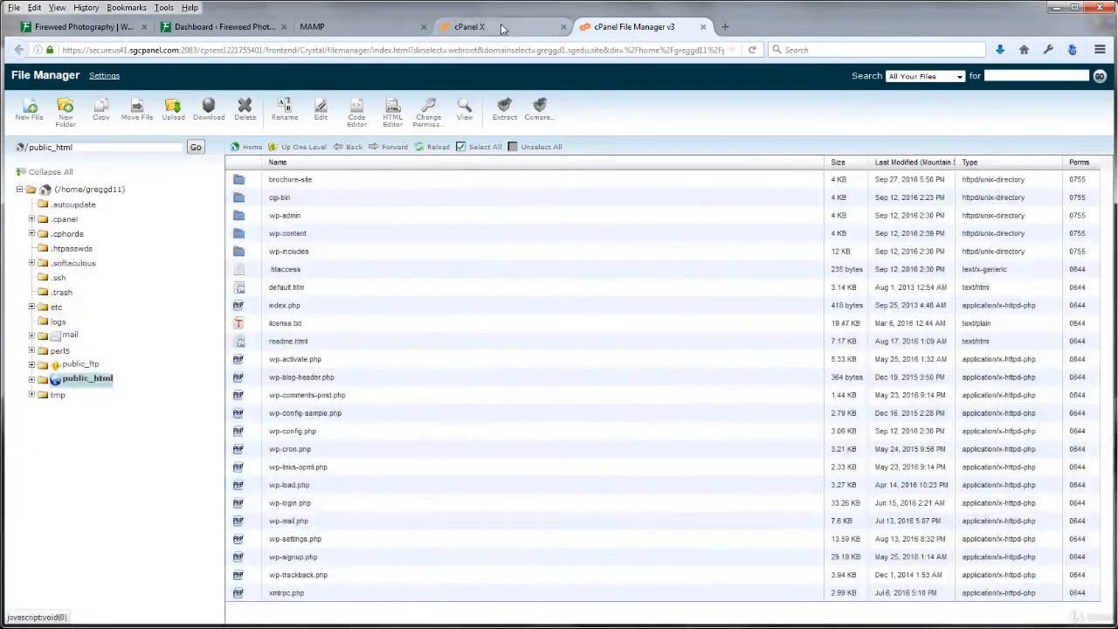
pyautogui.click(469, 26)
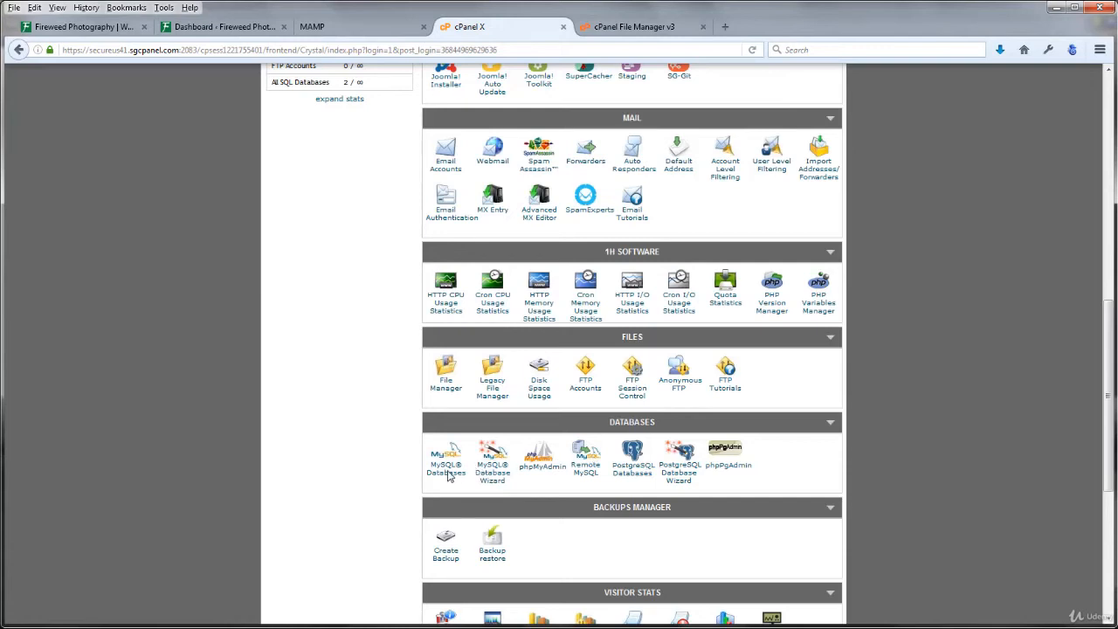
pyautogui.click(540, 472)
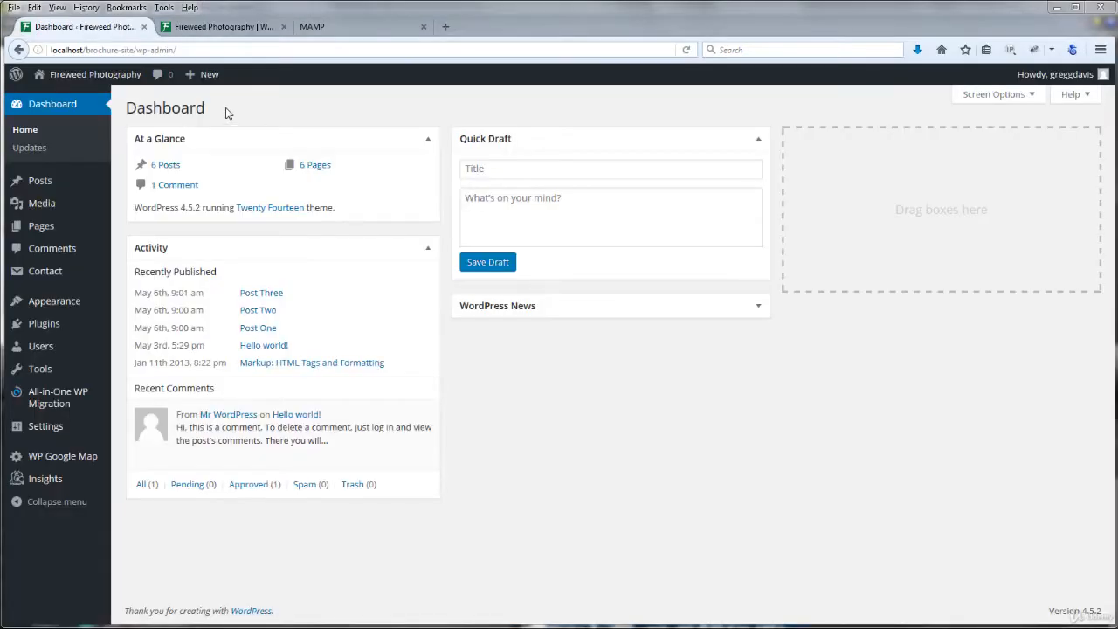
# Confirm Duplicator shows Active under Plugins > Add New, then go to Duplicator > Packages.
pyautogui.moveTo(43, 325)
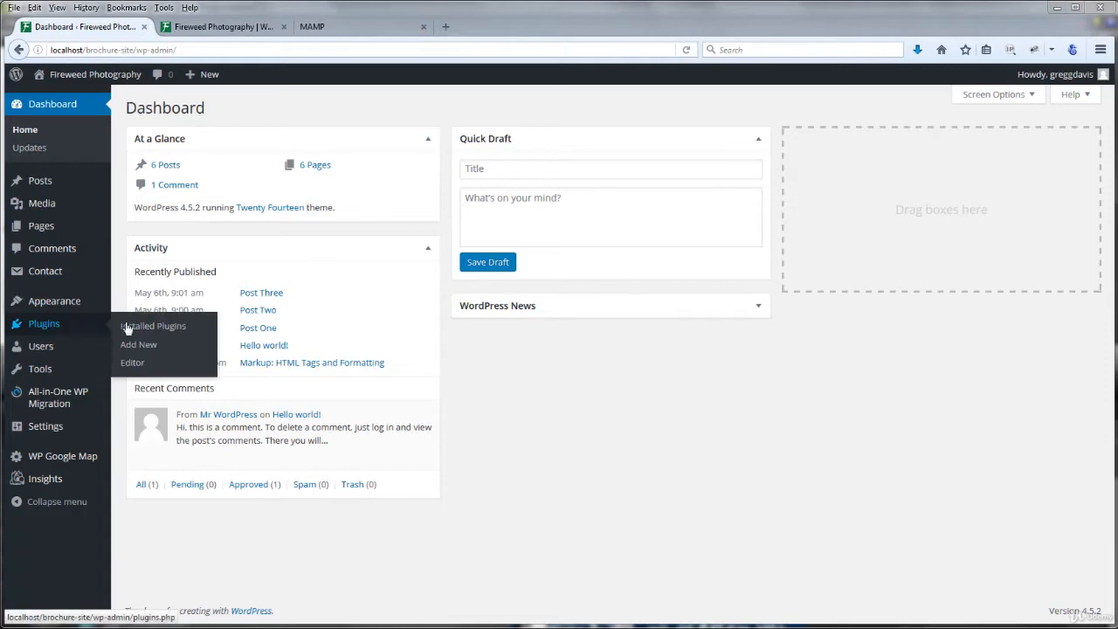
pyautogui.click(144, 346)
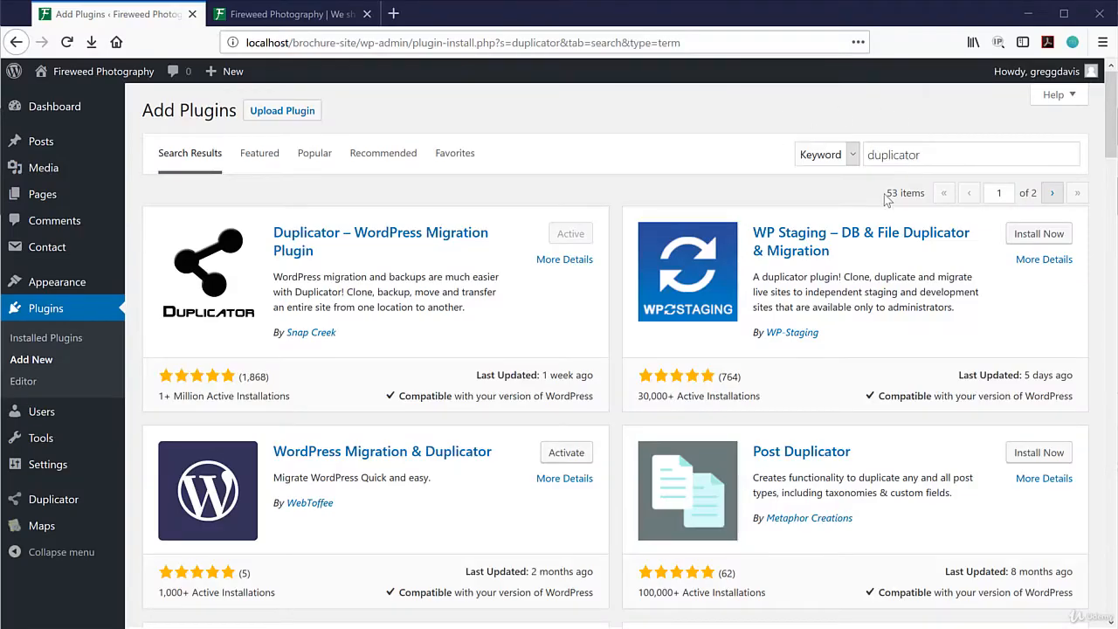
pyautogui.moveTo(920, 154); pyautogui.dragTo(870, 156)
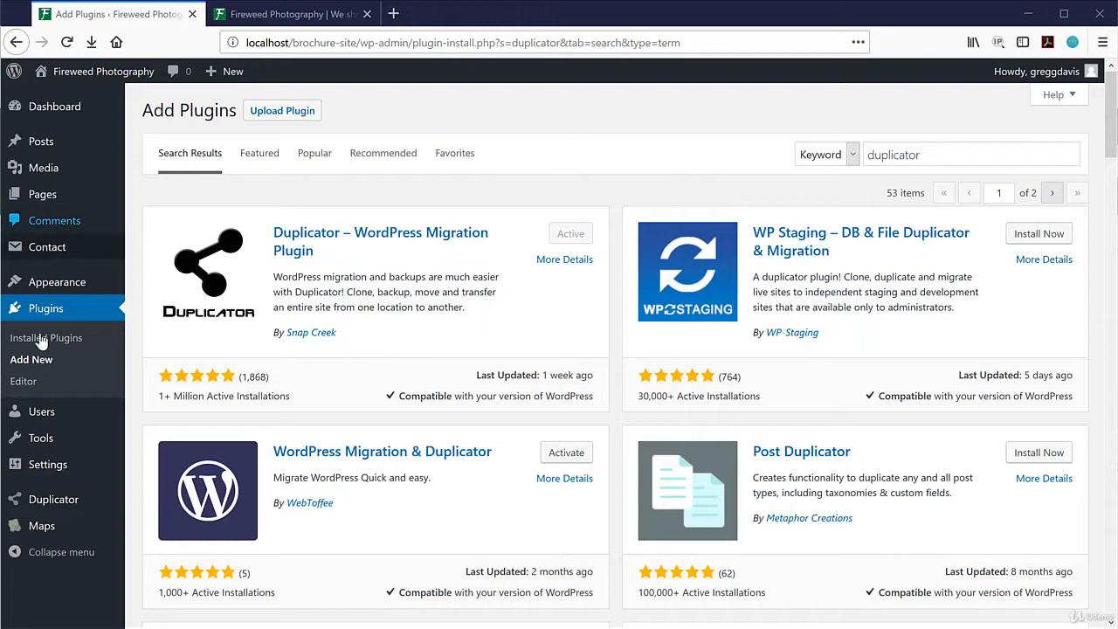
pyautogui.moveTo(43, 507)
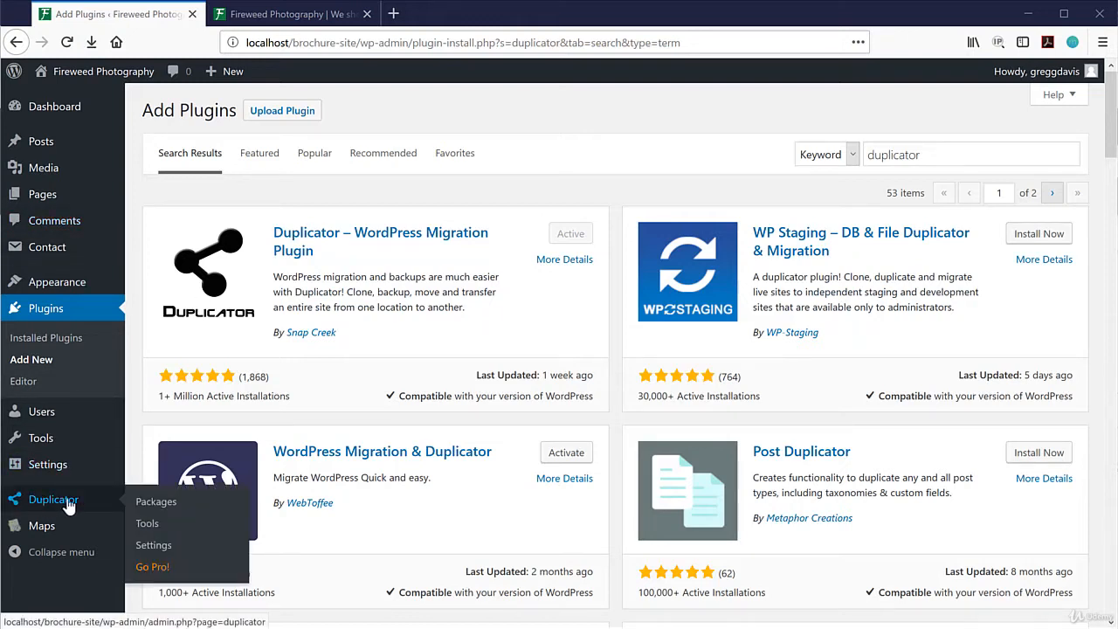
pyautogui.click(159, 505)
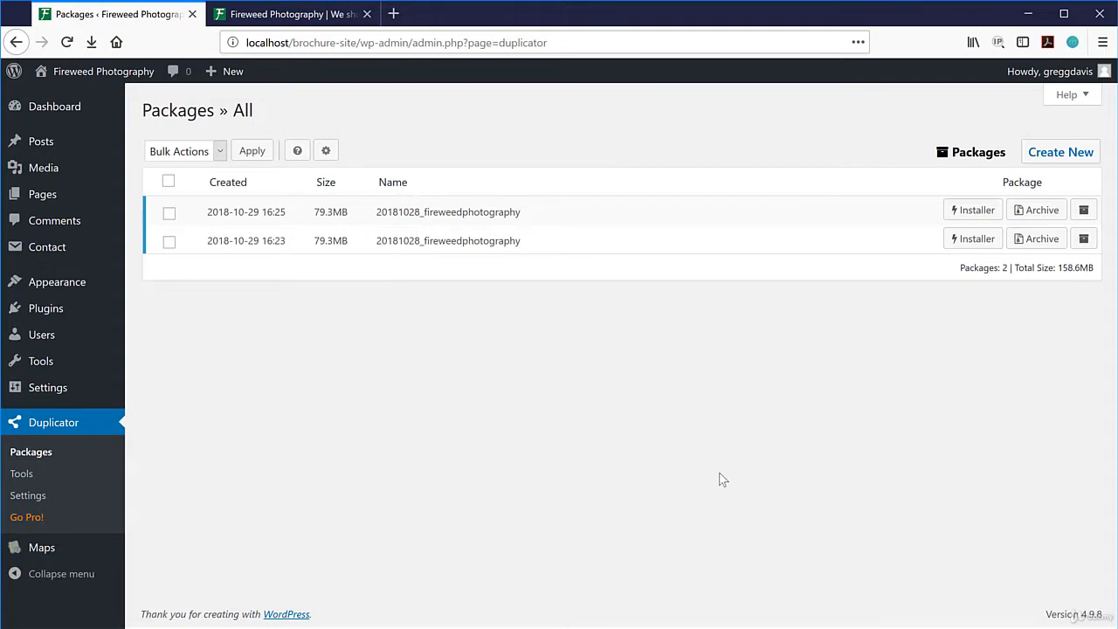
# Start a new Duplicator package and run its Step 2 system scan.
pyautogui.click(1061, 159)
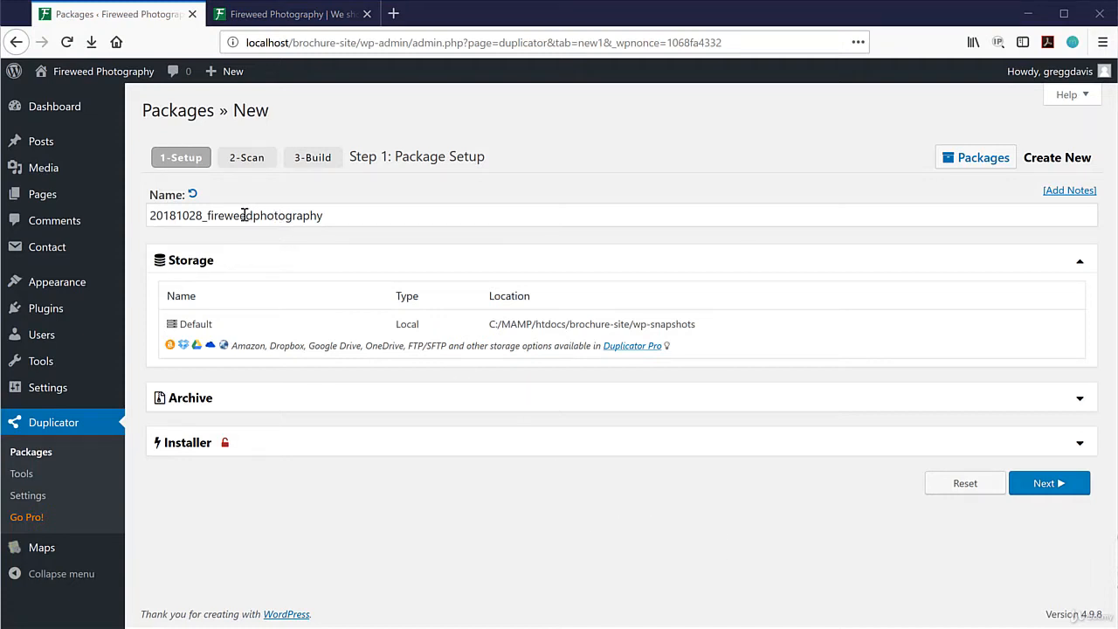
pyautogui.click(1044, 486)
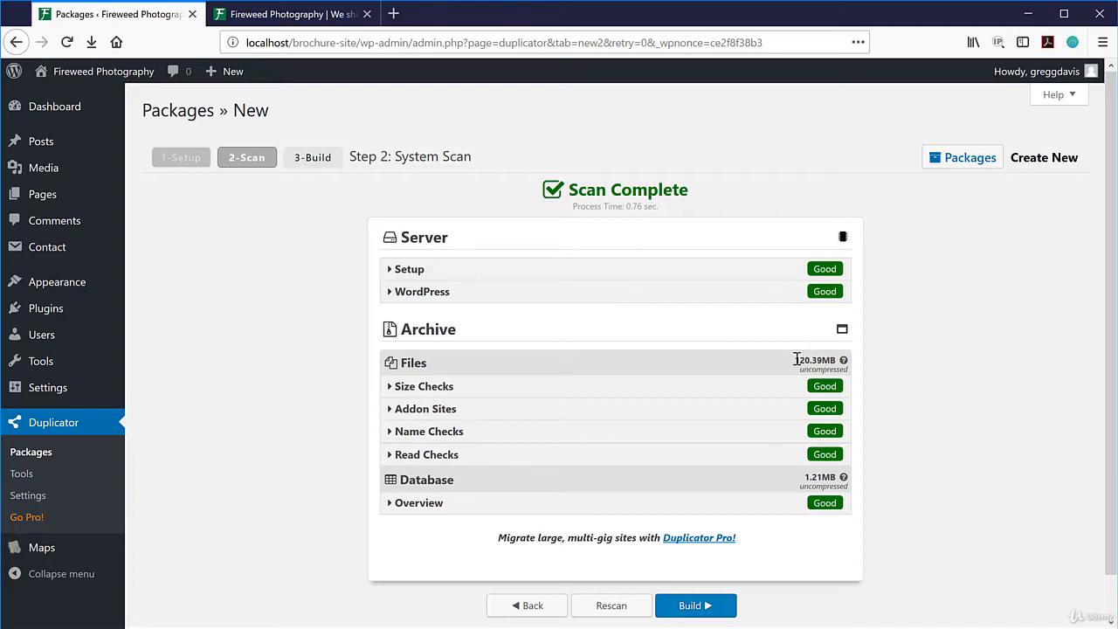
# Review the Size Checks details, then build the 20181028_fireweedphotography package.
pyautogui.click(443, 389)
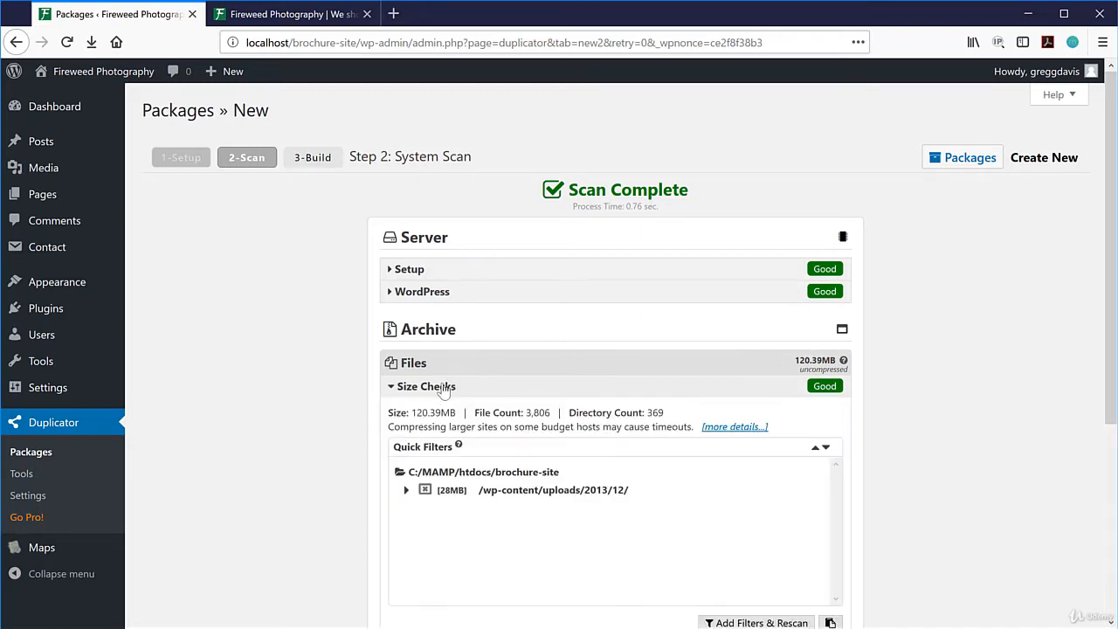
pyautogui.click(445, 391)
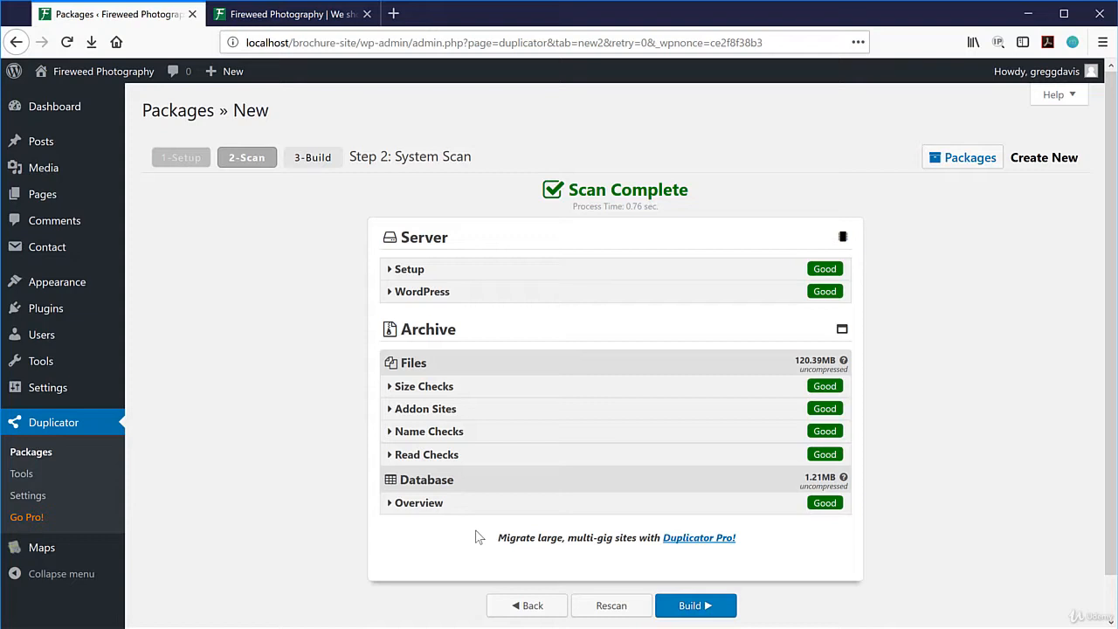
pyautogui.click(695, 605)
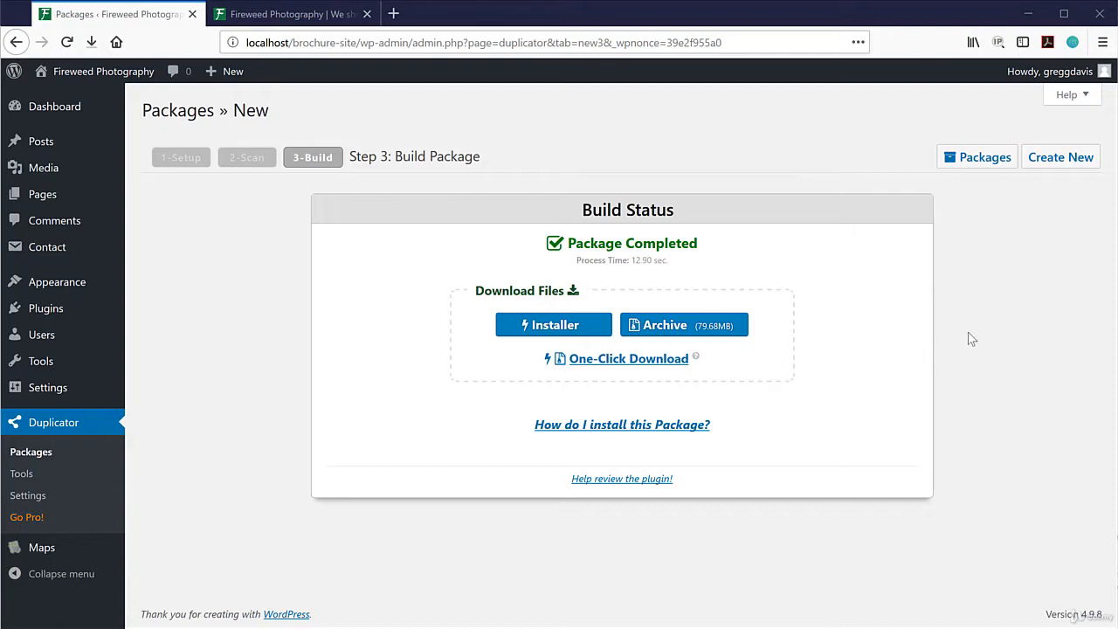
# From the Packages list, save the bottom package's installer.php and confirm it in Downloads.
pyautogui.click(985, 162)
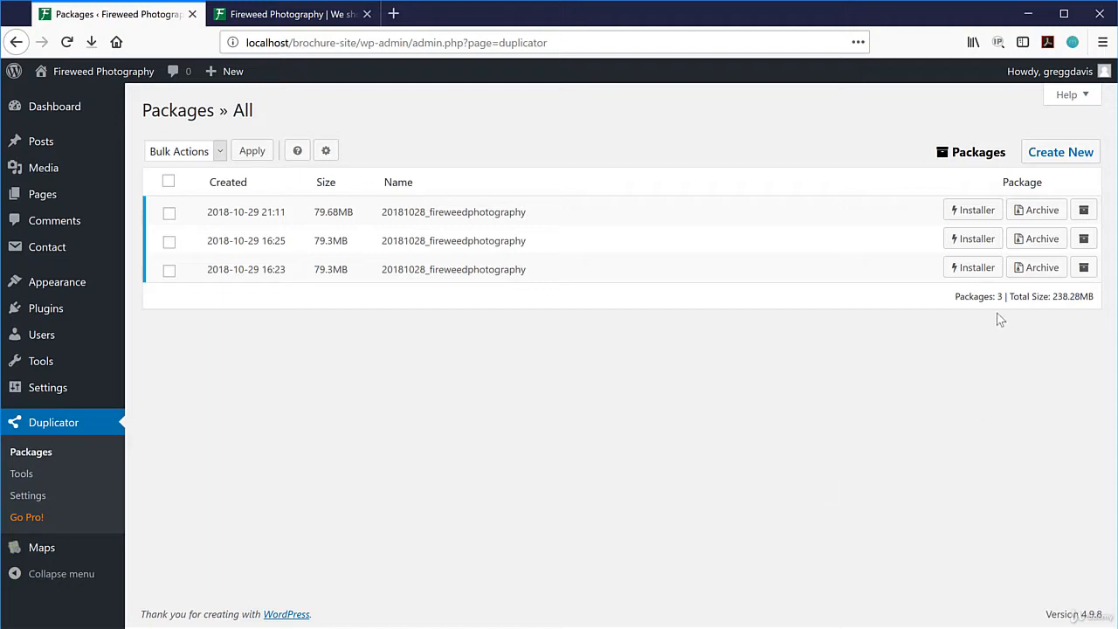
pyautogui.click(979, 271)
pyautogui.click(501, 387)
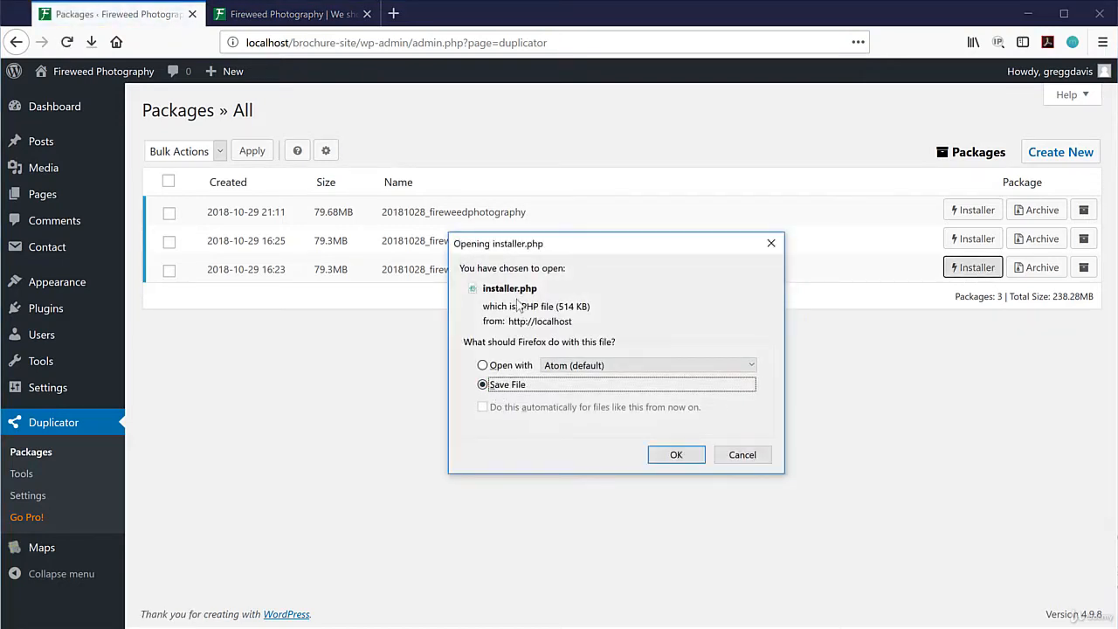
pyautogui.click(676, 454)
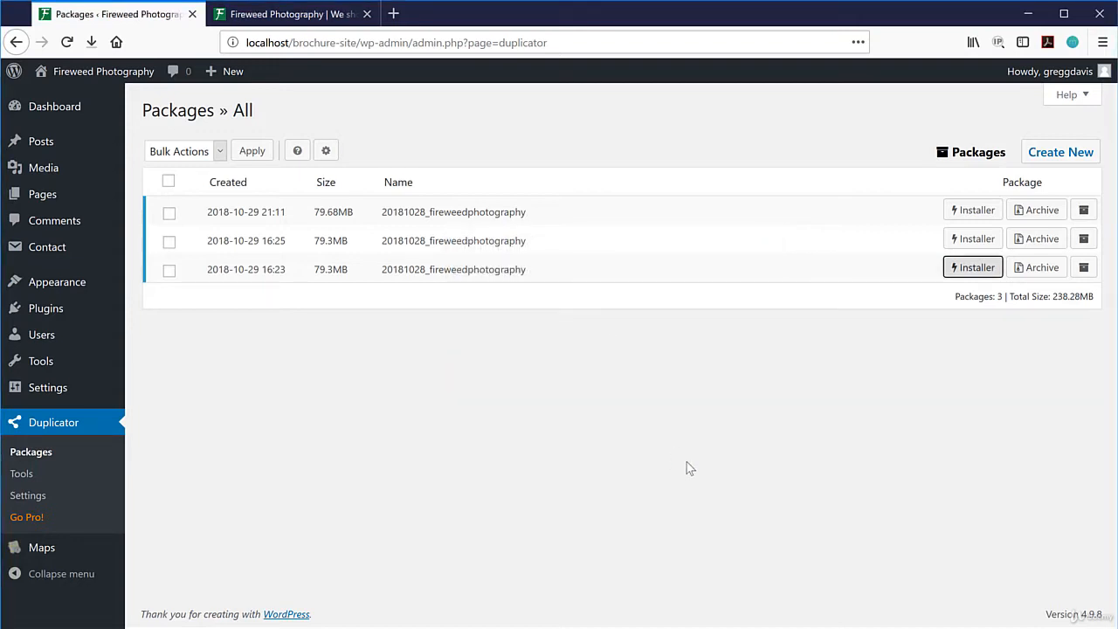
pyautogui.click(92, 42)
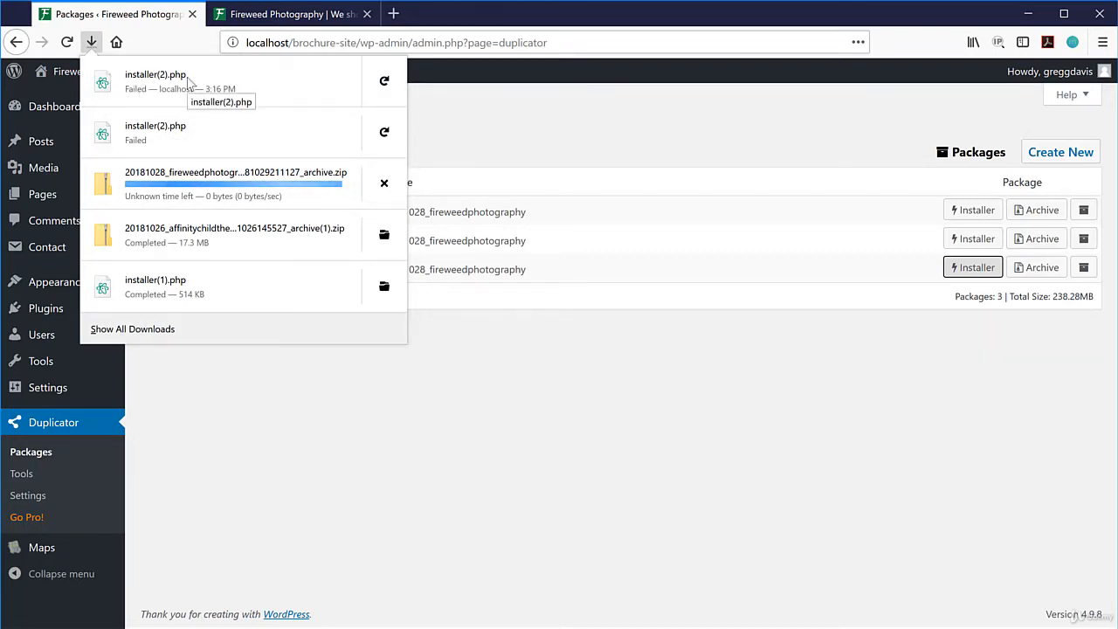
pyautogui.click(478, 505)
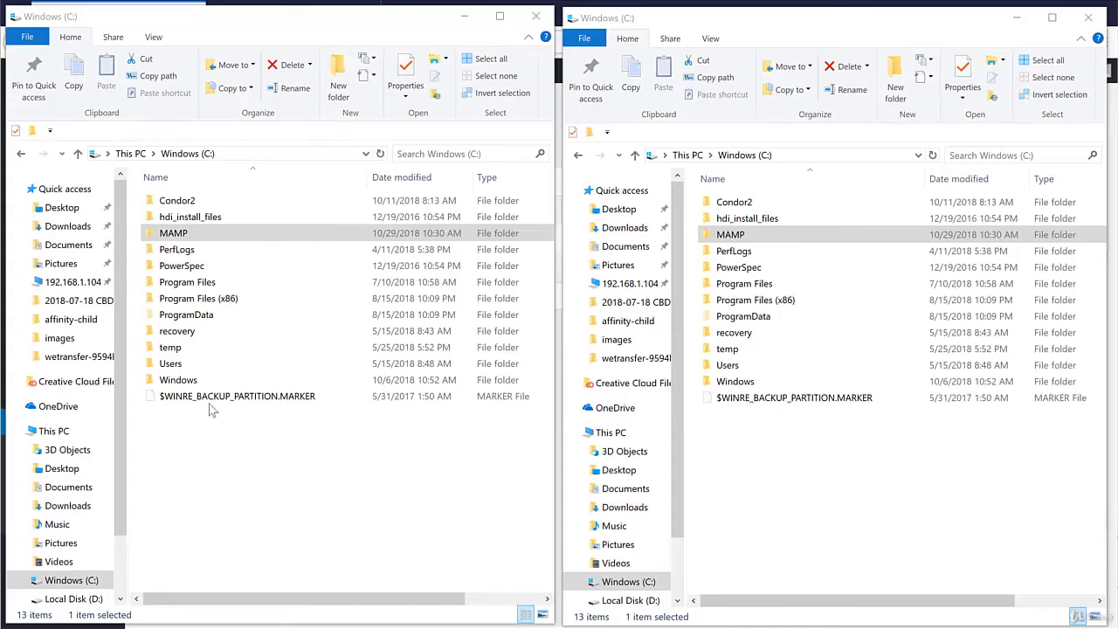
# Navigate the left window to C:\MAMP\htdocs\brochure-site\wp-snapshots.
pyautogui.doubleClick(181, 235)
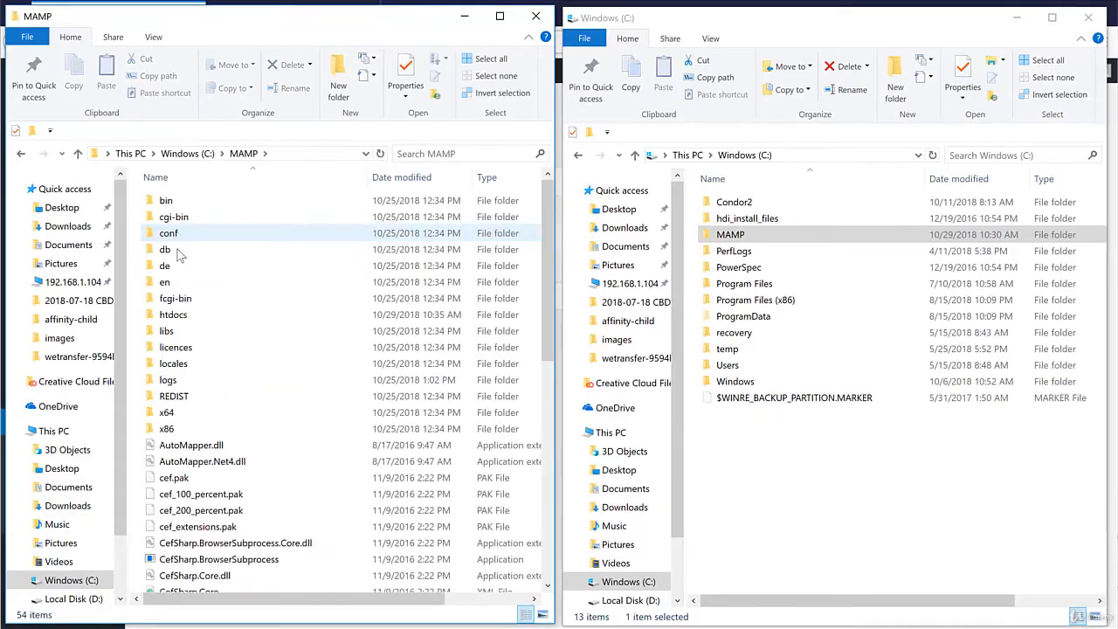
pyautogui.doubleClick(178, 317)
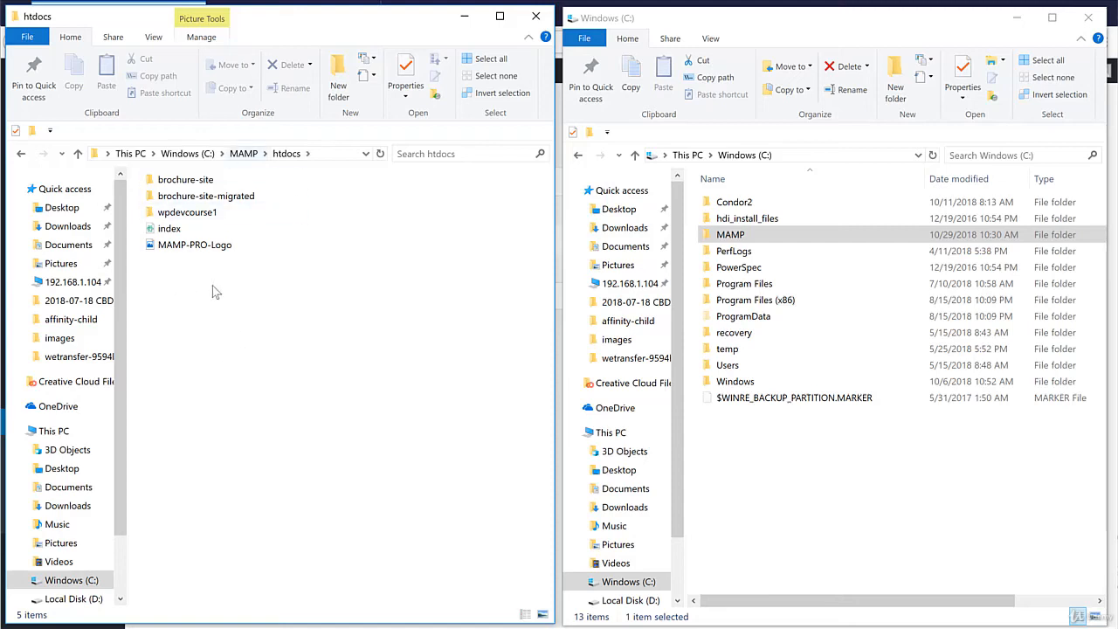
pyautogui.doubleClick(183, 181)
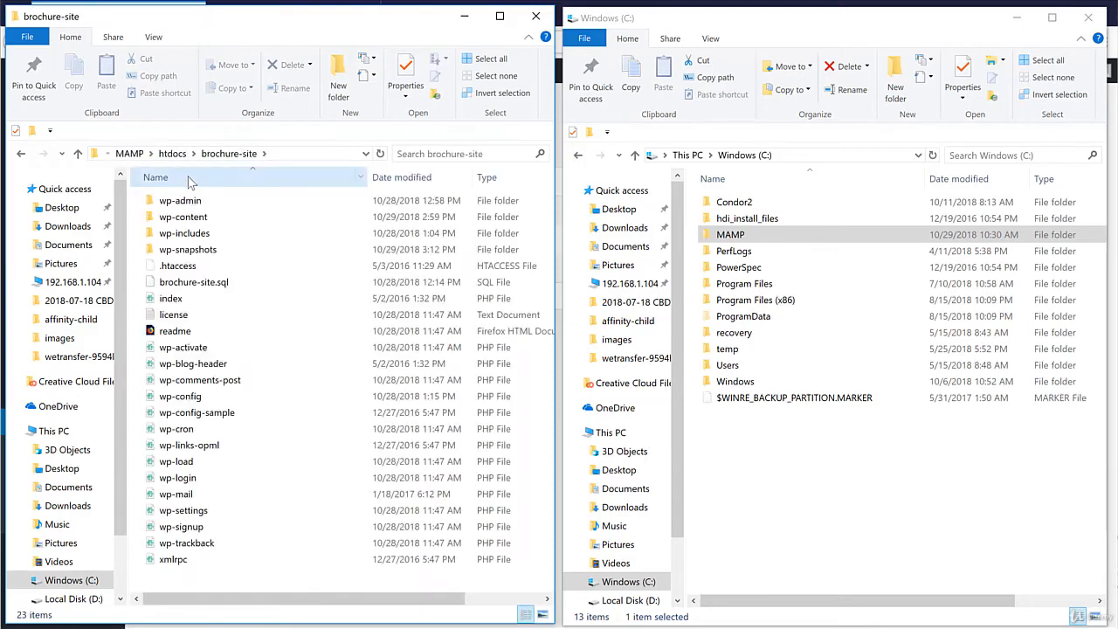
pyautogui.doubleClick(189, 250)
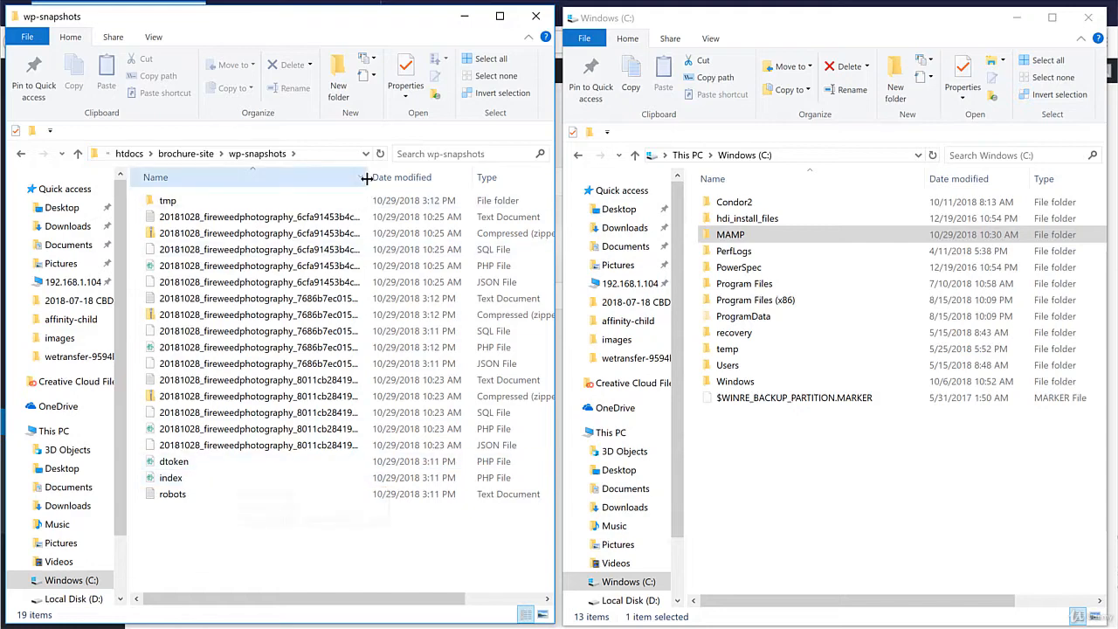
# Select the latest package's _installer and _archive files, and open C:\MAMP\htdocs on the right.
pyautogui.moveTo(368, 177); pyautogui.dragTo(535, 180)
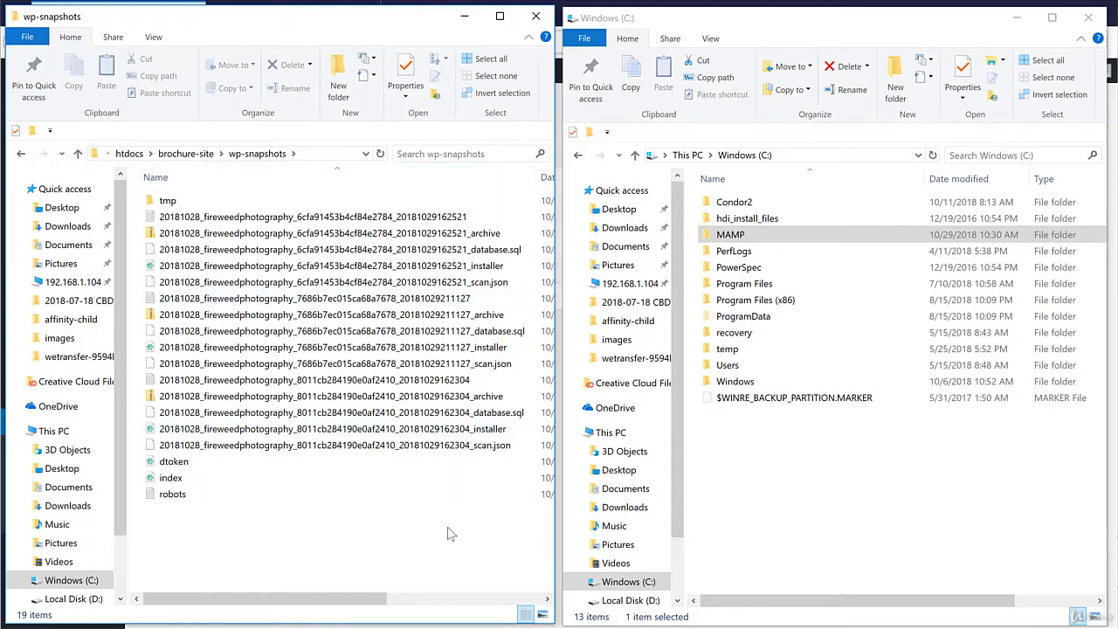
pyautogui.moveTo(377, 603); pyautogui.dragTo(429, 601)
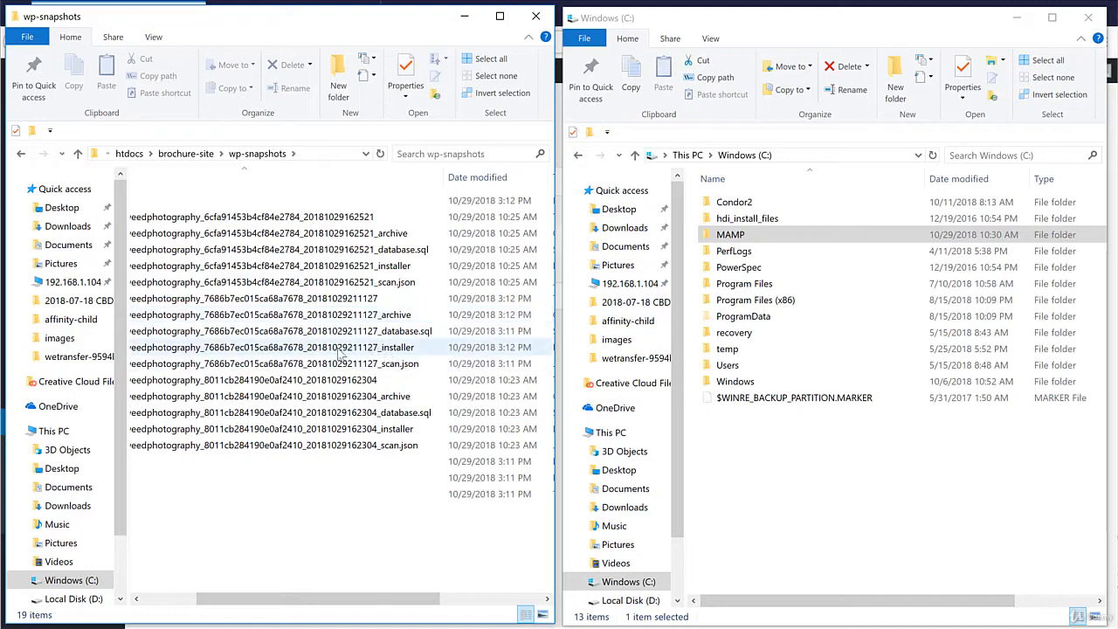
pyautogui.click(307, 349)
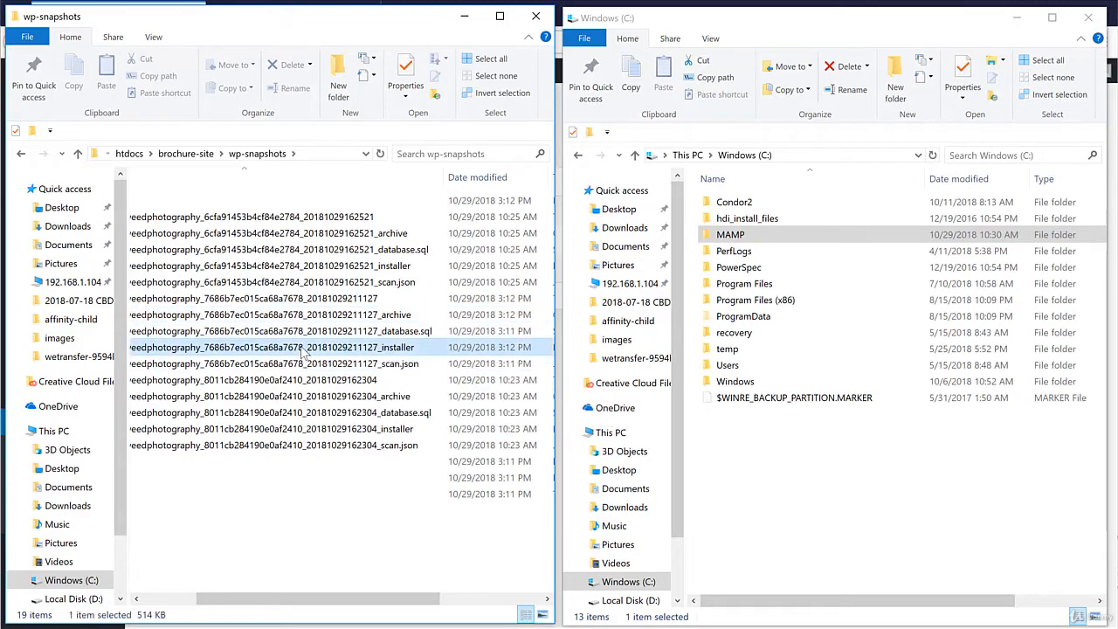
pyautogui.keyDown('ctrl'); pyautogui.click(364, 316); pyautogui.keyUp('ctrl')
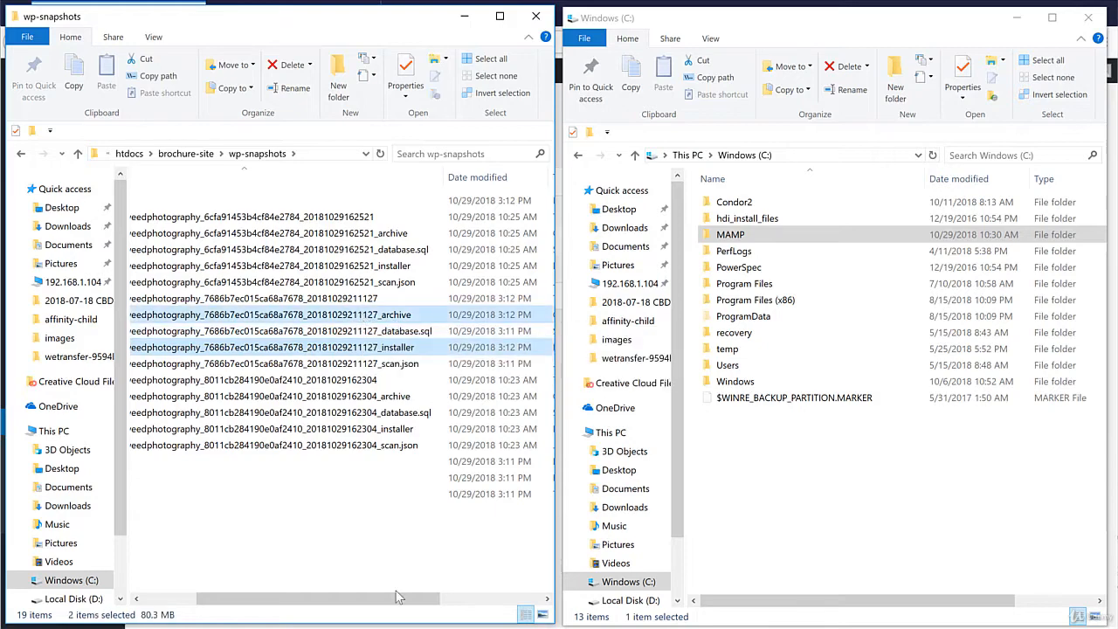
pyautogui.moveTo(404, 602); pyautogui.dragTo(352, 603)
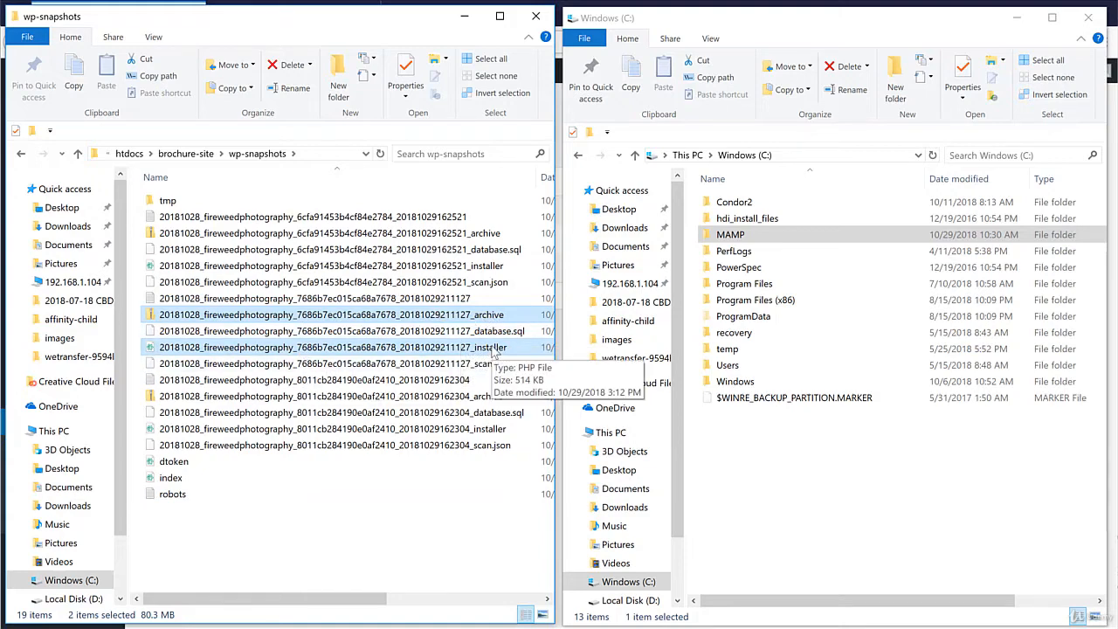
pyautogui.doubleClick(731, 235)
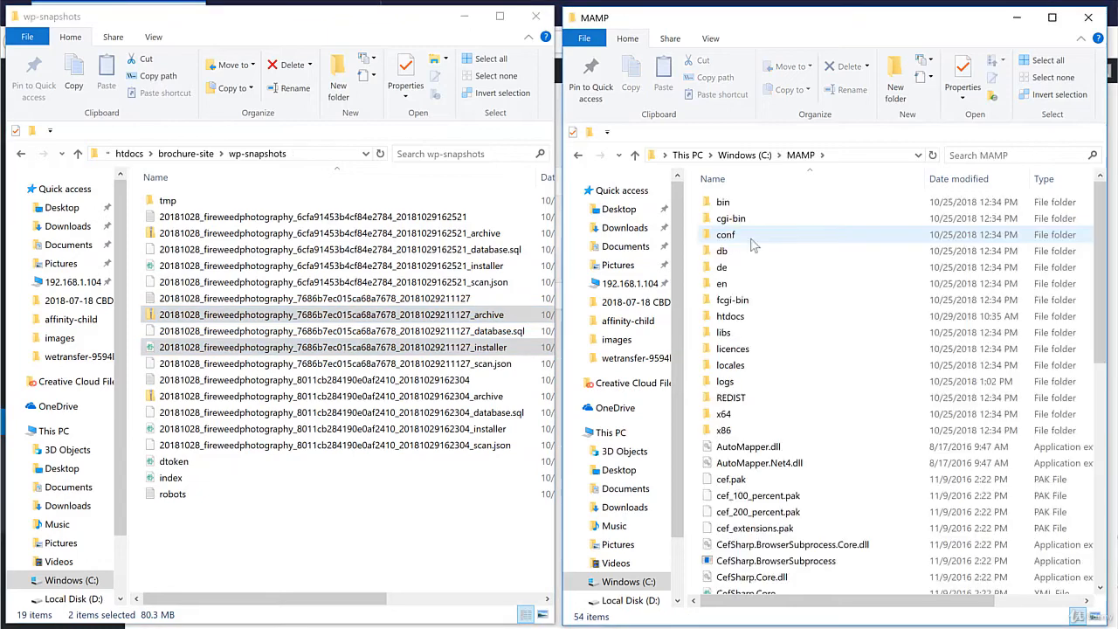
pyautogui.doubleClick(732, 317)
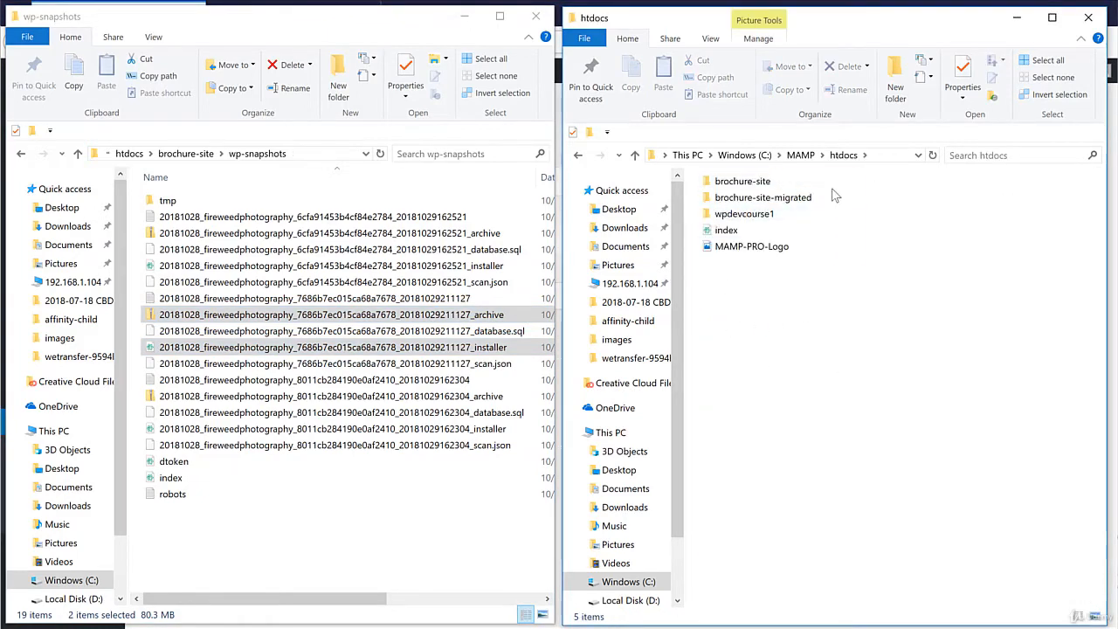
# Create a brochure-site-migration2 folder in htdocs and open it.
pyautogui.click(590, 133)
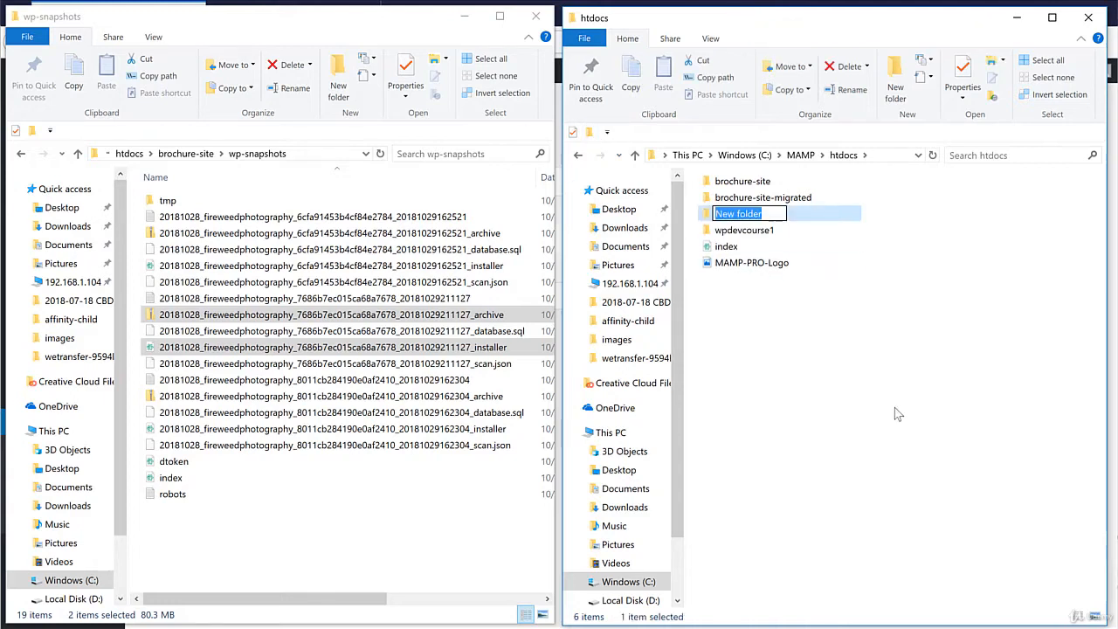
pyautogui.write('broch')
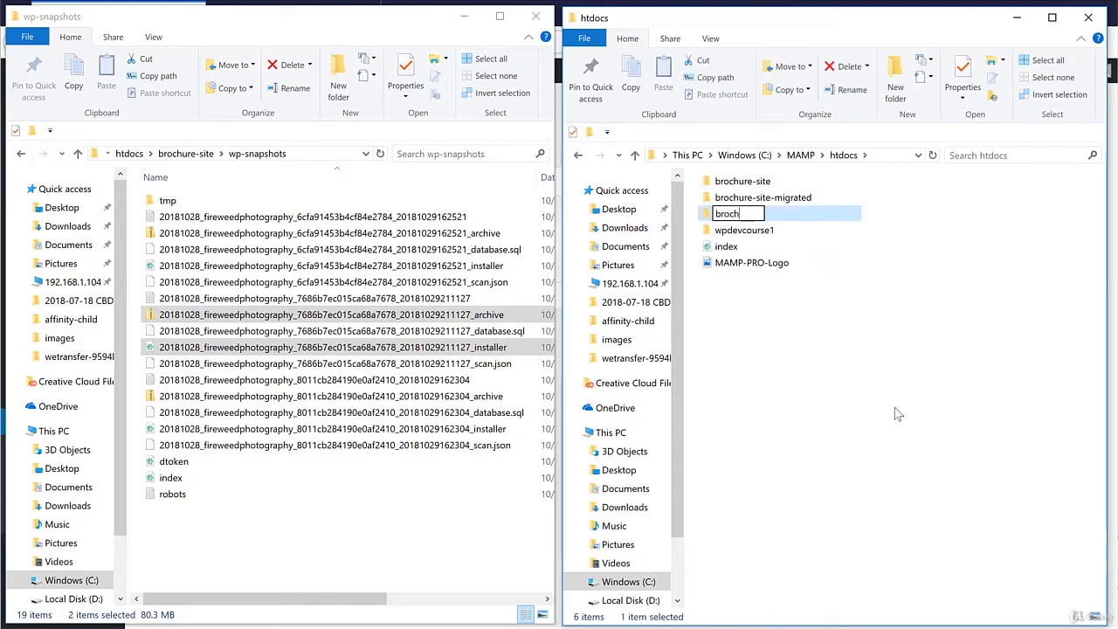
pyautogui.write('ure-site-')
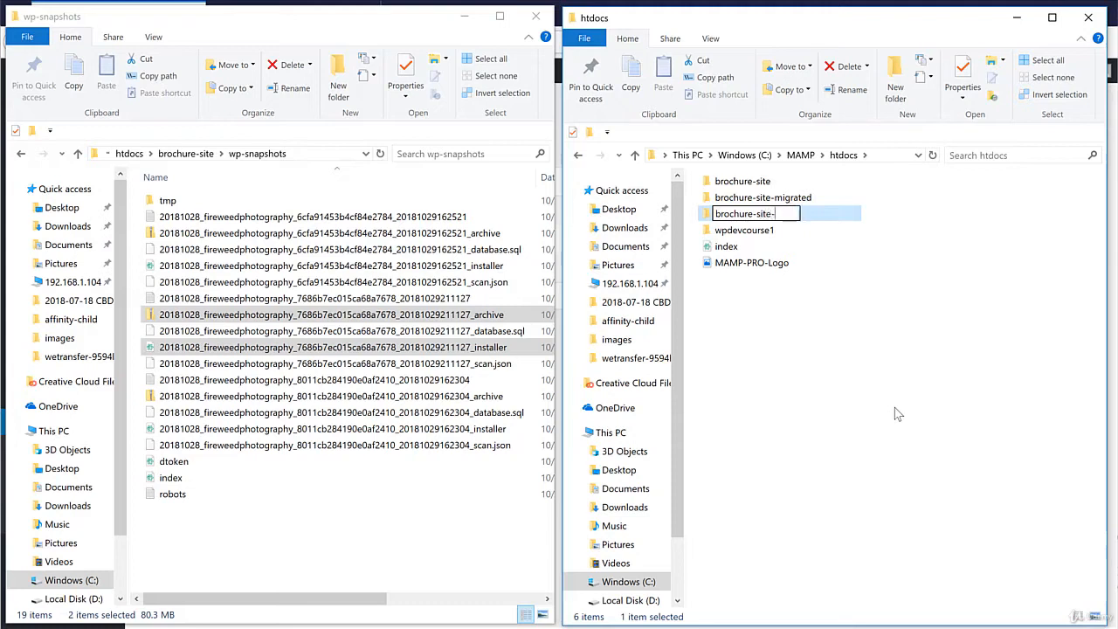
pyautogui.write('migration2')
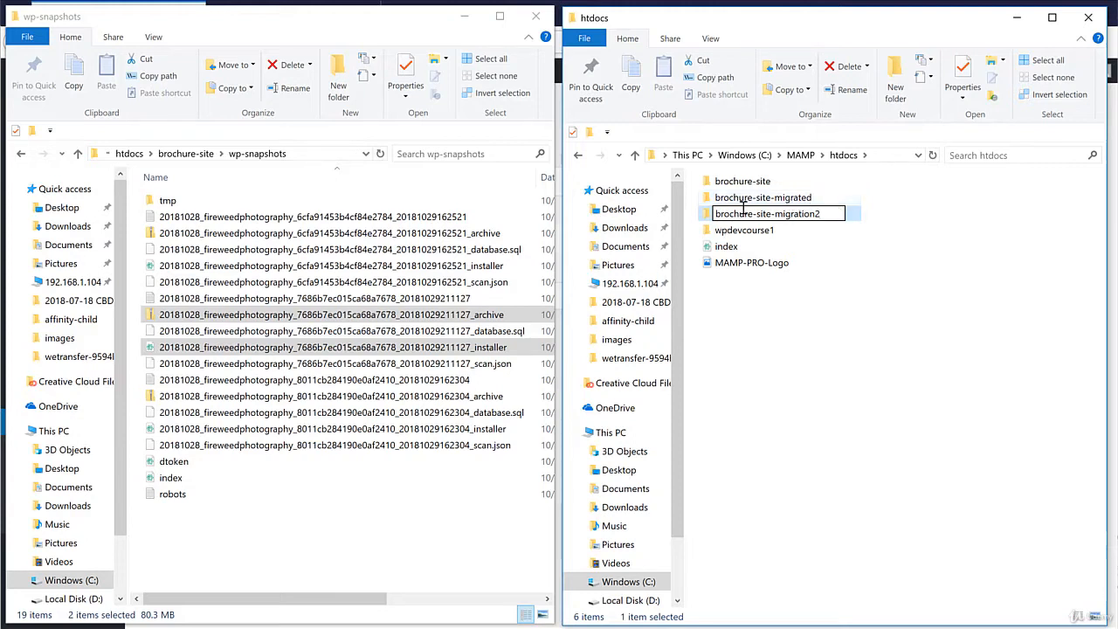
pyautogui.click(830, 430)
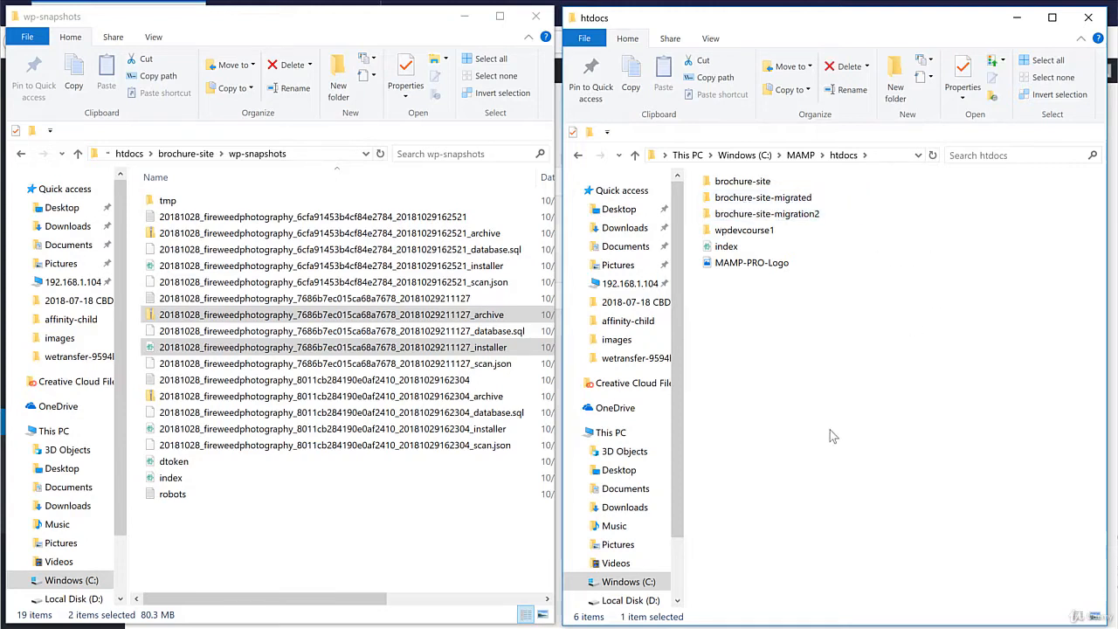
pyautogui.click(795, 222)
pyautogui.doubleClick(795, 222)
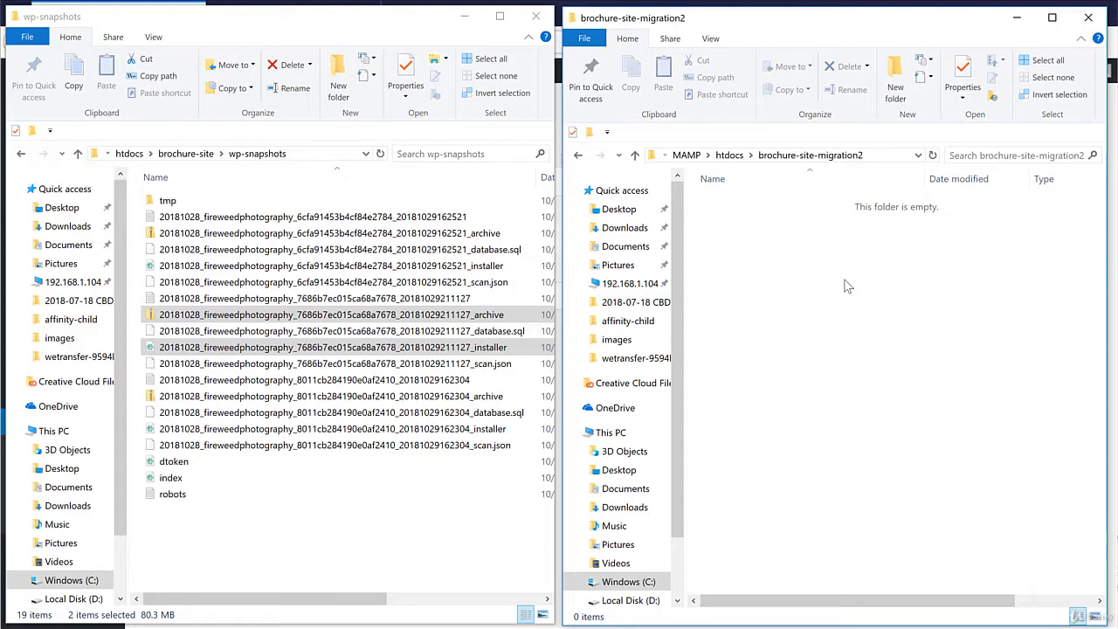
# Drag the selected installer and archive from wp-snapshots into brochure-site-migration2.
pyautogui.click(292, 320)
pyautogui.moveTo(292, 322); pyautogui.dragTo(838, 336)
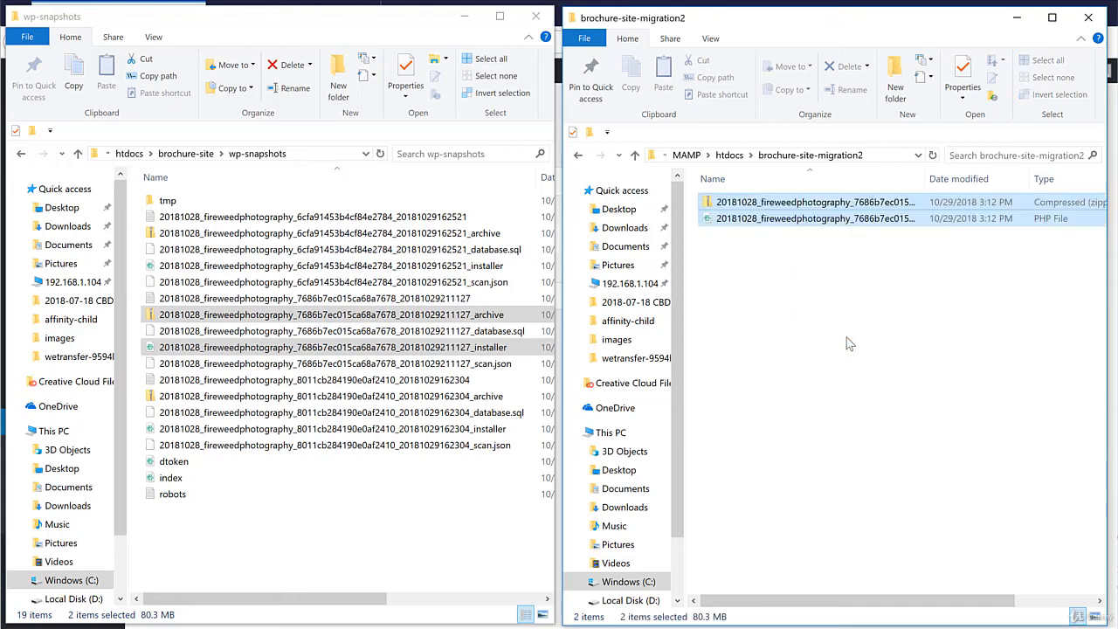
pyautogui.click(804, 290)
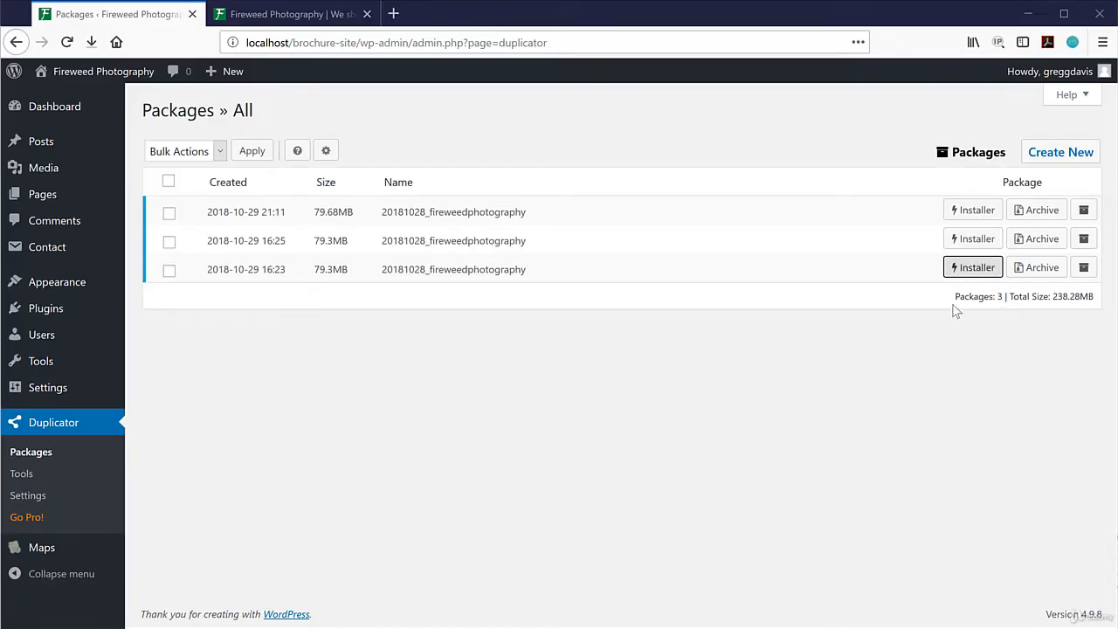
# Start downloading the oldest Fireweed package's archive, then cancel the download.
pyautogui.click(1043, 269)
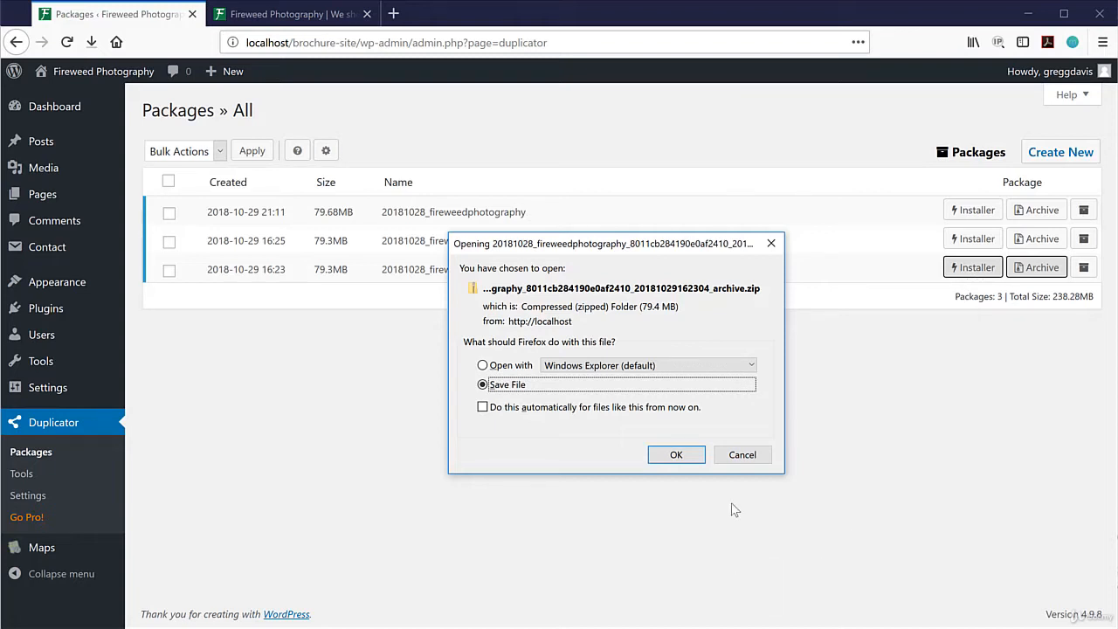
pyautogui.click(750, 455)
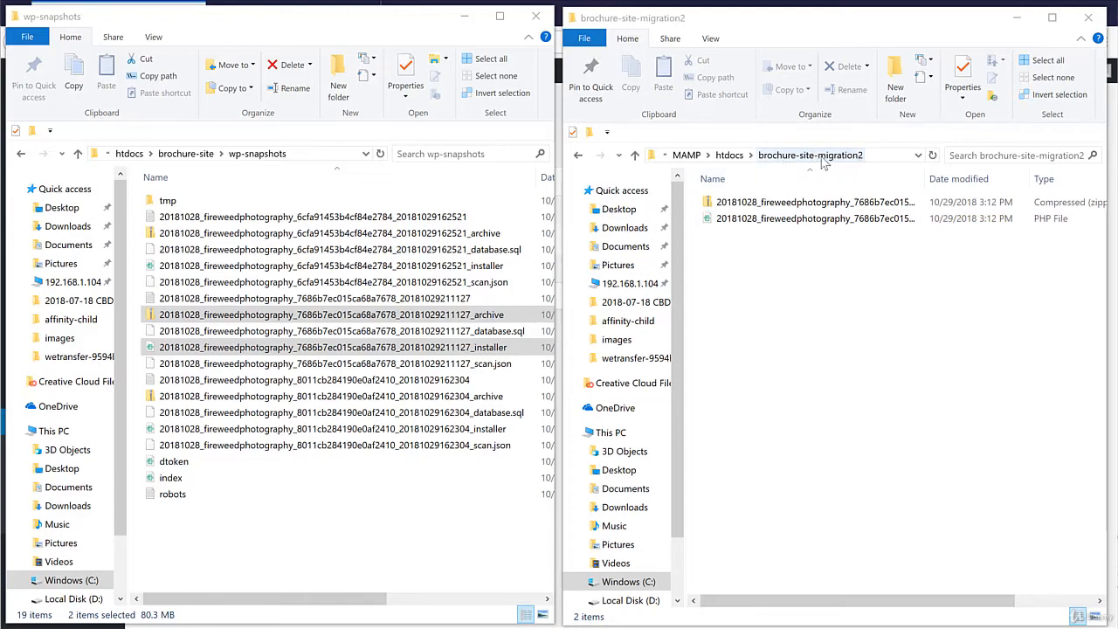
# Shorten the installer PHP file name in brochure-site-migration2 to installer, then open a new browser tab.
pyautogui.click(812, 222)
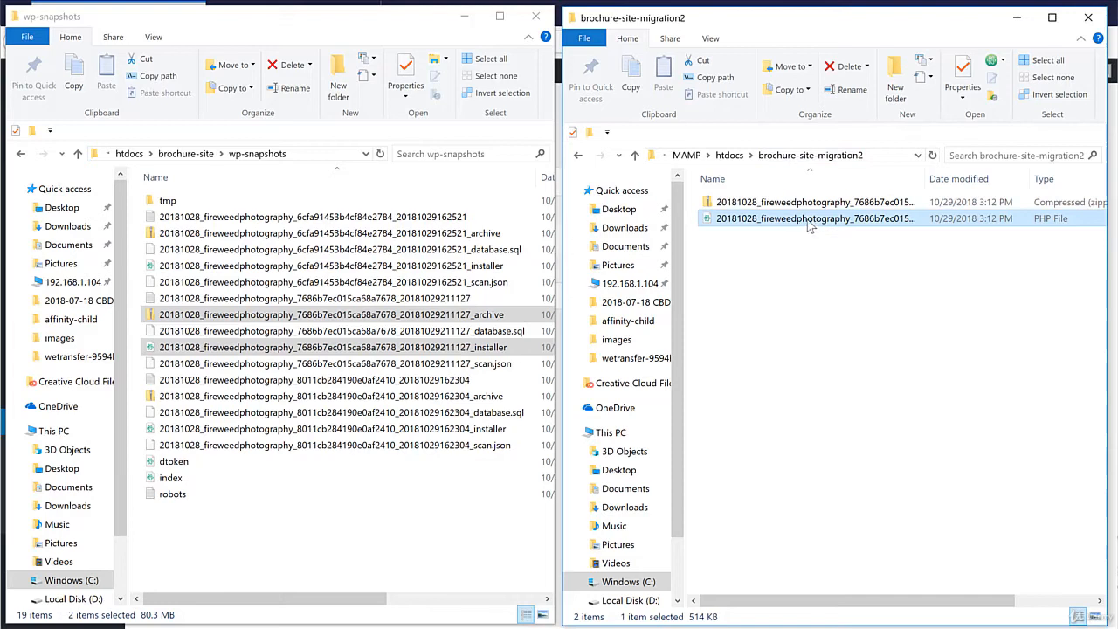
pyautogui.click(808, 225)
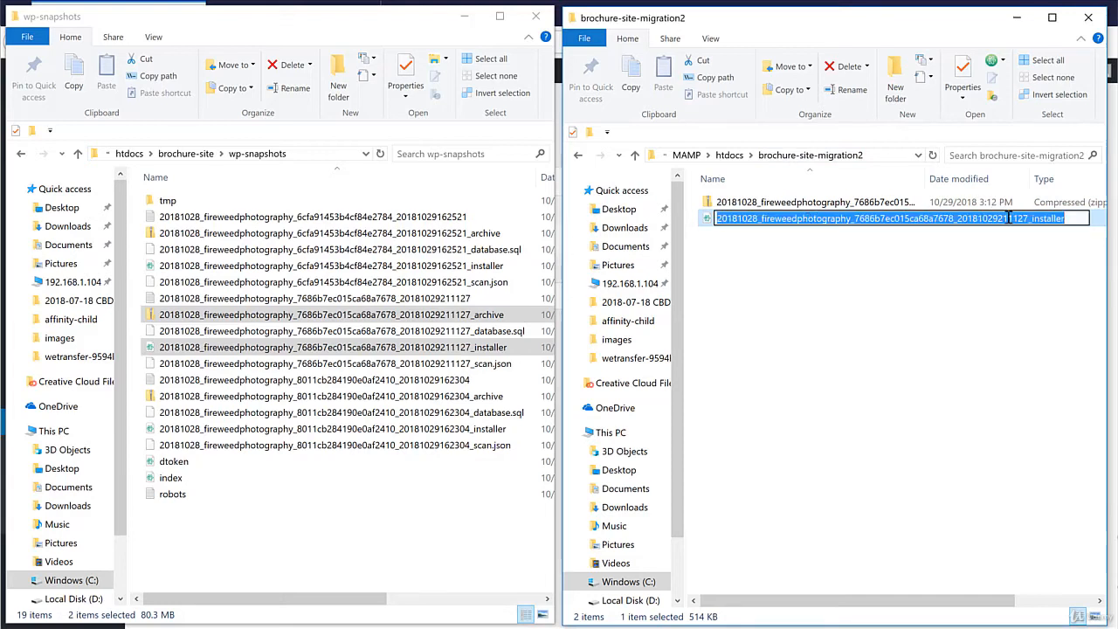
pyautogui.click(1011, 218)
pyautogui.moveTo(1031, 219); pyautogui.dragTo(711, 219)
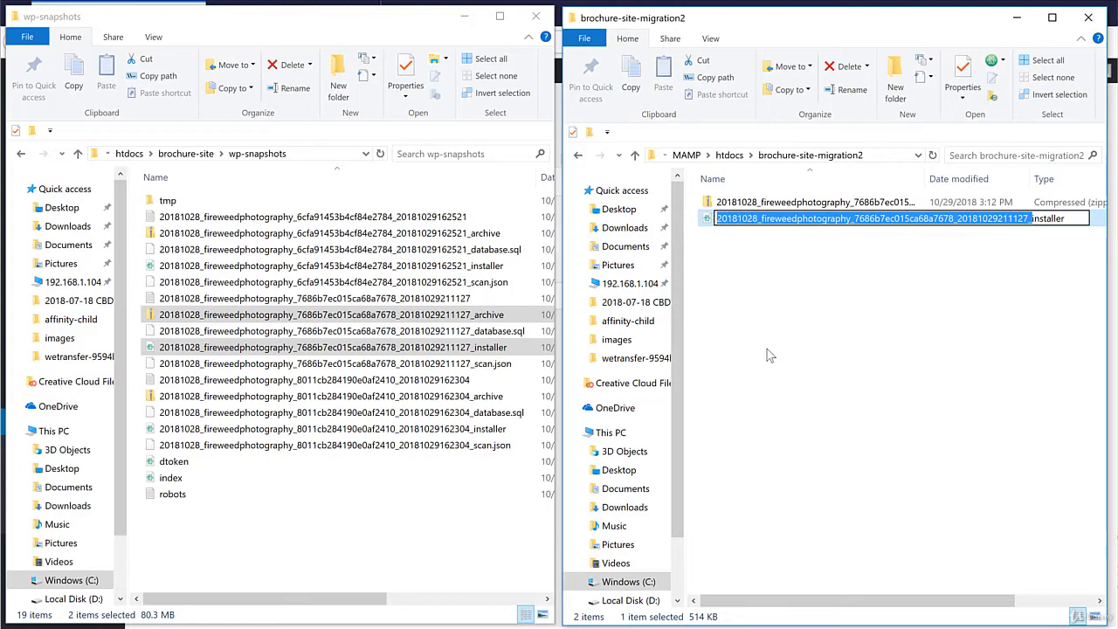
pyautogui.press('BackSpace')
pyautogui.click(779, 325)
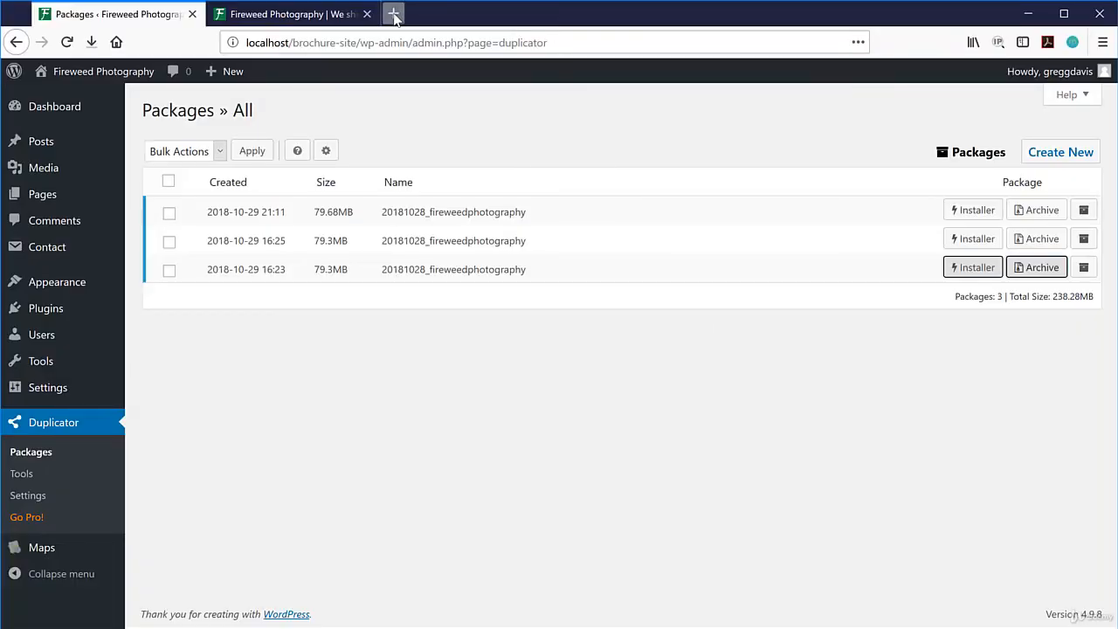
pyautogui.click(394, 12)
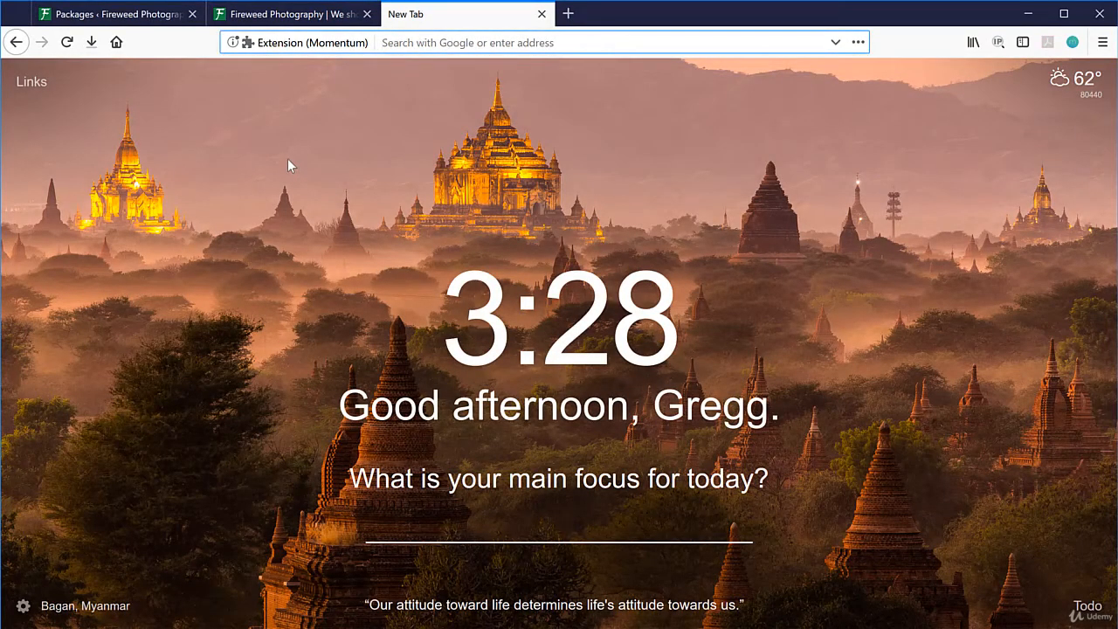
# Load localhost/brochure-site-migration2/installer.php, accept the terms and notices, and run the Step 1 deployment.
pyautogui.write('localh')
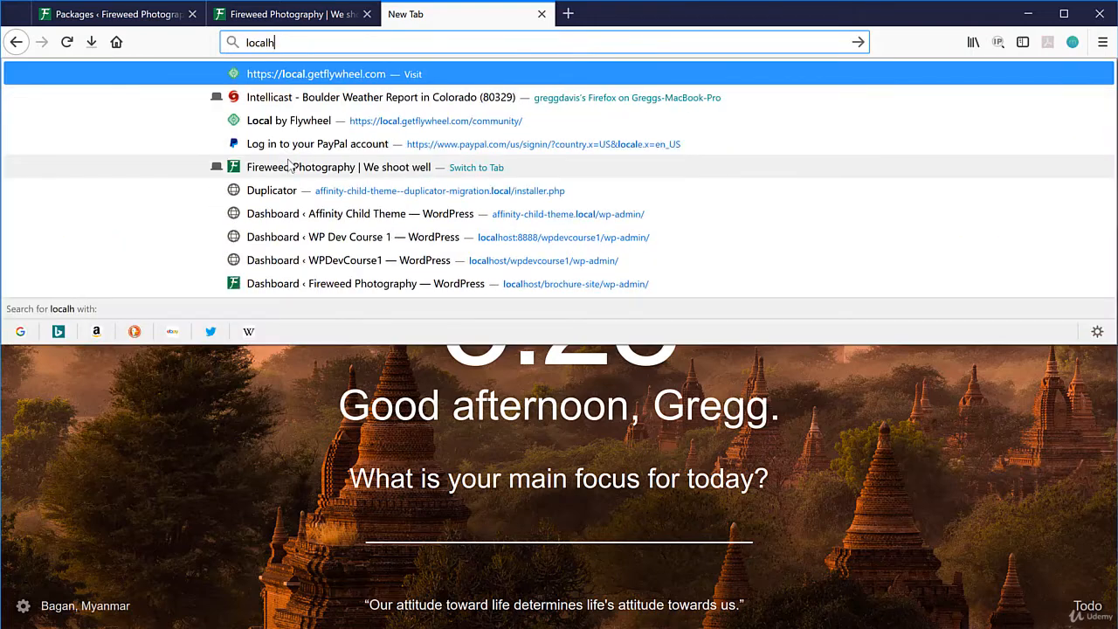
pyautogui.write('ost/brochure-site-migration2/ins')
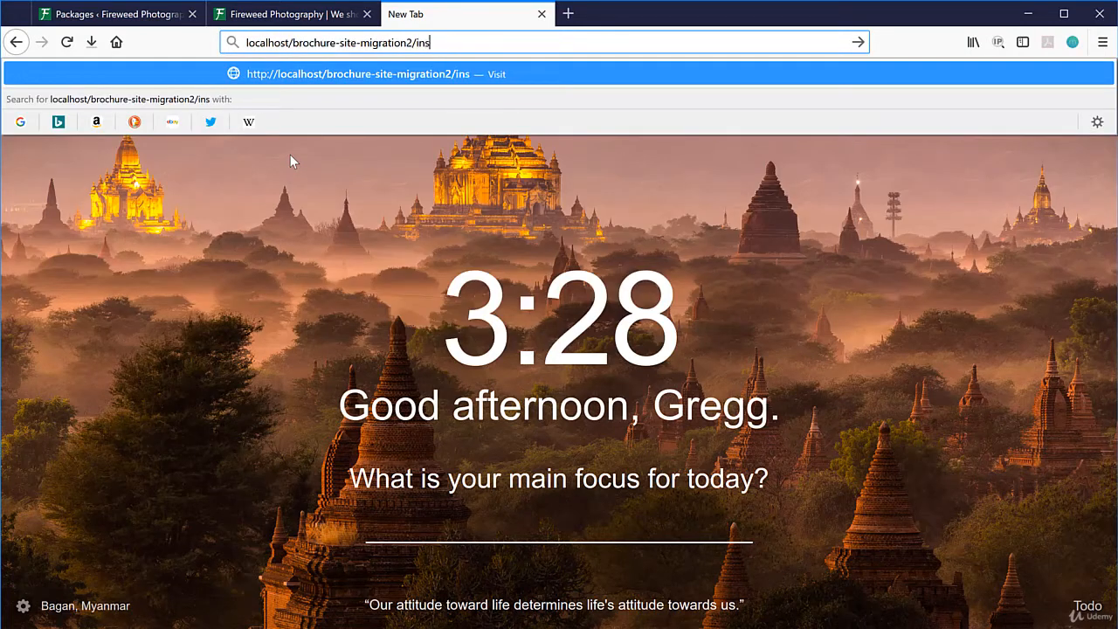
pyautogui.write('taller.php')
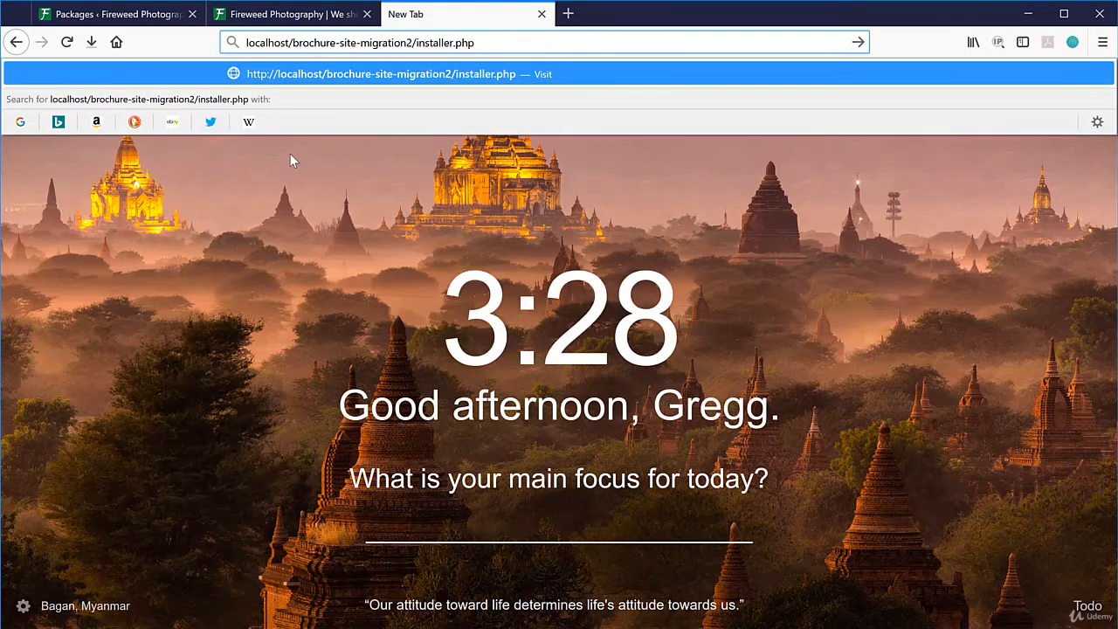
pyautogui.press('Return')
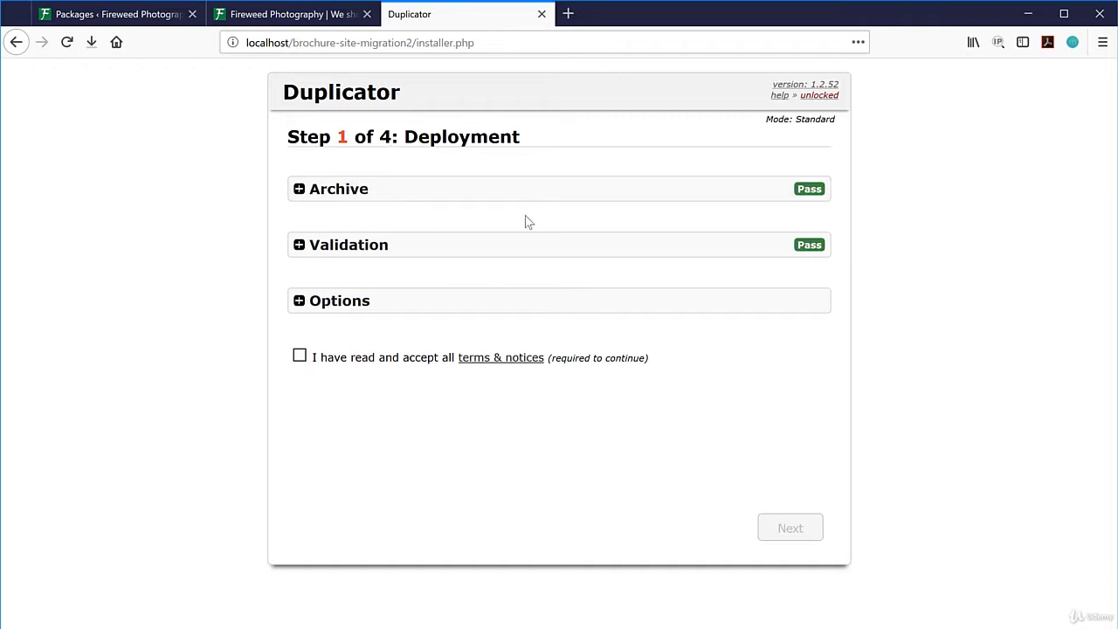
pyautogui.click(300, 358)
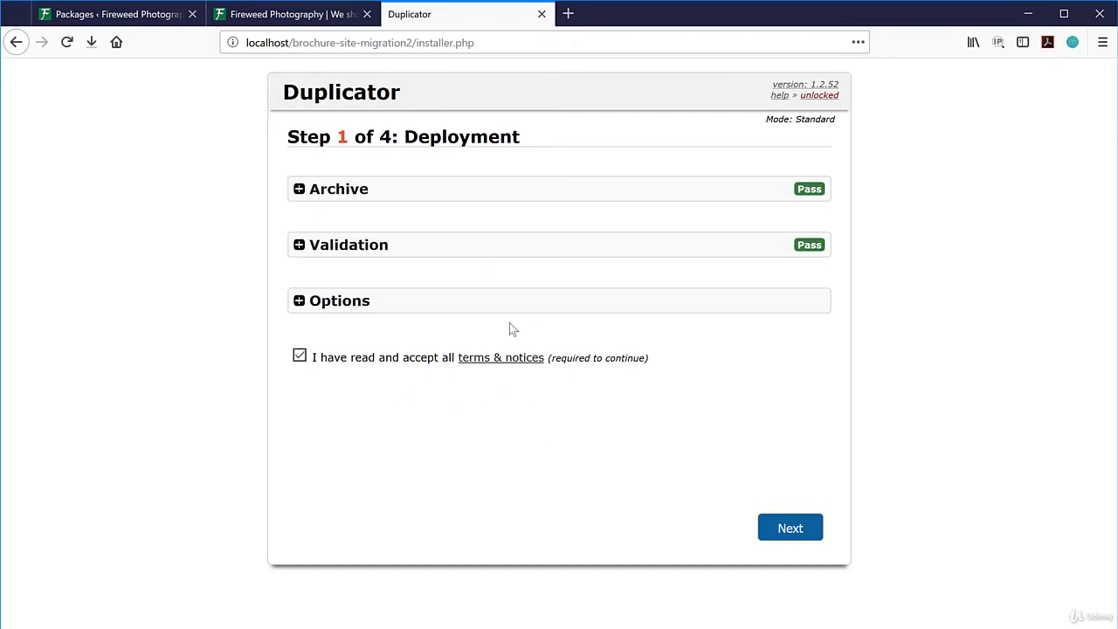
pyautogui.click(790, 529)
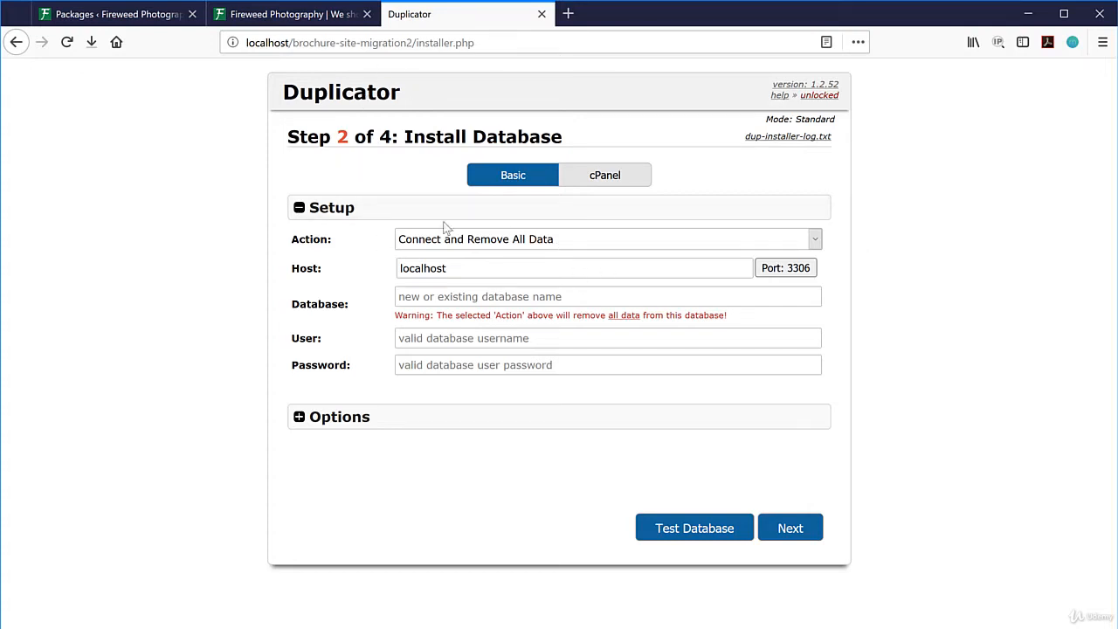
# Set the installer's database Action to Create New Database.
pyautogui.click(815, 241)
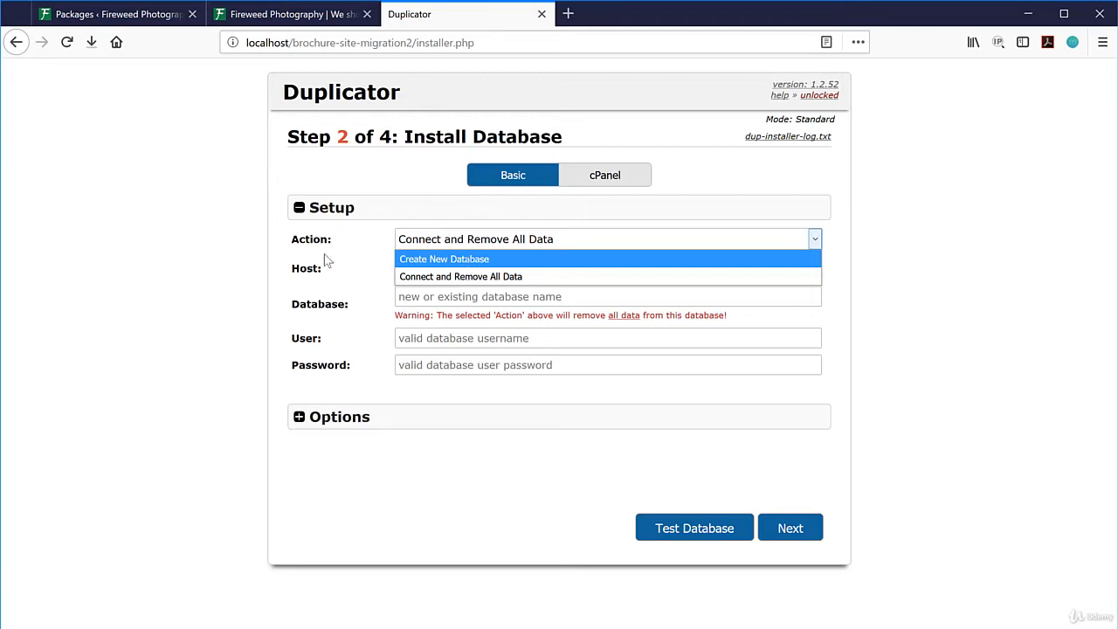
pyautogui.moveTo(293, 239); pyautogui.dragTo(356, 244)
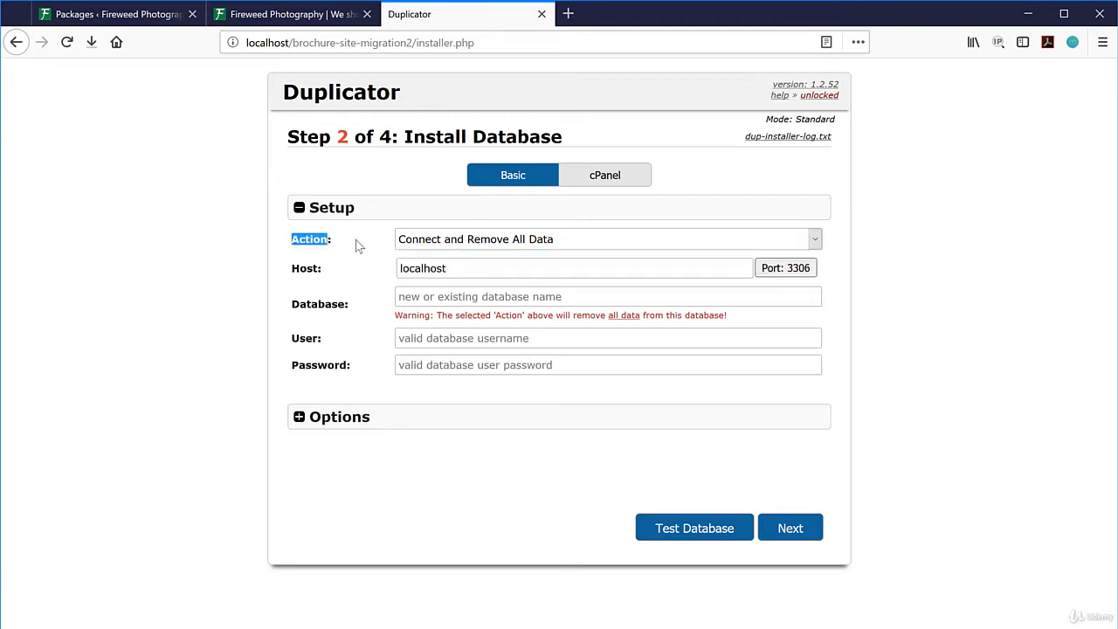
pyautogui.click(356, 243)
pyautogui.click(417, 298)
pyautogui.click(470, 242)
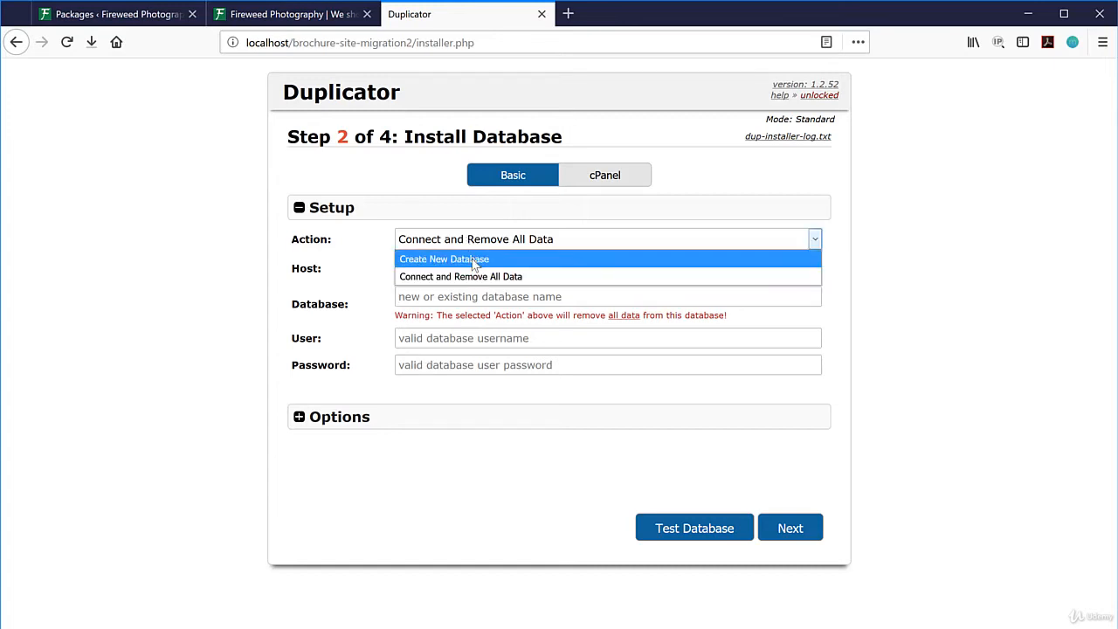
pyautogui.click(471, 260)
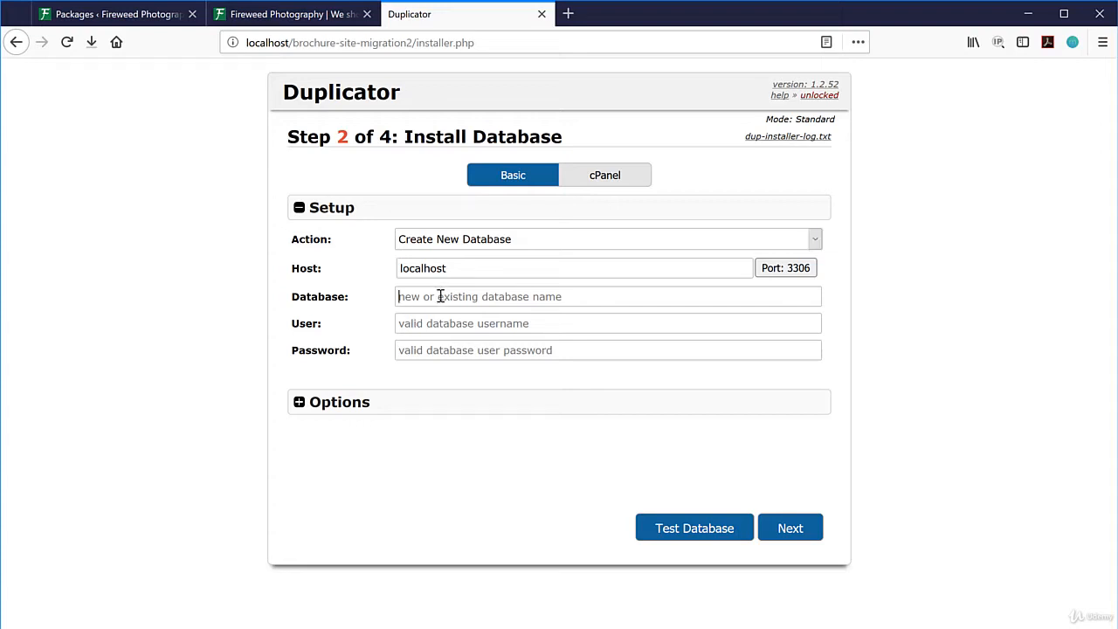
# Enter database brochure-site-migration2, user root and the database password, then confirm the install.
pyautogui.write('bro')
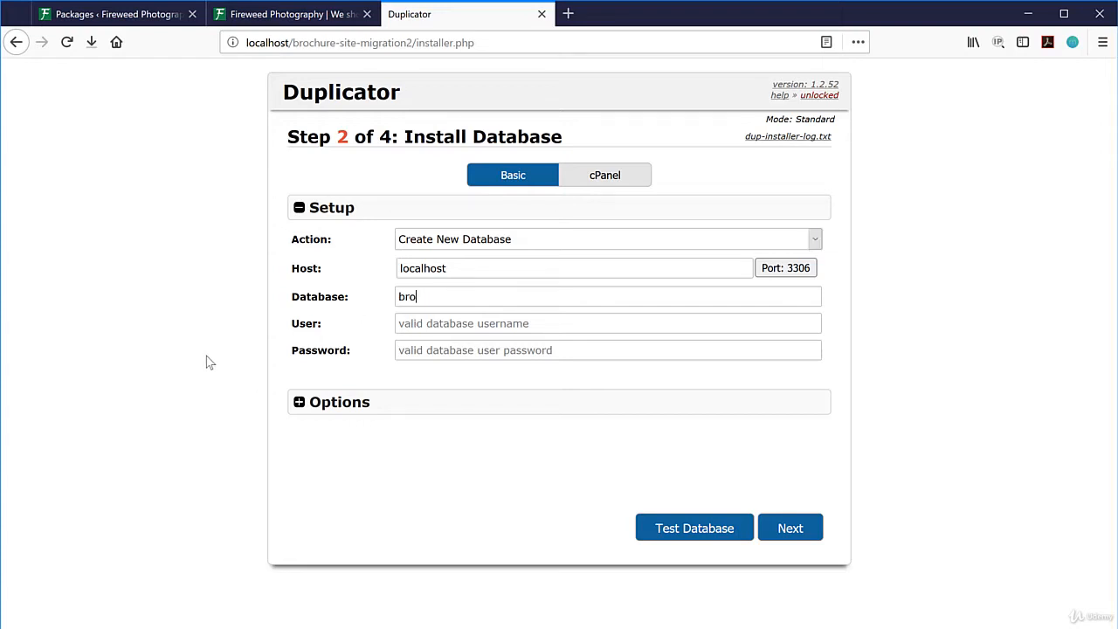
pyautogui.write('chure-site-migration2')
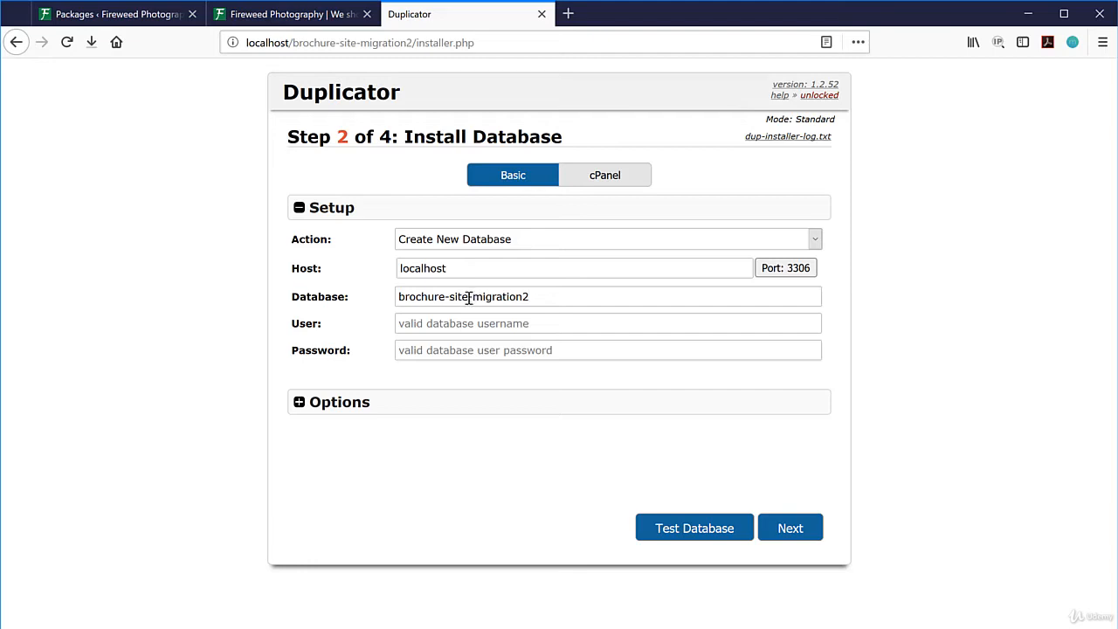
pyautogui.click(451, 323)
pyautogui.write('root')
pyautogui.click(422, 352)
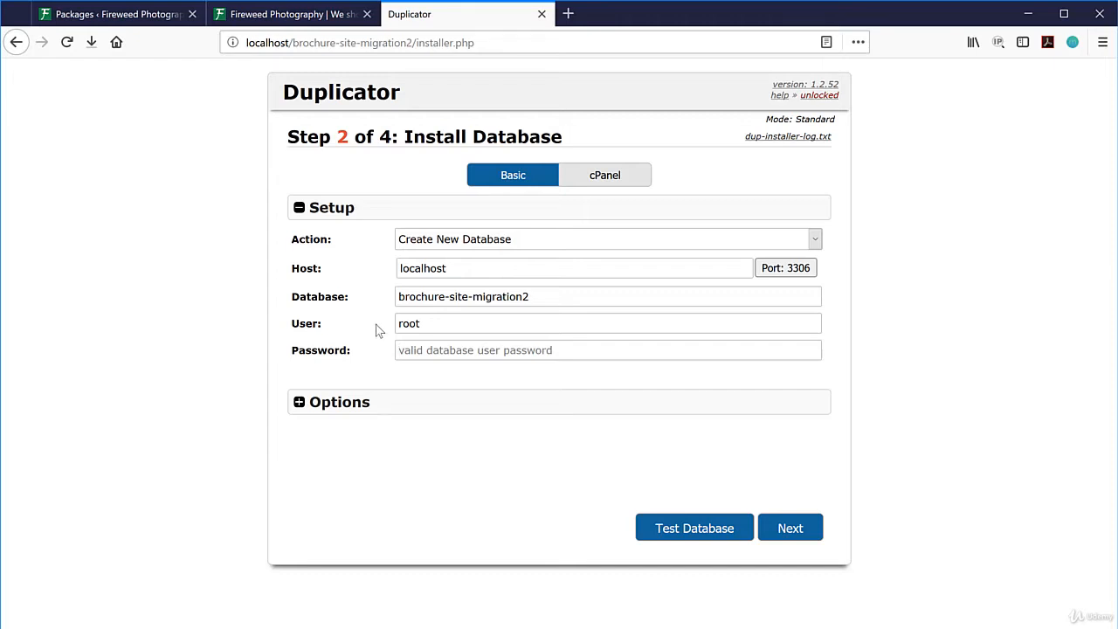
pyautogui.write('root')
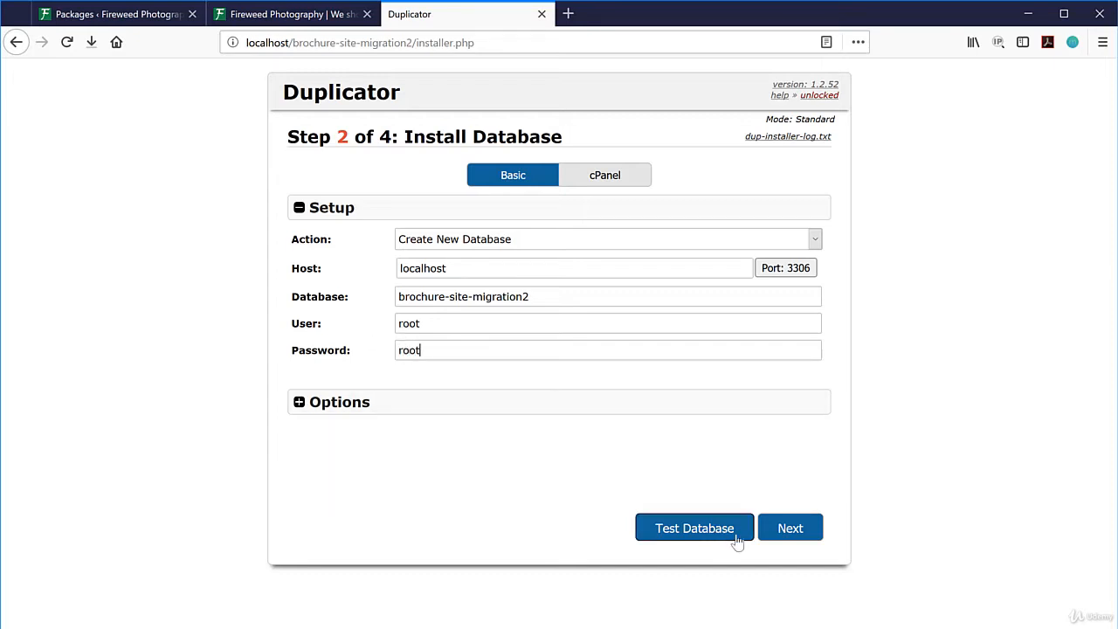
pyautogui.click(791, 530)
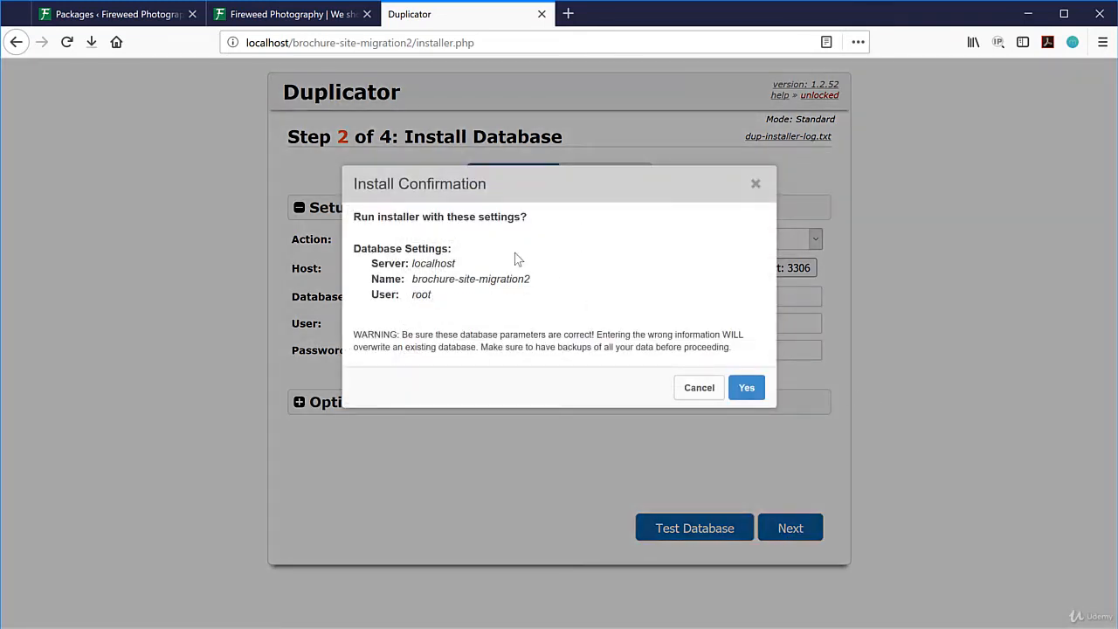
pyautogui.click(745, 389)
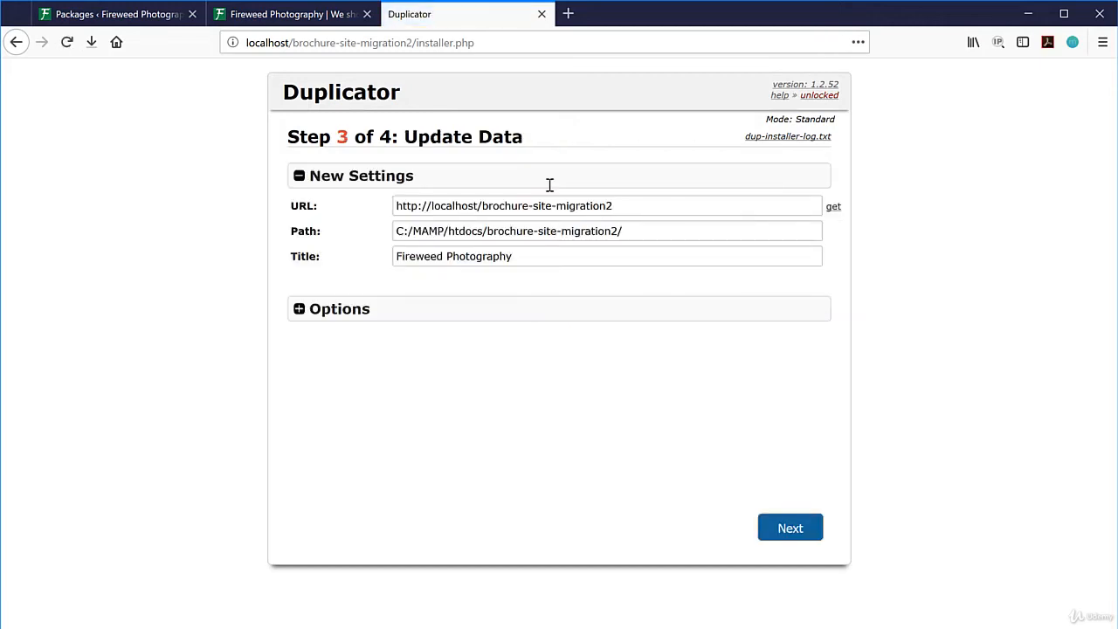
# Append ' - migrated' to the site title, finish the data update, and go to Admin Login.
pyautogui.click(535, 256)
pyautogui.write('- migrated')
pyautogui.click(791, 528)
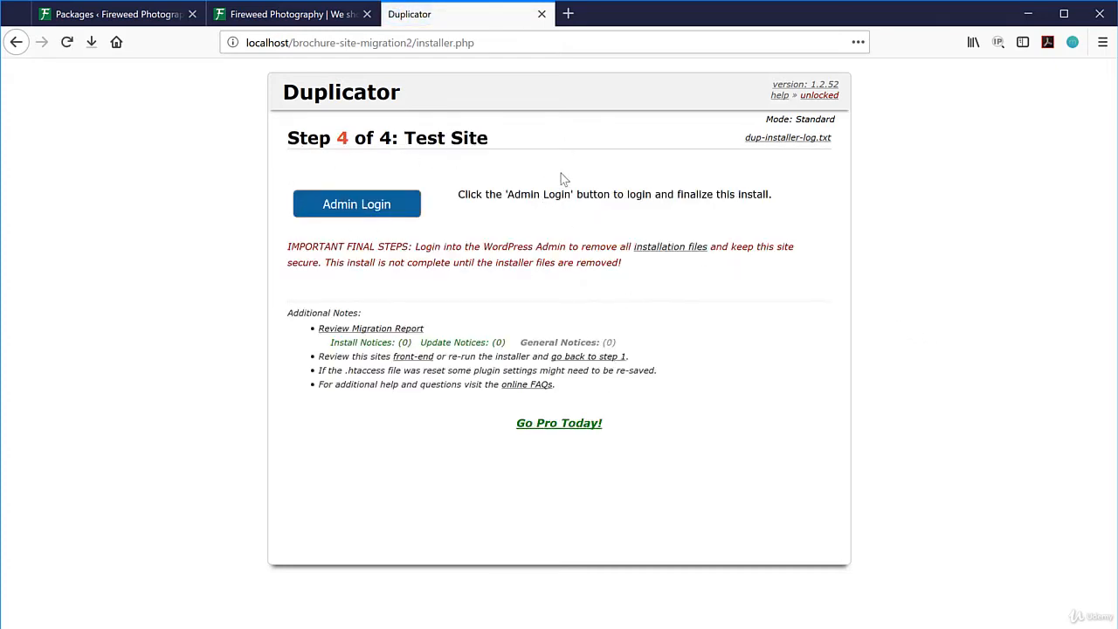
pyautogui.click(367, 211)
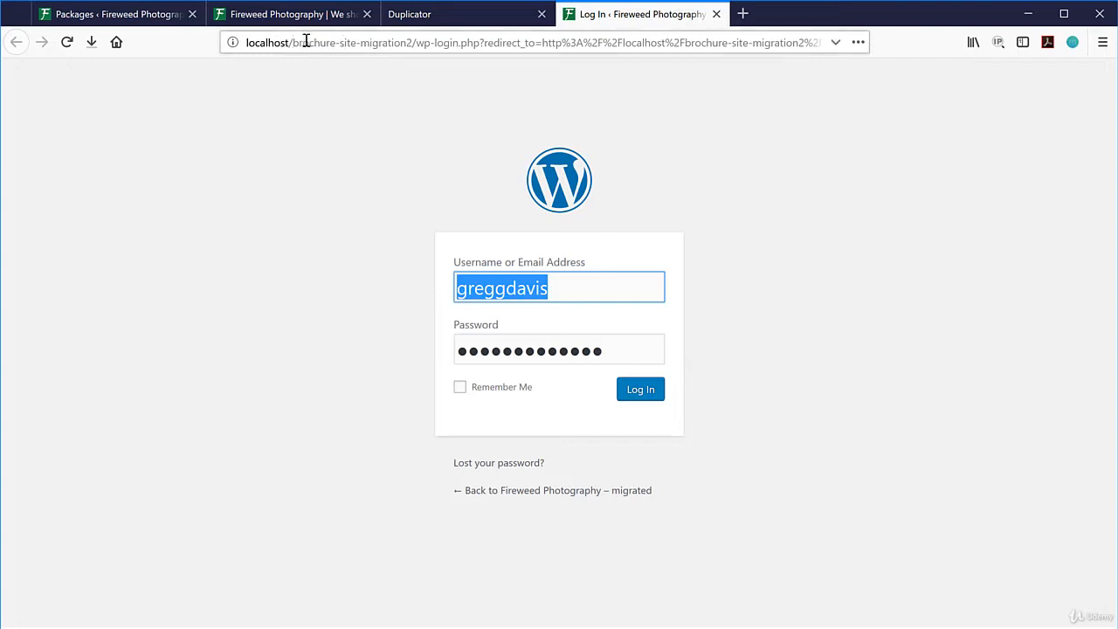
# Log in to the migrated site's admin by replacing the saved password with the administrator password.
pyautogui.moveTo(292, 43); pyautogui.dragTo(413, 46)
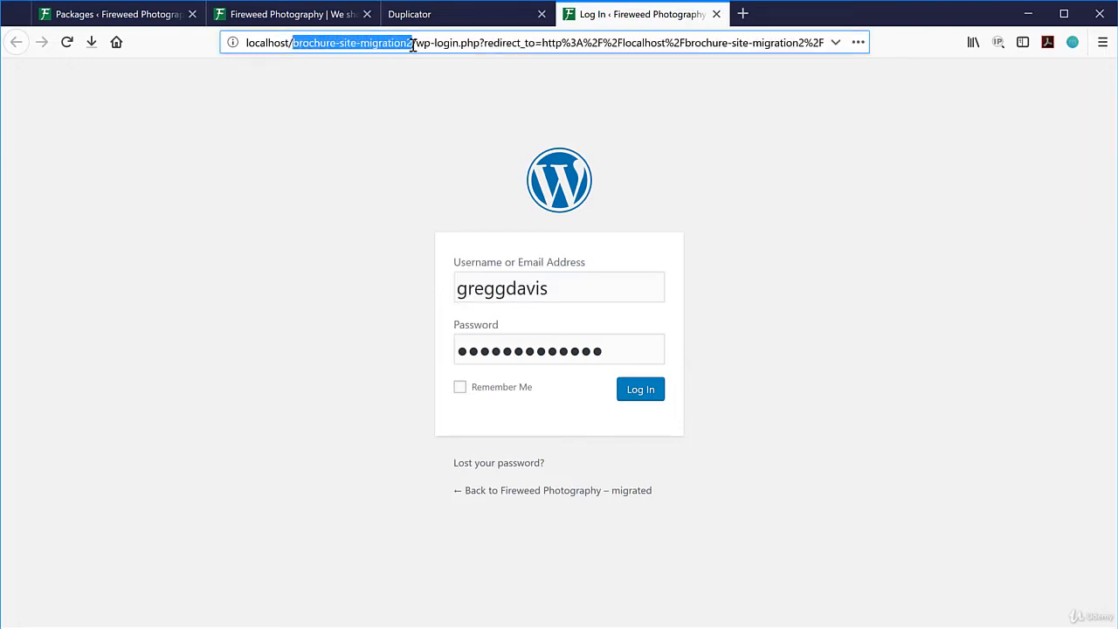
pyautogui.click(398, 105)
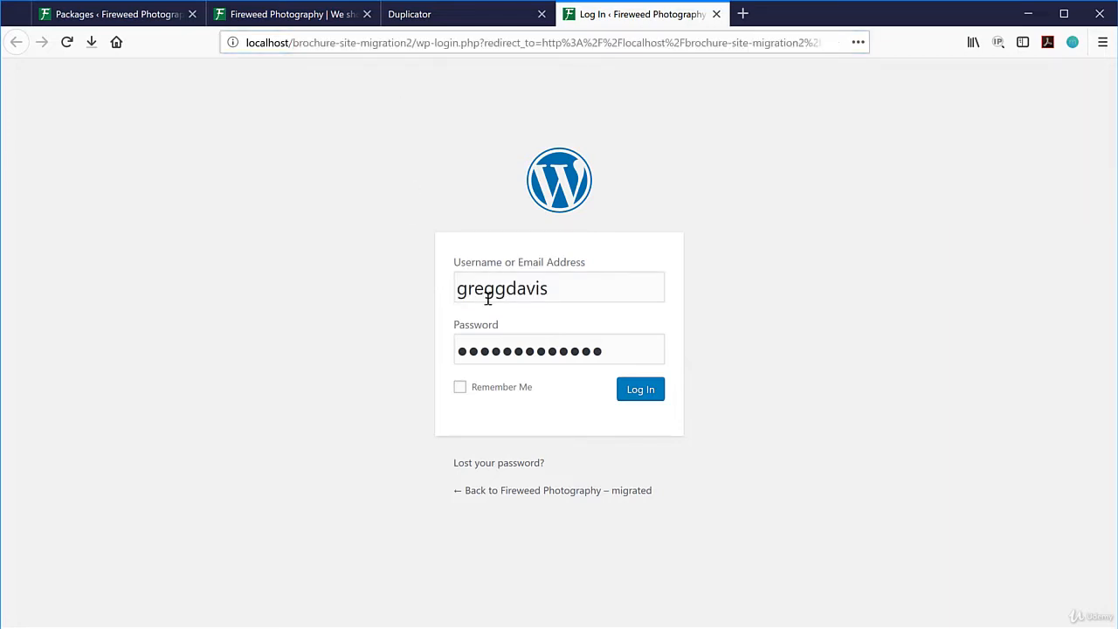
pyautogui.doubleClick(614, 351)
pyautogui.write('•••••••••••••')
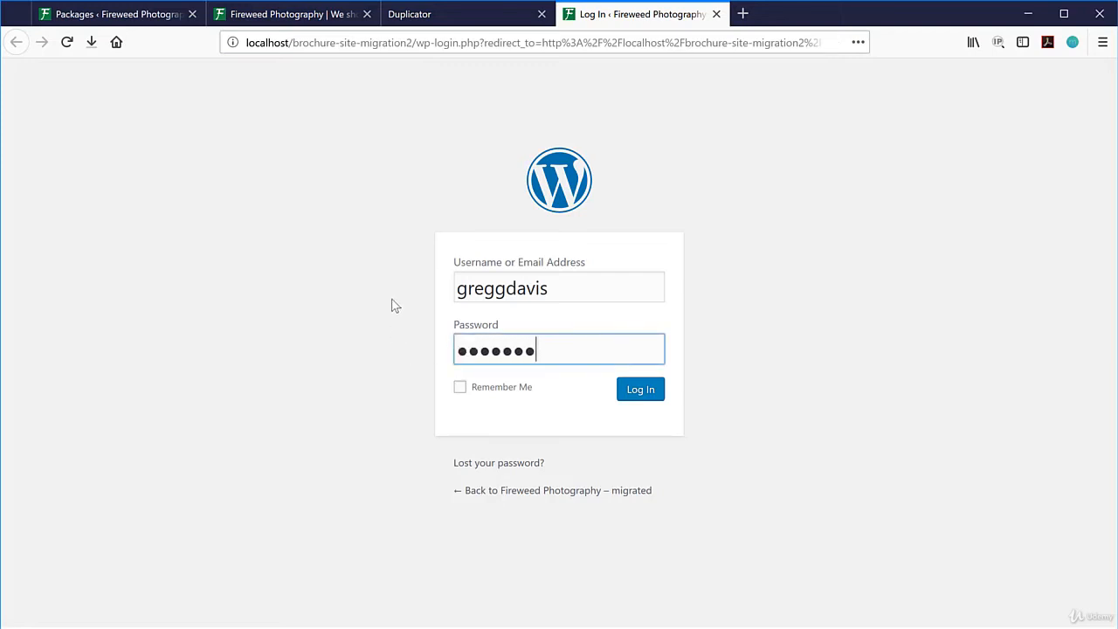
pyautogui.press('Return')
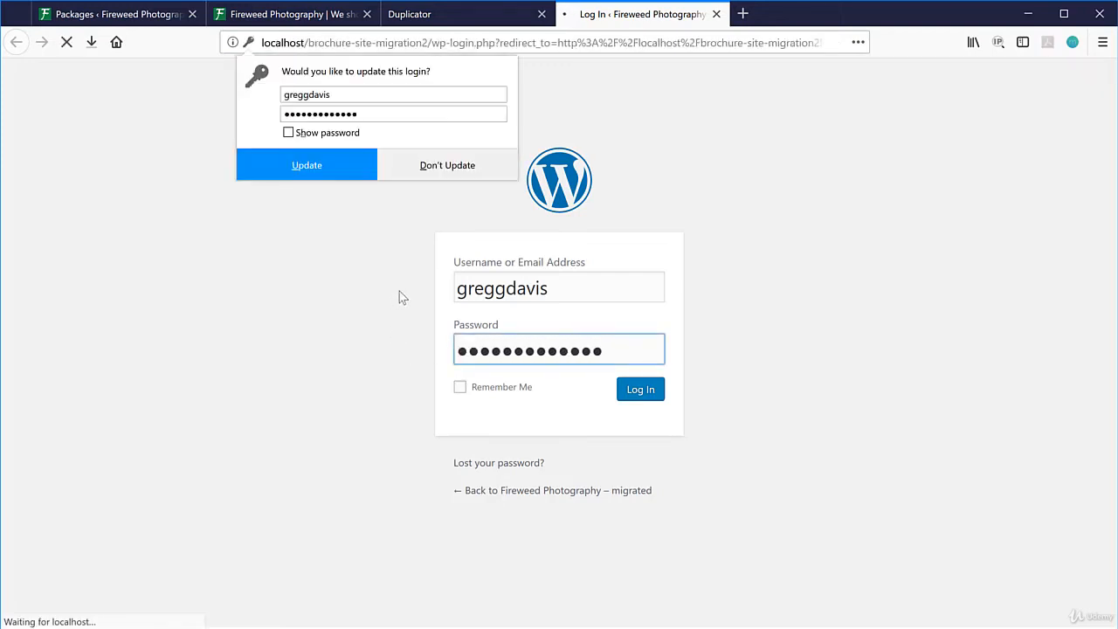
# Decline Firefox's saved-login update and remove the Duplicator installation files from the migrated site.
pyautogui.click(448, 165)
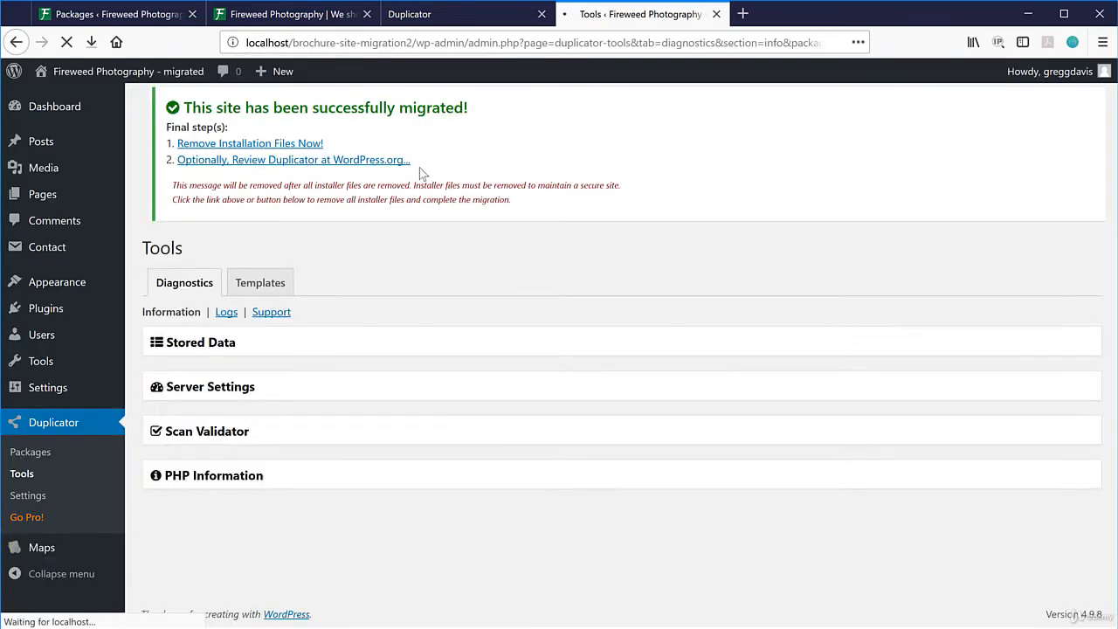
pyautogui.moveTo(140, 77)
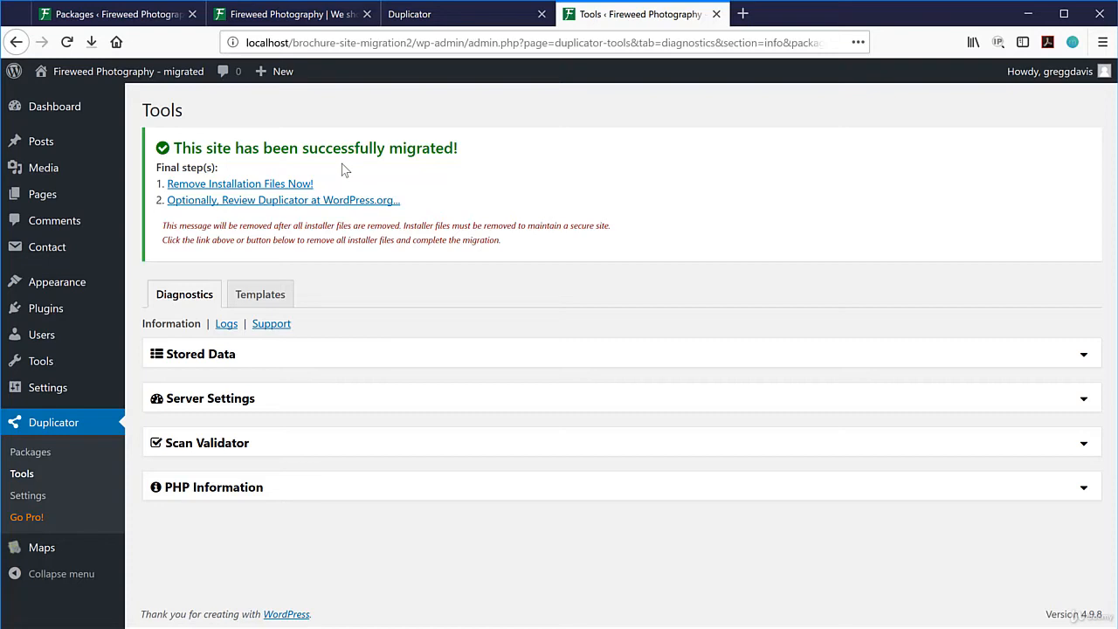
pyautogui.click(236, 187)
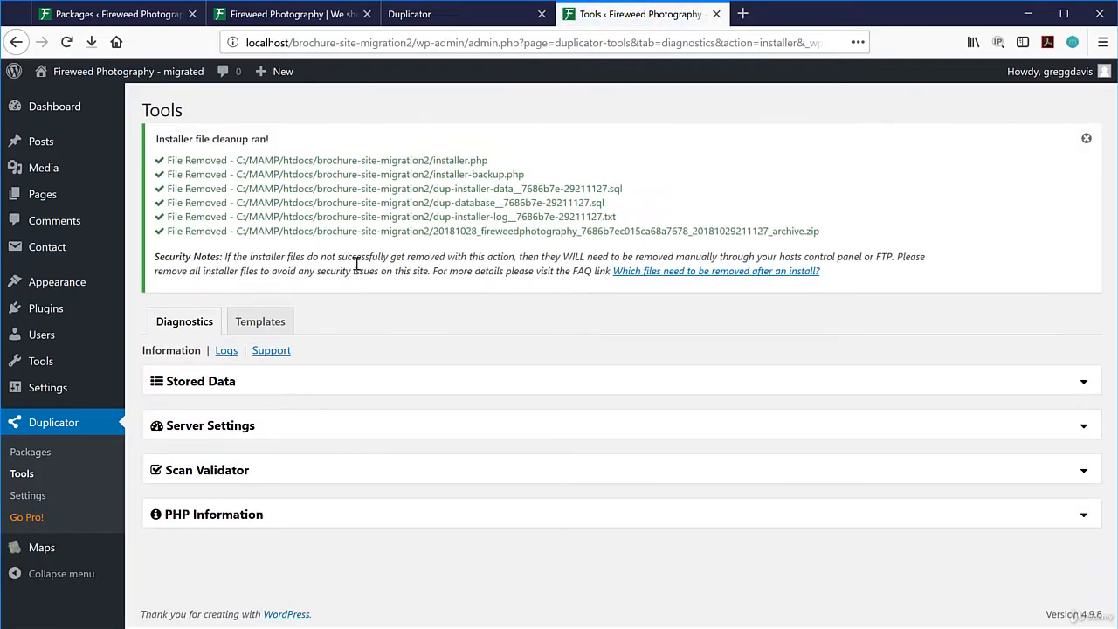
# Check the original site's front page, then return to the migrated site's Dashboard home.
pyautogui.click(317, 15)
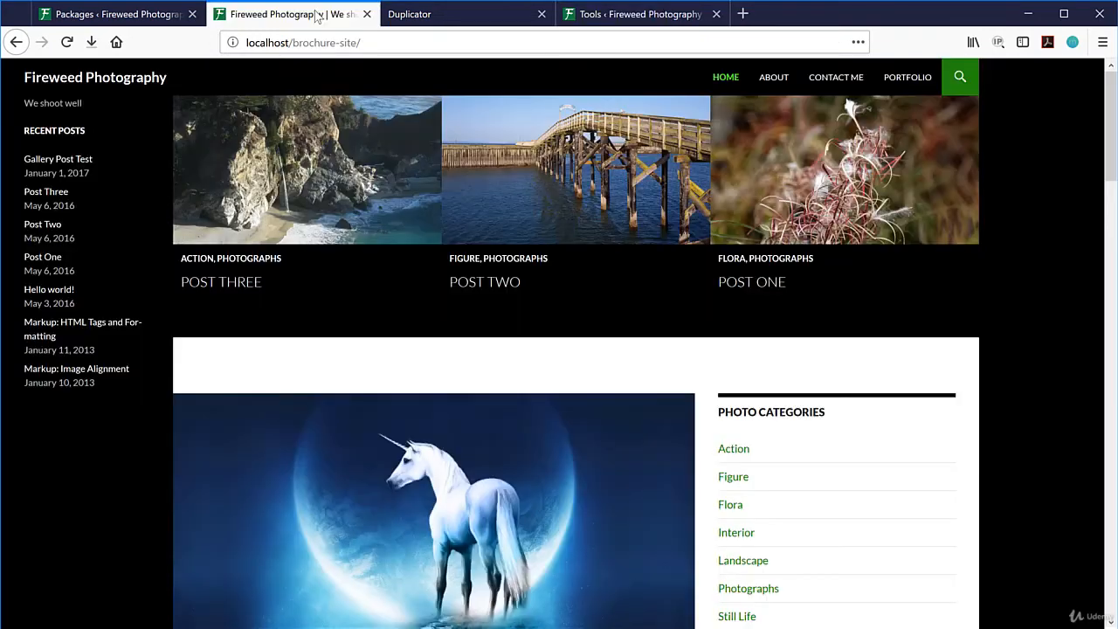
pyautogui.click(622, 16)
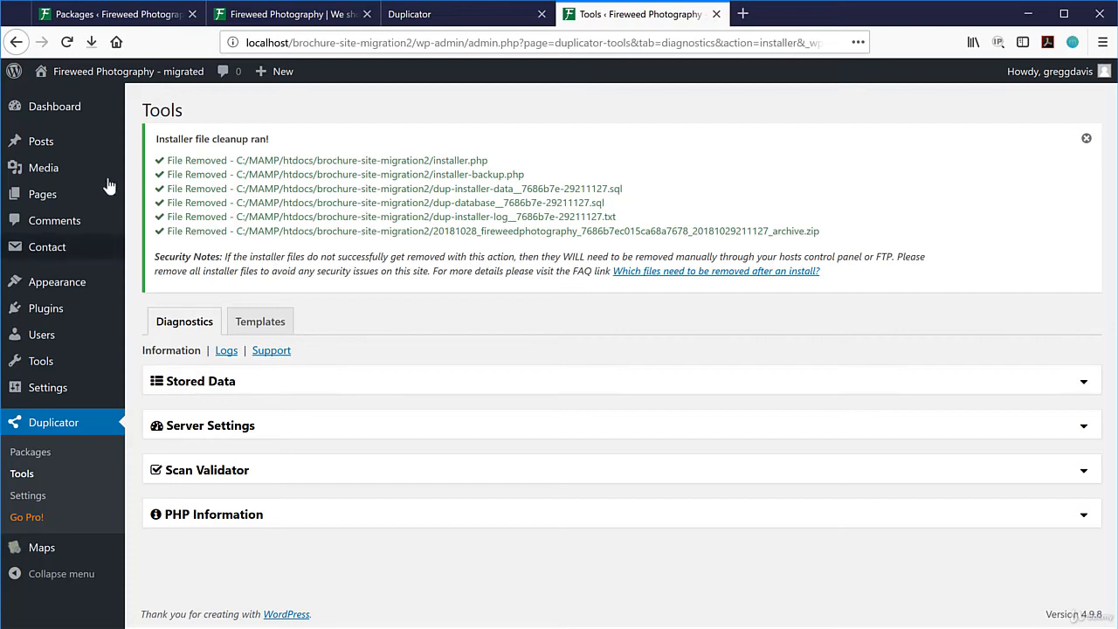
pyautogui.moveTo(74, 111)
pyautogui.click(147, 110)
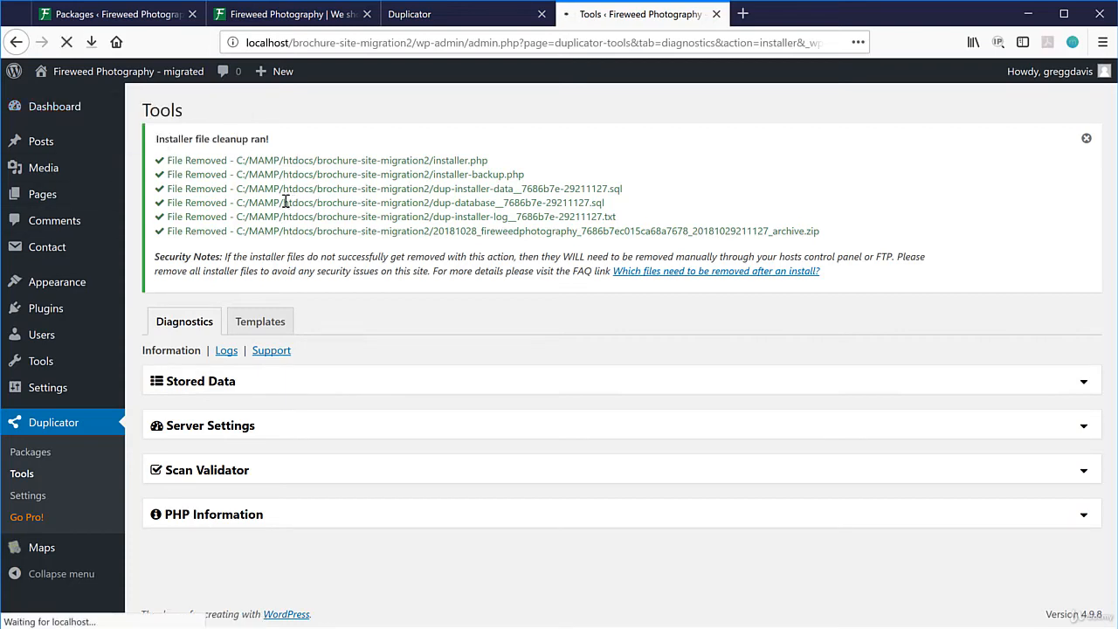
# Open the migrated site's front page in a new tab and scroll through it, checking the address.
pyautogui.moveTo(79, 73)
pyautogui.rightClick(69, 103)
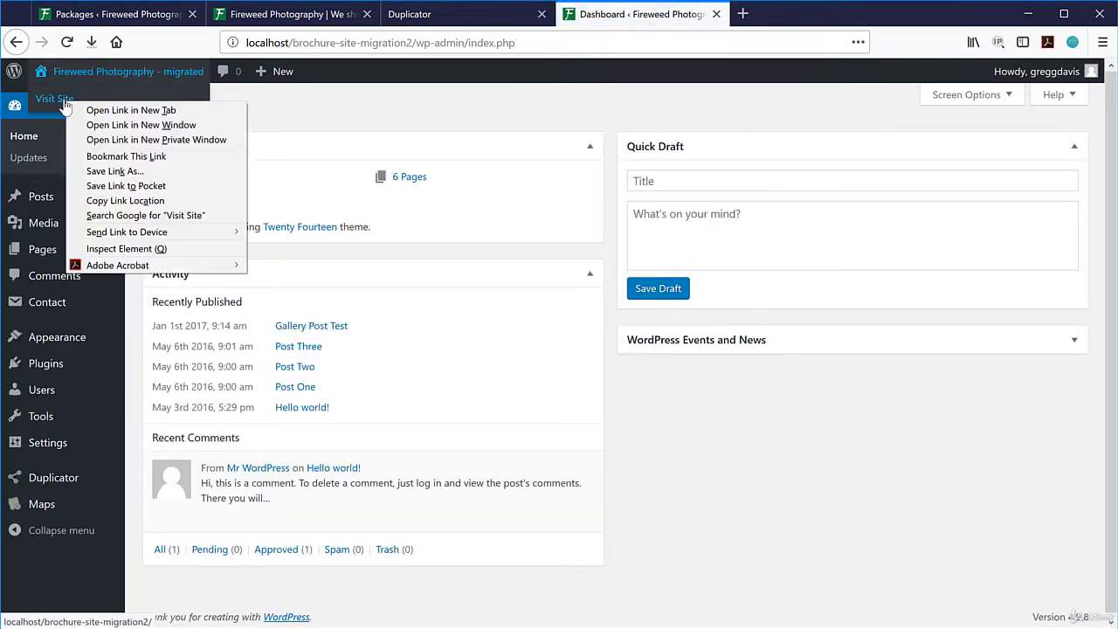
pyautogui.click(97, 110)
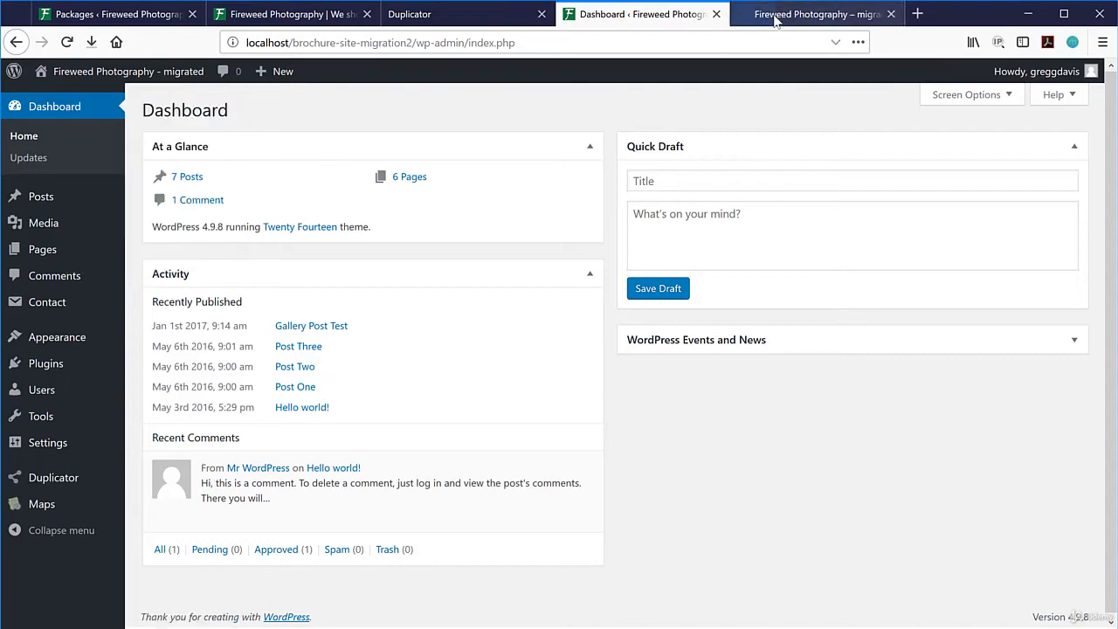
pyautogui.click(791, 16)
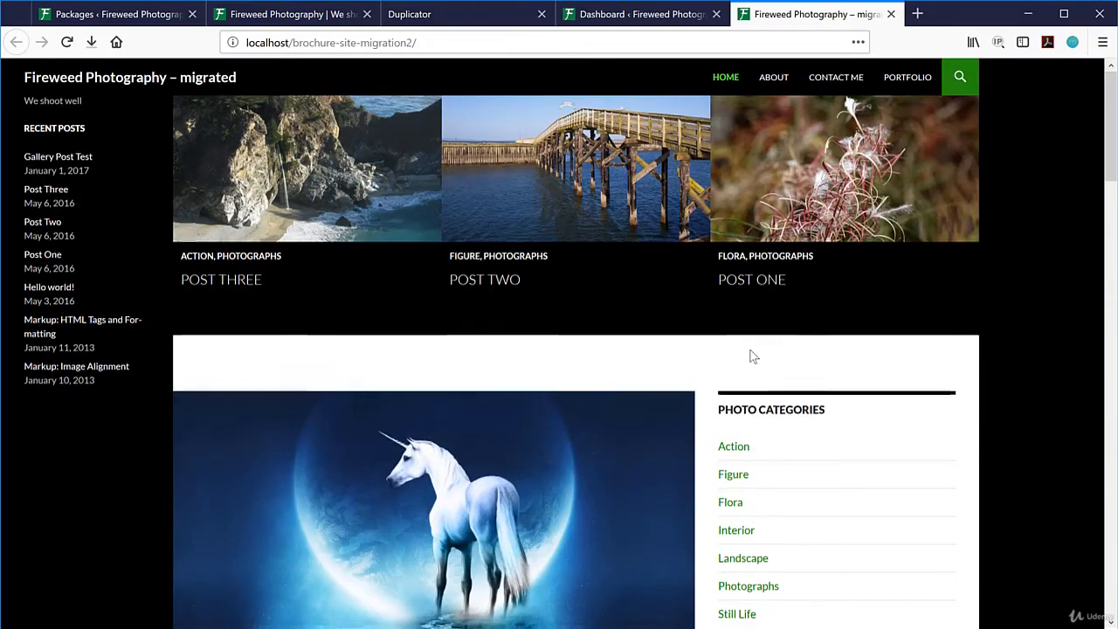
pyautogui.scroll(-5, 751, 357)
pyautogui.scroll(-3, 751, 358)
pyautogui.scroll(9, 753, 355)
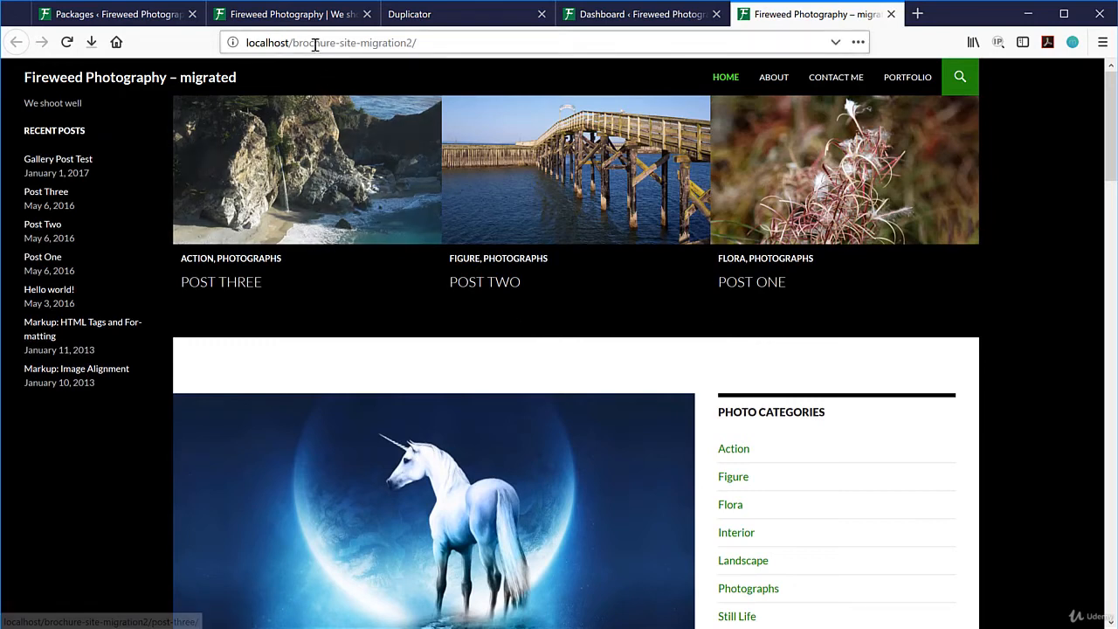
pyautogui.moveTo(314, 43); pyautogui.dragTo(460, 45)
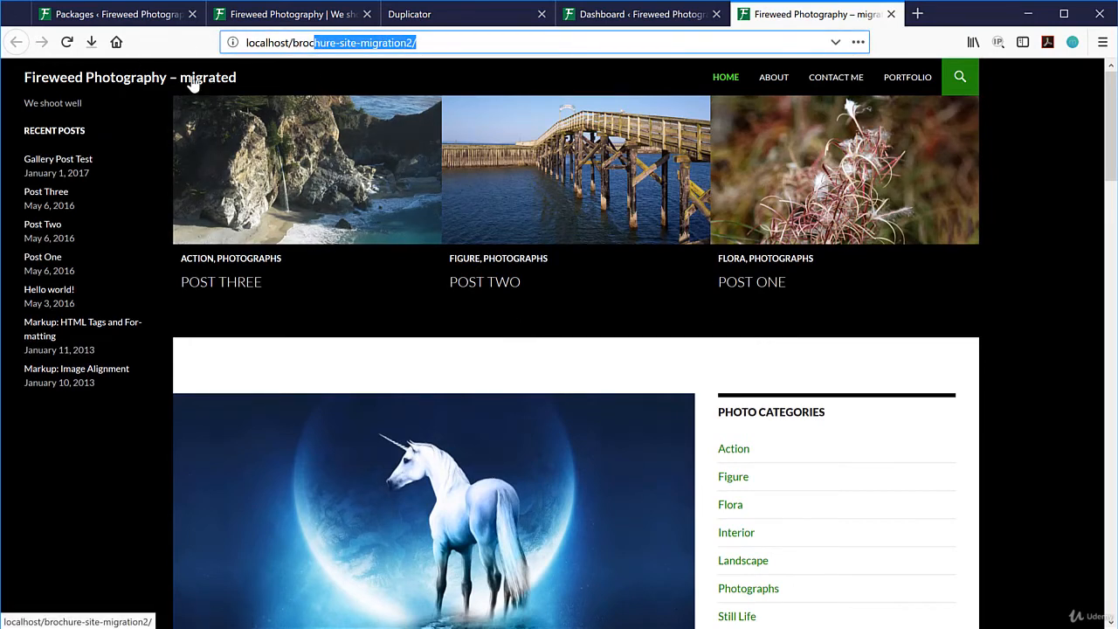
pyautogui.click(526, 304)
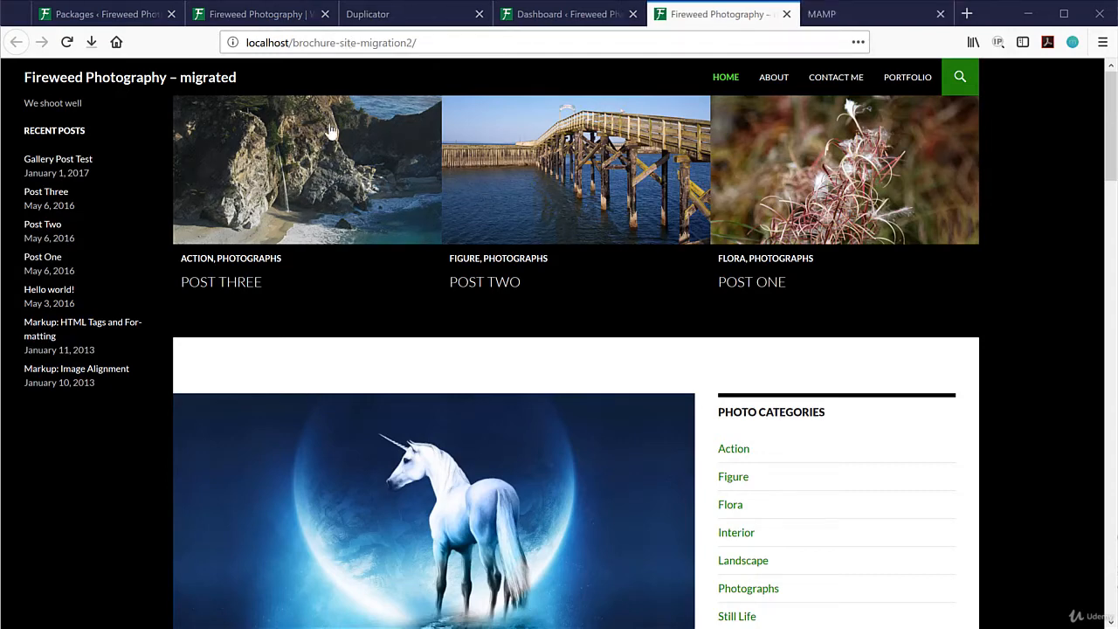
# Open phpMyAdmin from the MAMP start page and list the local server's databases.
pyautogui.click(452, 19)
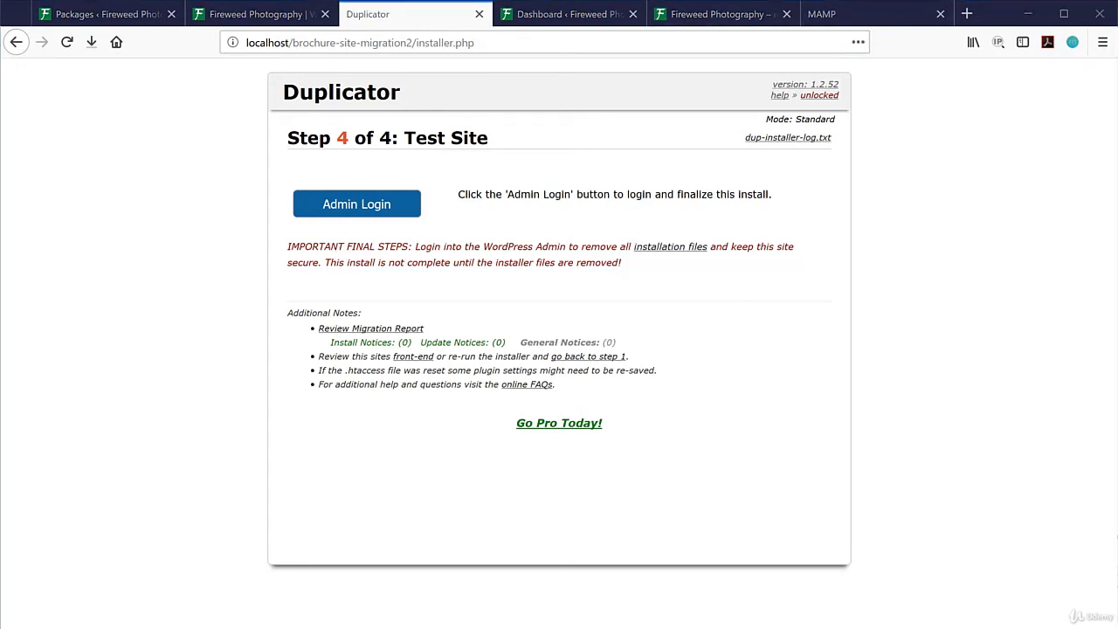
pyautogui.click(265, 627)
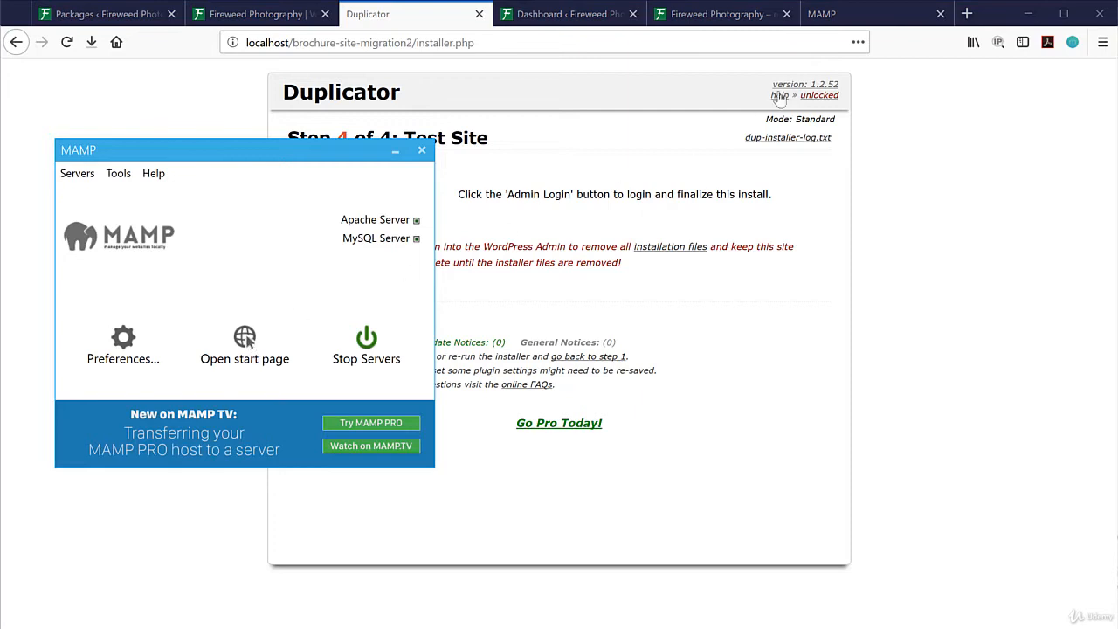
pyautogui.click(870, 14)
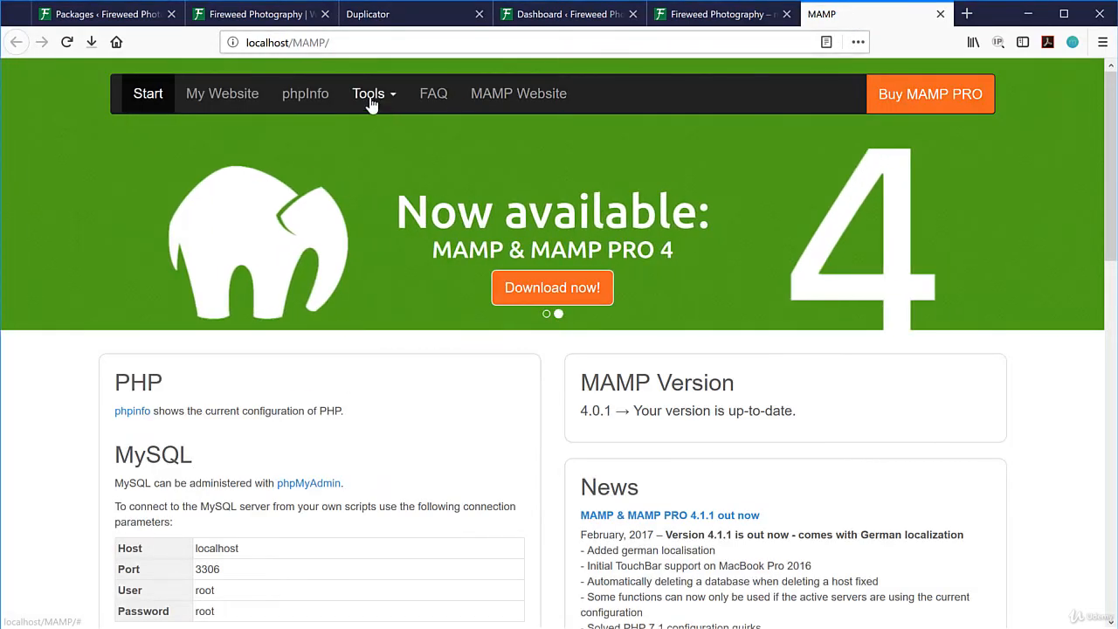
pyautogui.click(384, 98)
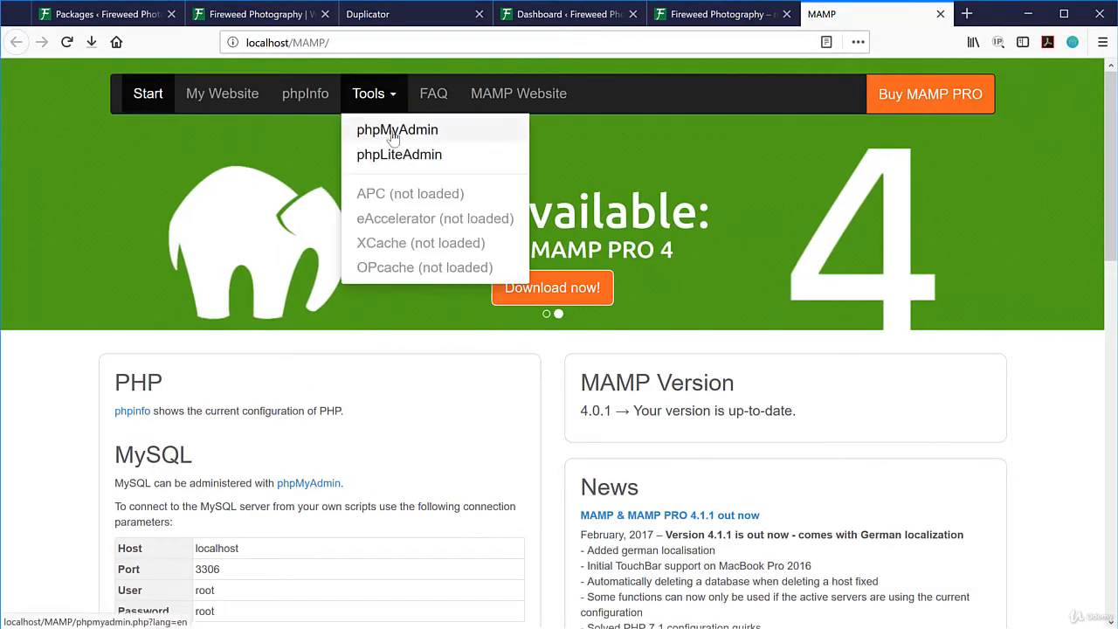
pyautogui.click(395, 133)
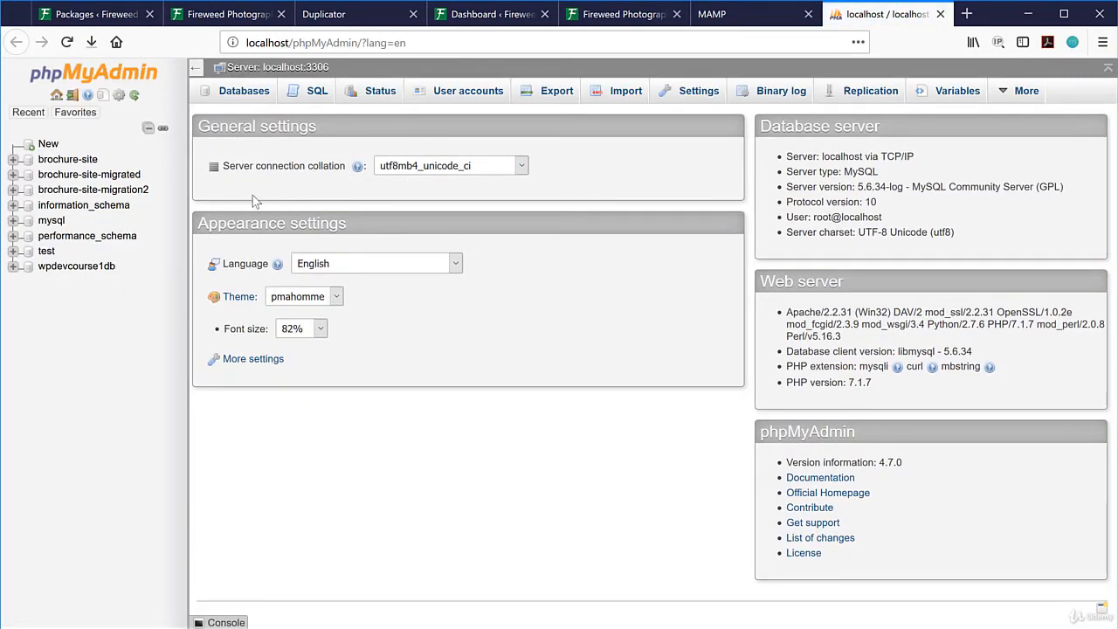
pyautogui.click(245, 94)
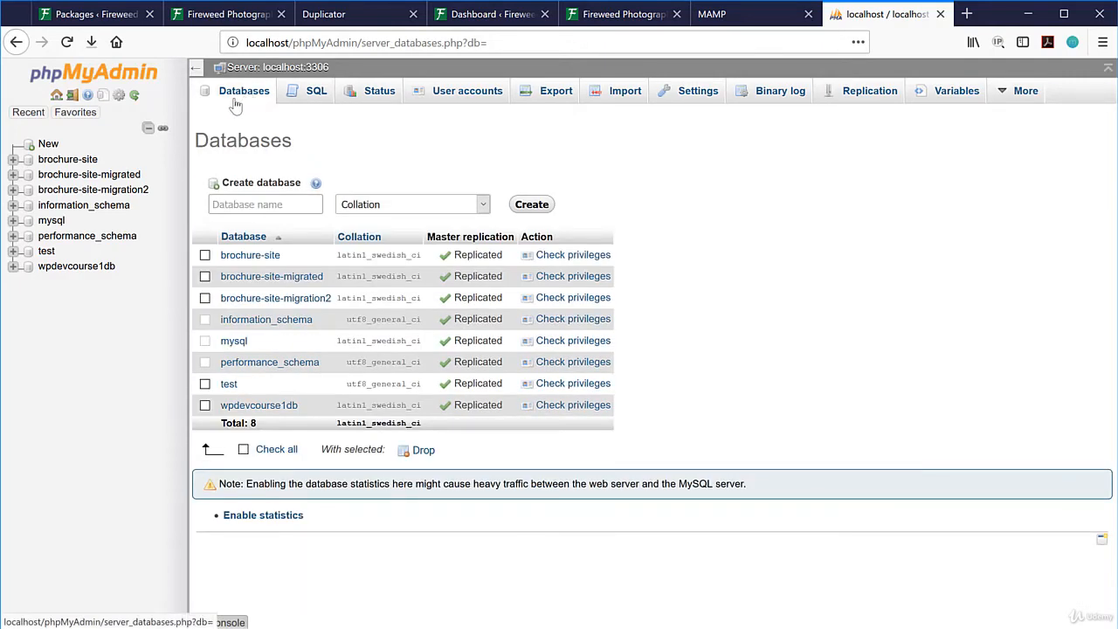
pyautogui.click(263, 205)
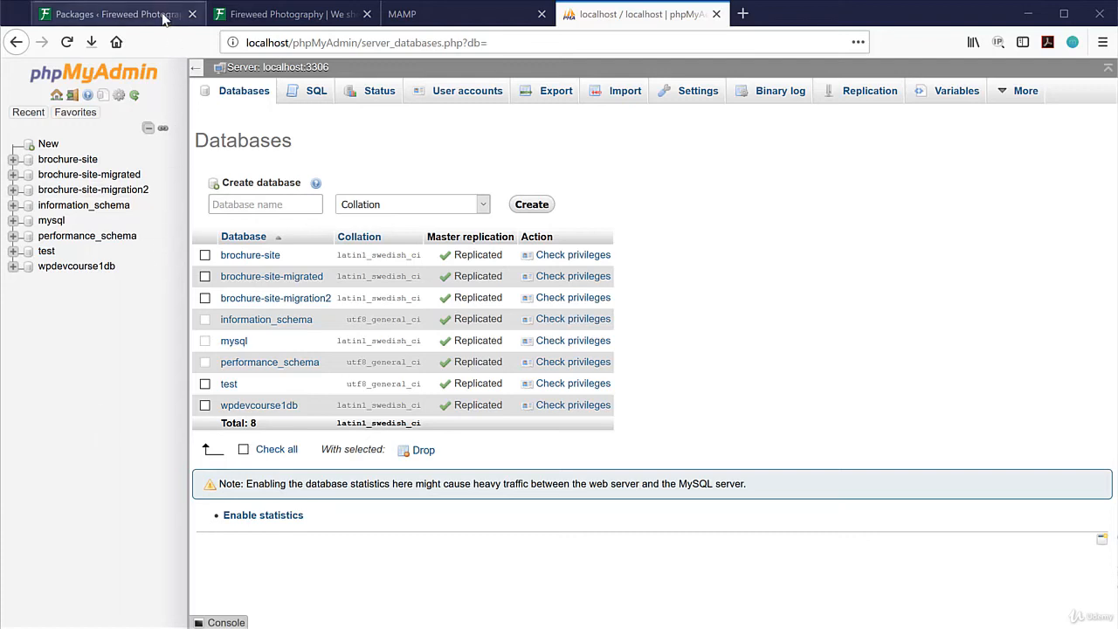
pyautogui.click(163, 18)
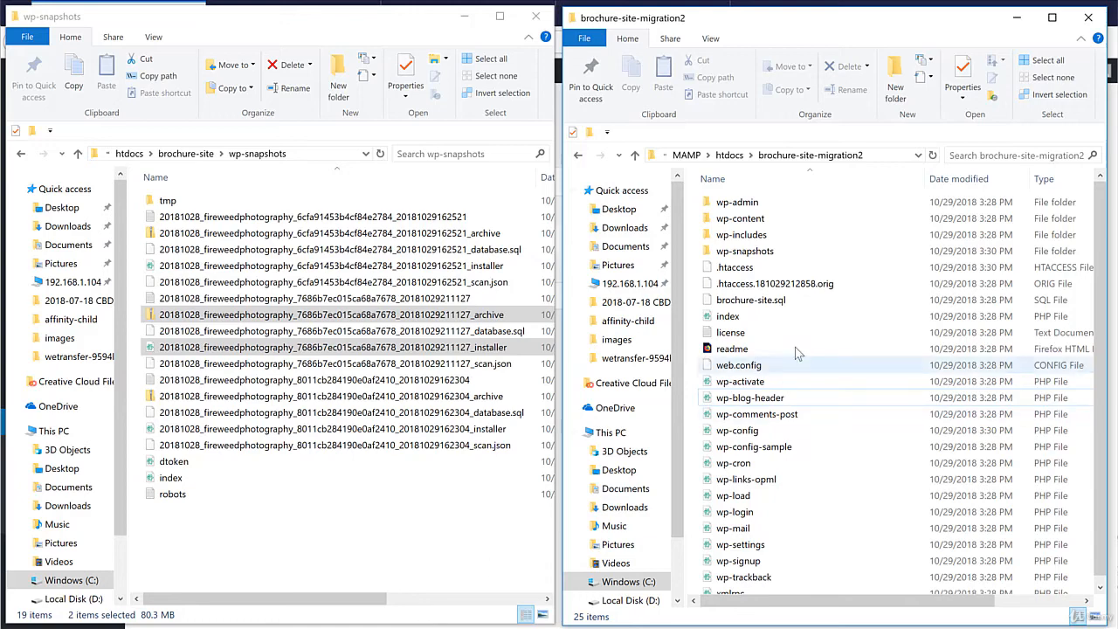
# Create a new brochure-site-migration3 folder in htdocs and open it.
pyautogui.click(729, 156)
pyautogui.hotkey('ctrl', 'shift', 'n')
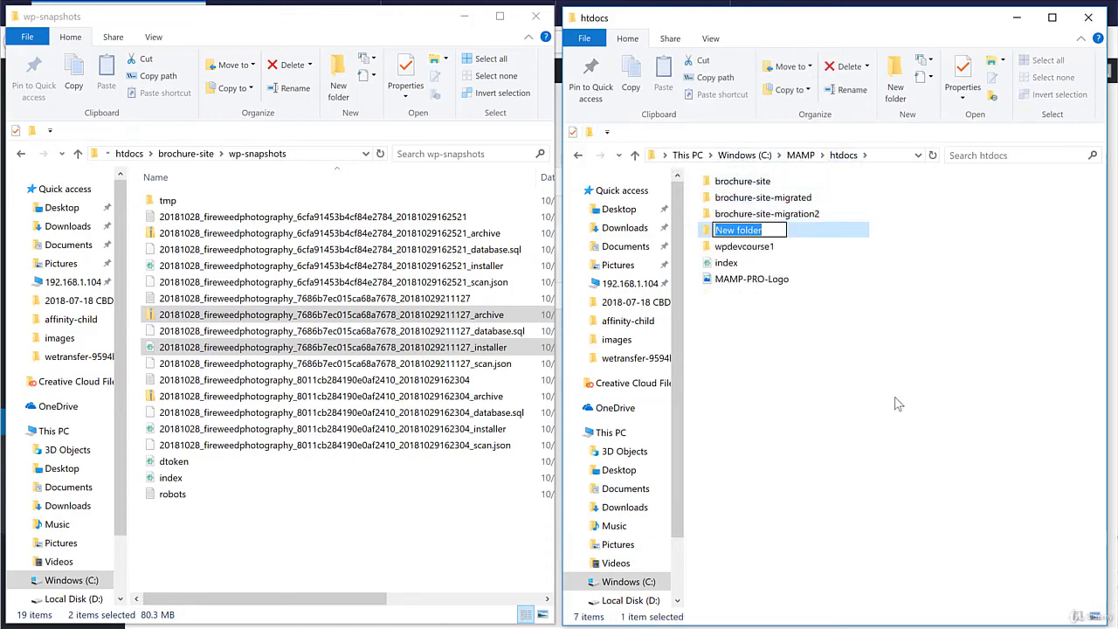
pyautogui.write('bro')
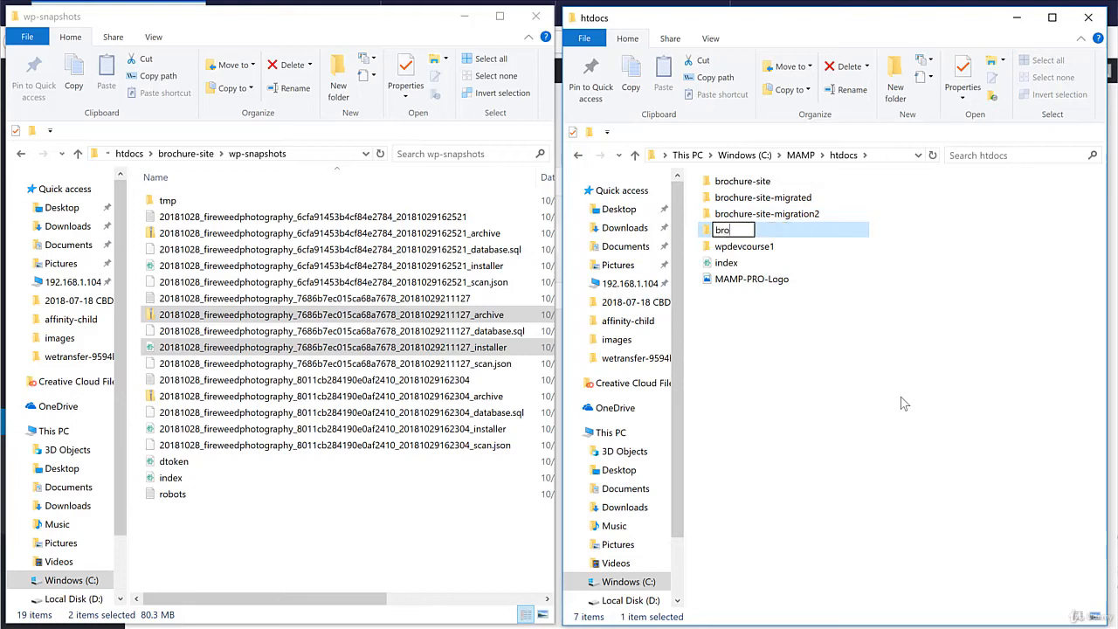
pyautogui.write('chure-site-')
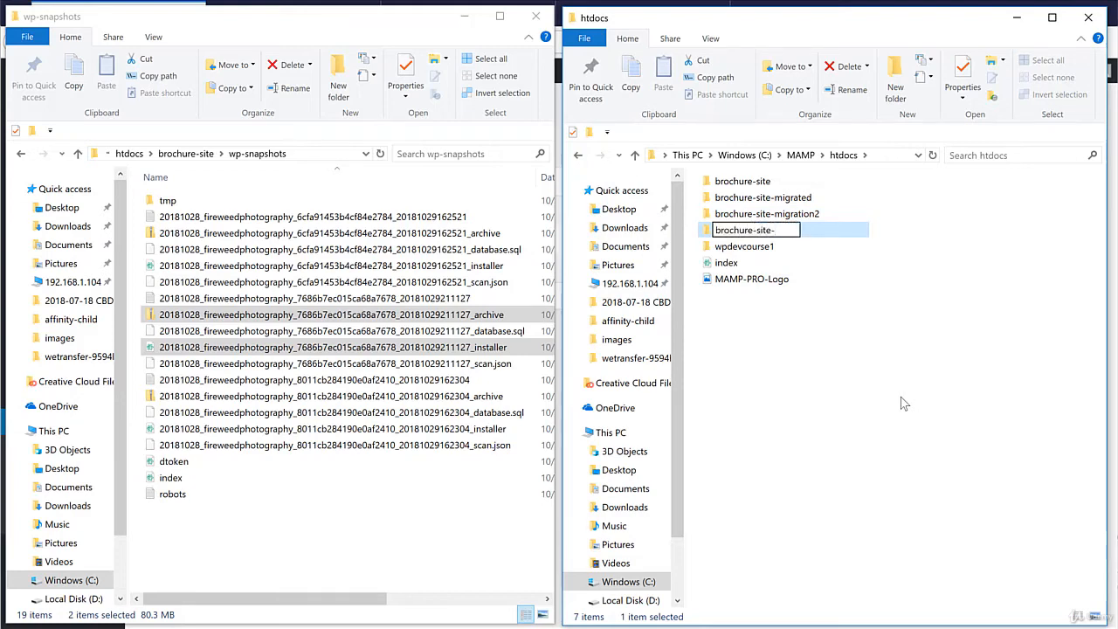
pyautogui.write('migration3')
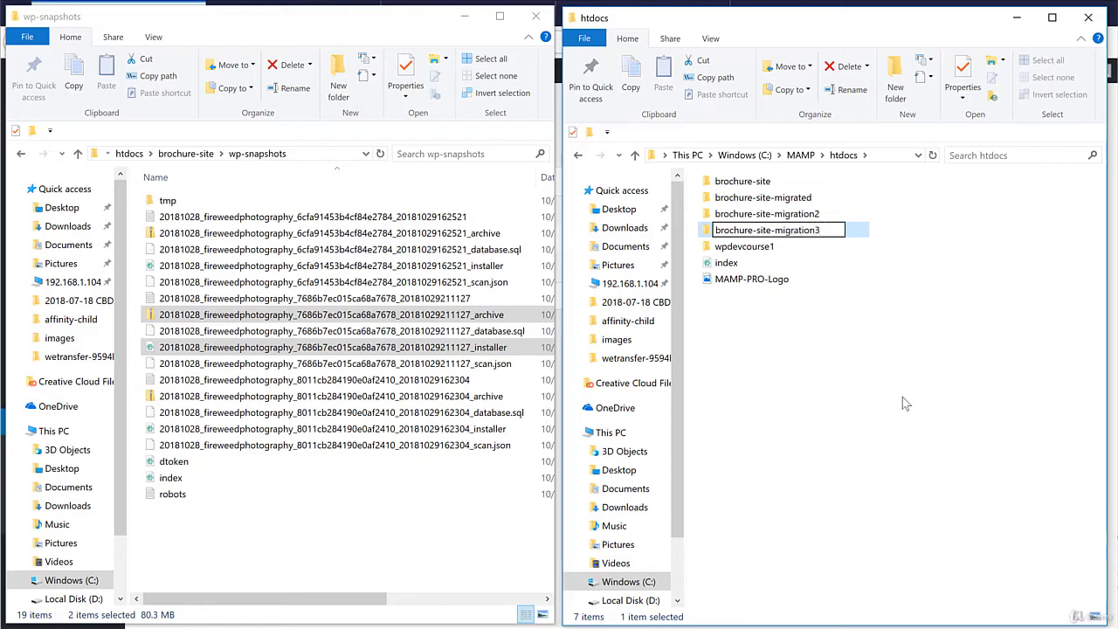
pyautogui.click(768, 282)
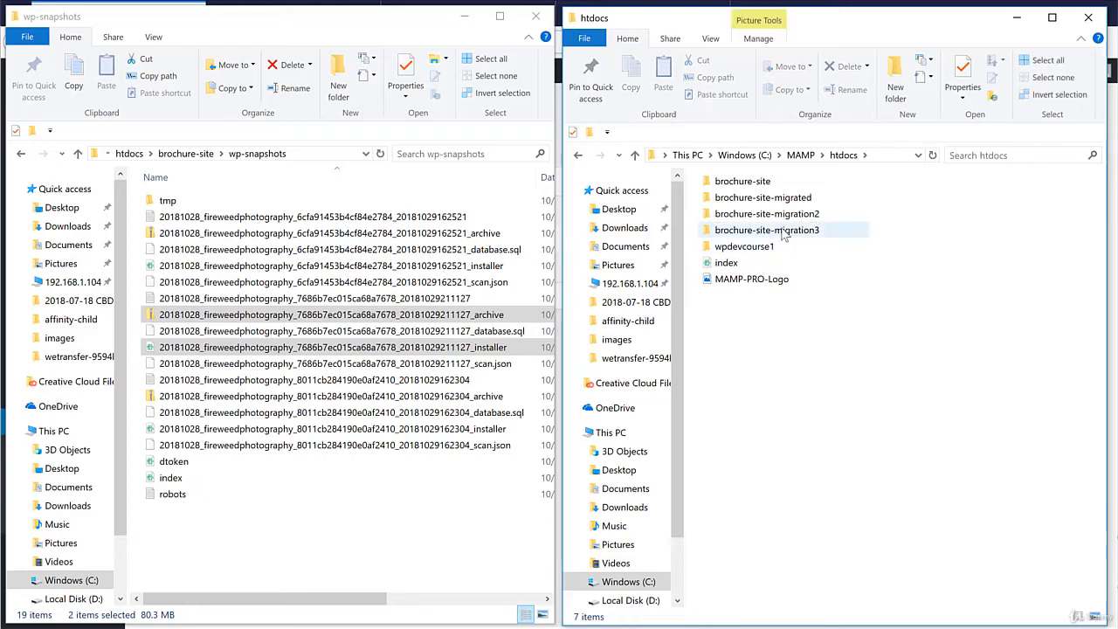
pyautogui.doubleClick(783, 232)
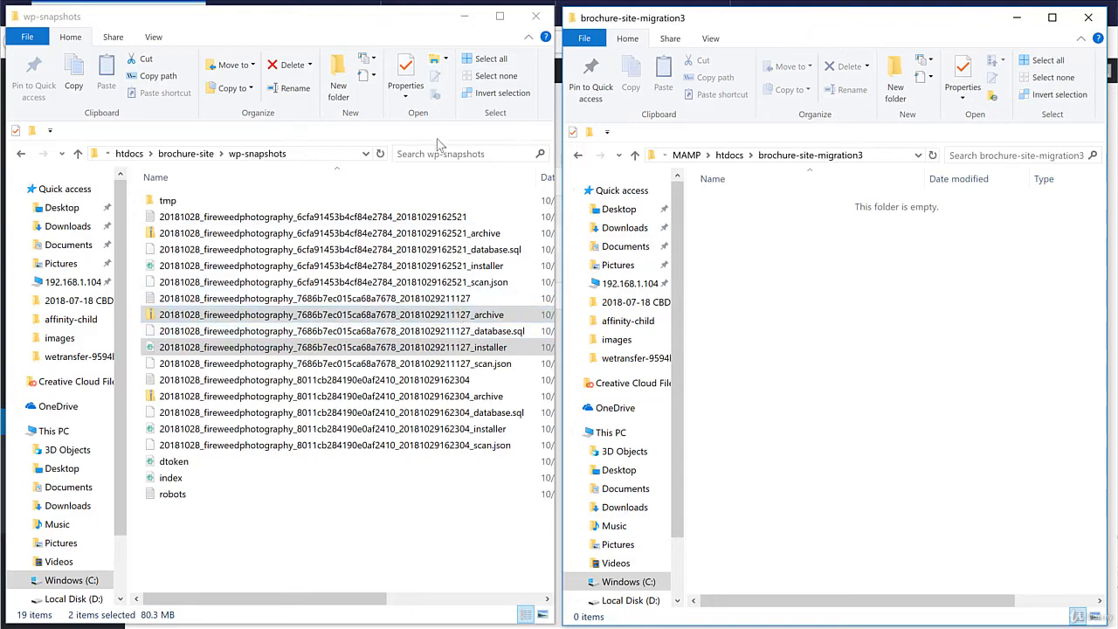
# Copy the snapshot's archive and installer into brochure-site-migration3 and rename the installer to installer.php.
pyautogui.click(408, 40)
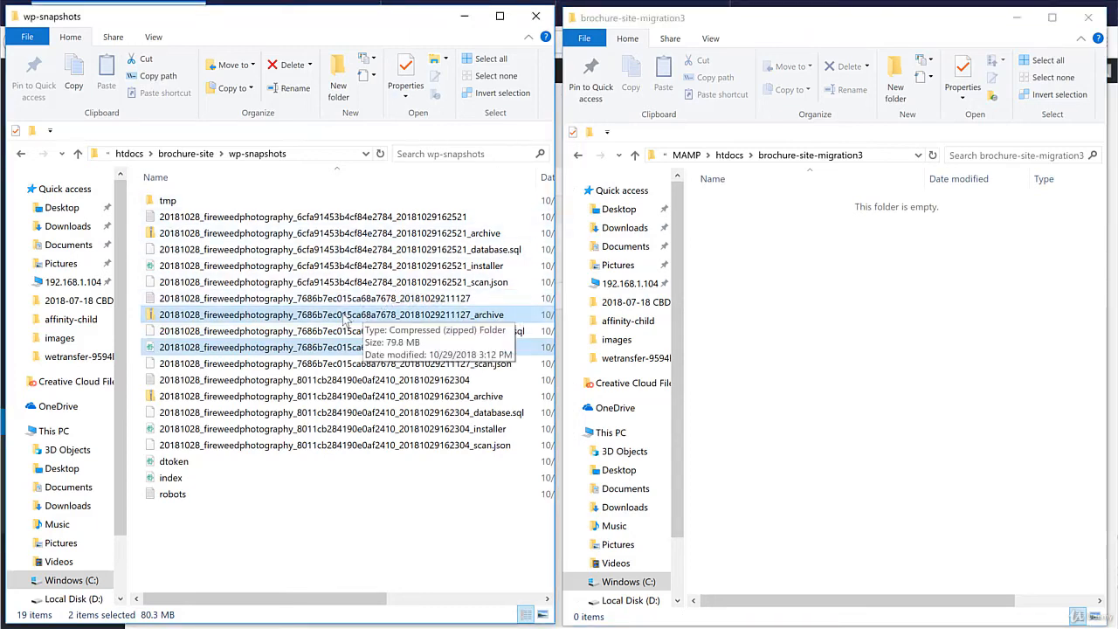
pyautogui.moveTo(344, 316); pyautogui.dragTo(880, 384)
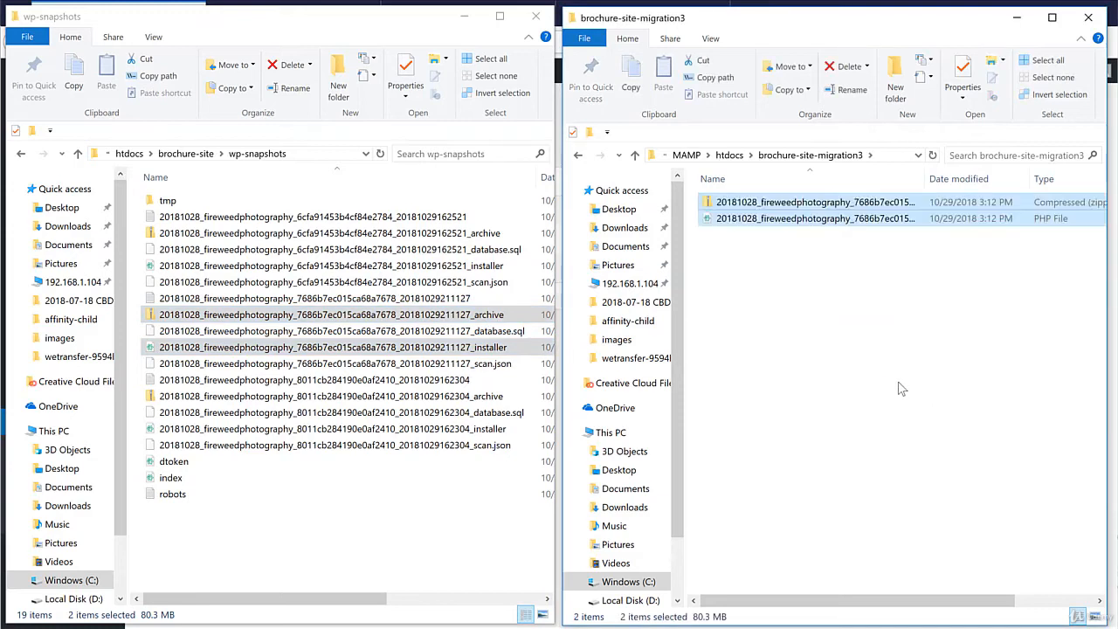
pyautogui.click(833, 220)
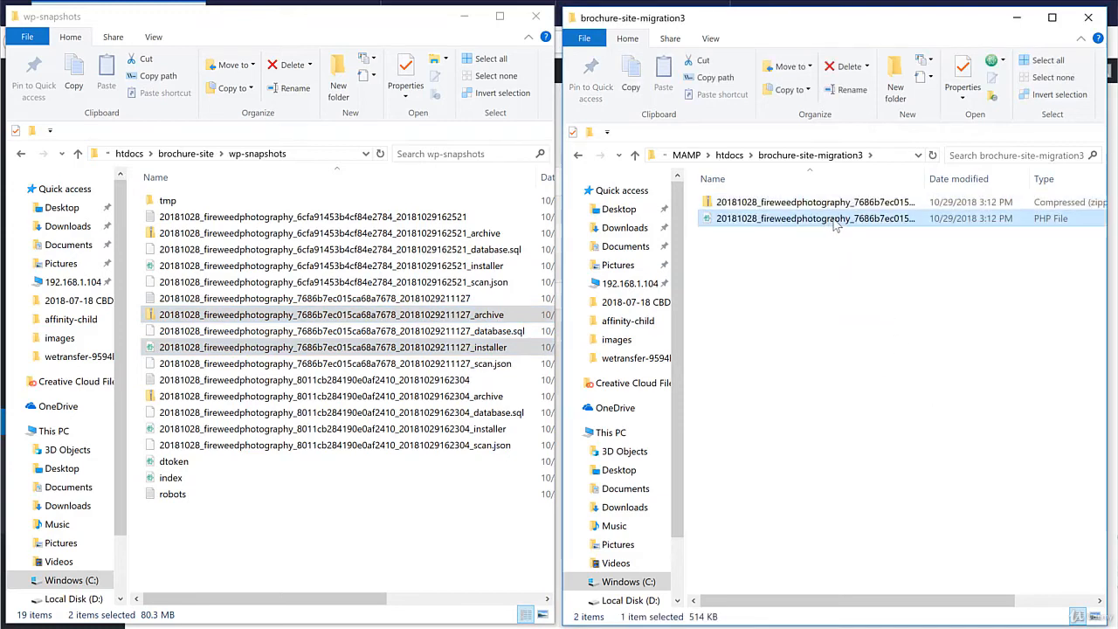
pyautogui.click(834, 219)
pyautogui.click(1032, 220)
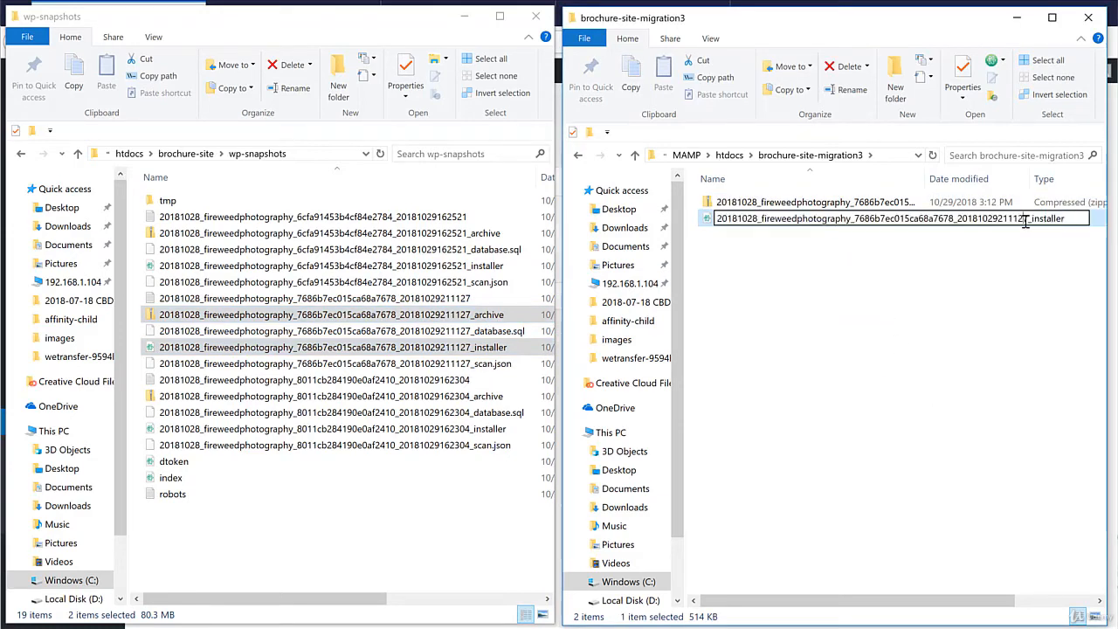
pyautogui.moveTo(1033, 219); pyautogui.dragTo(715, 219)
pyautogui.press('BackSpace')
pyautogui.click(815, 251)
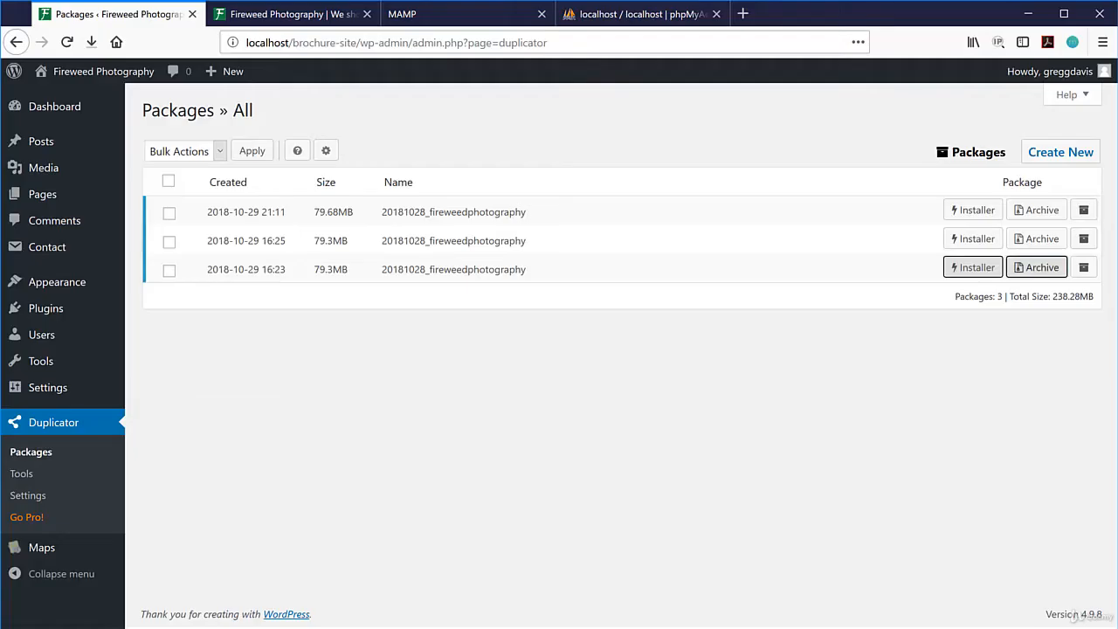
# In a new tab, load localhost/brochure-site-migration3/installer.php, adding the missing '-site' after the first 404.
pyautogui.click(742, 14)
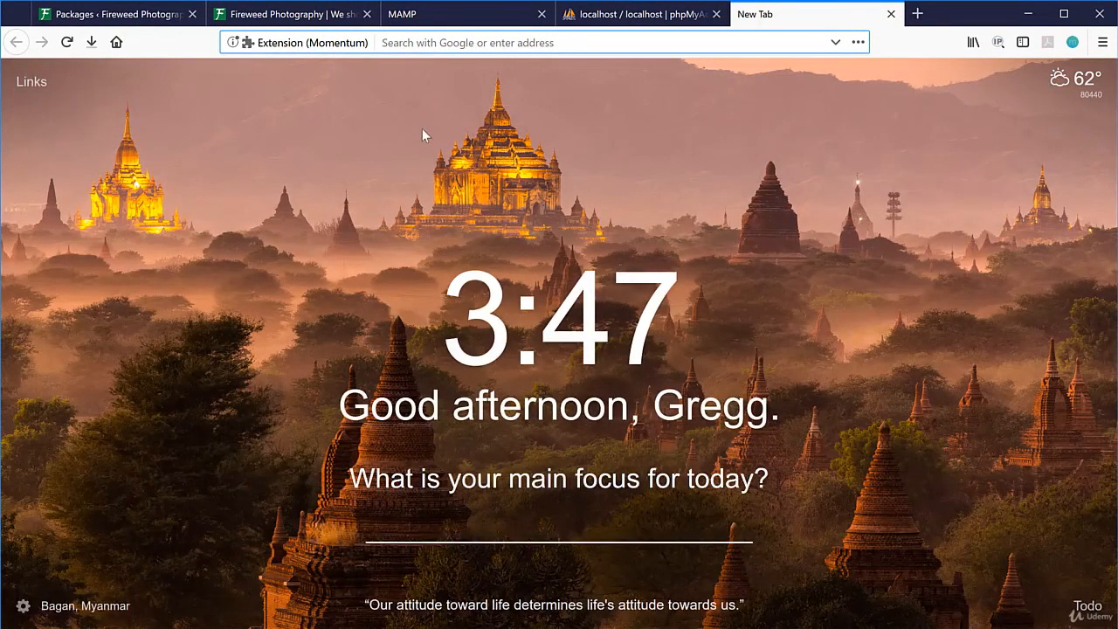
pyautogui.write('localhost')
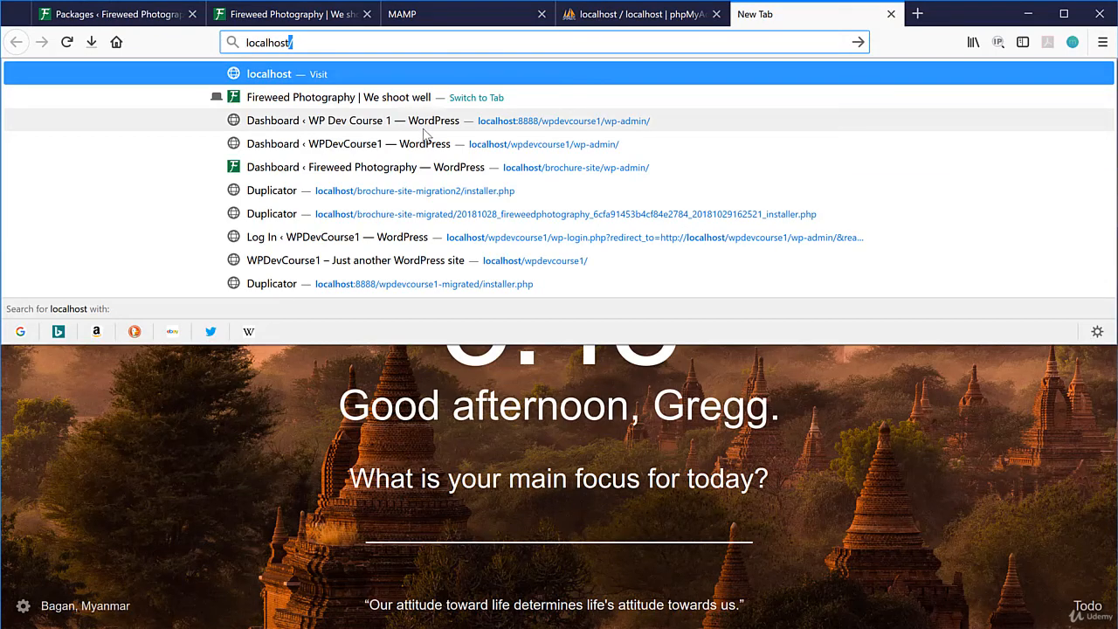
pyautogui.click(310, 41)
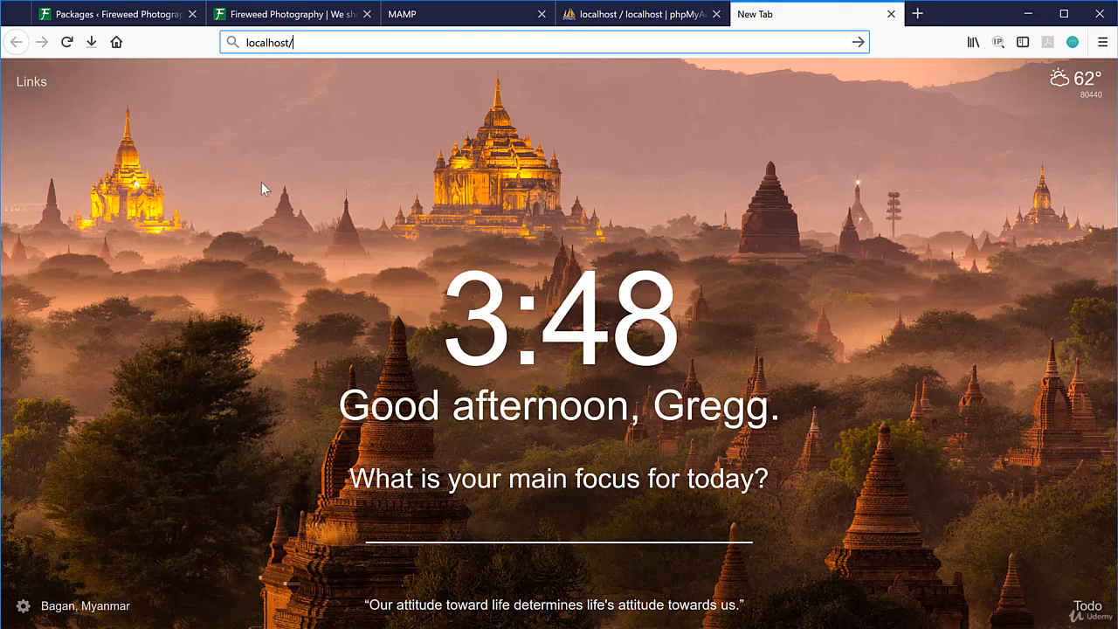
pyautogui.write('broch')
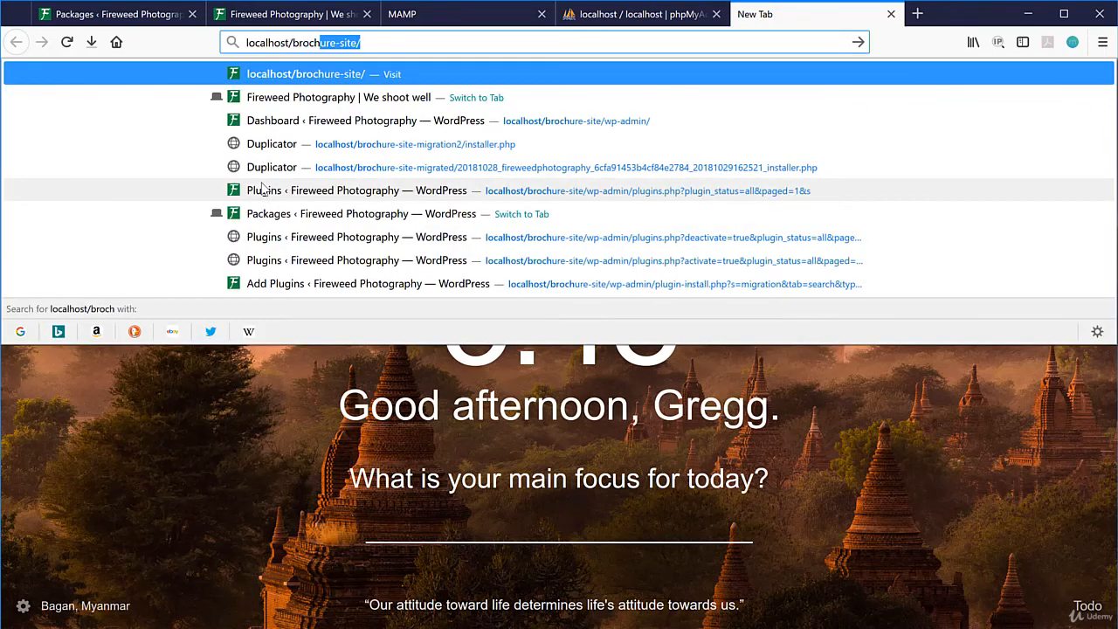
pyautogui.write('ure-migration3')
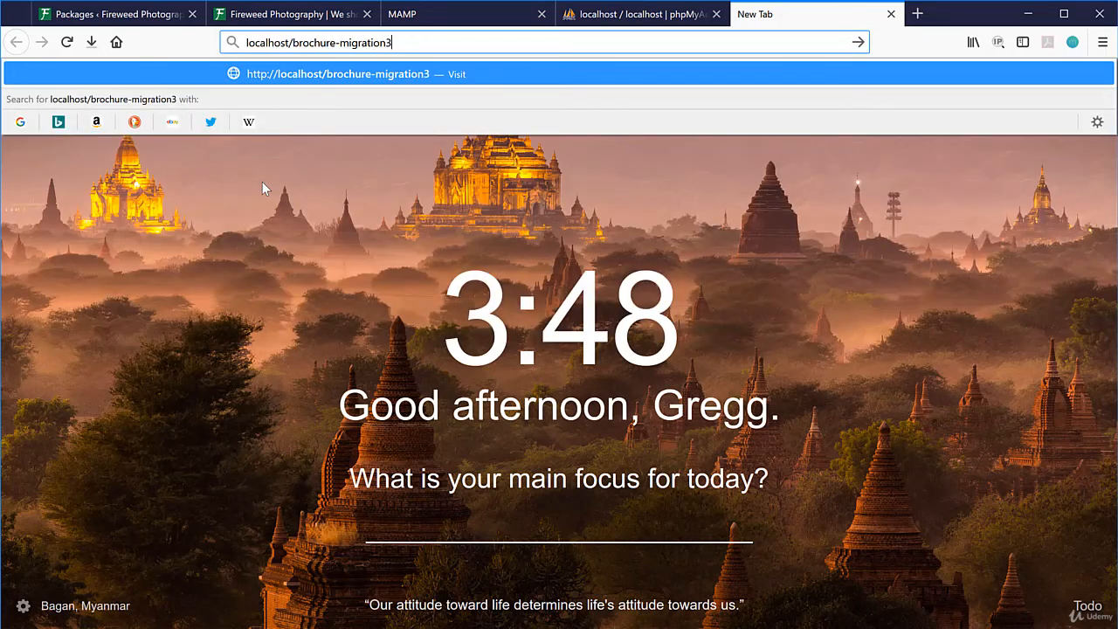
pyautogui.write('/install')
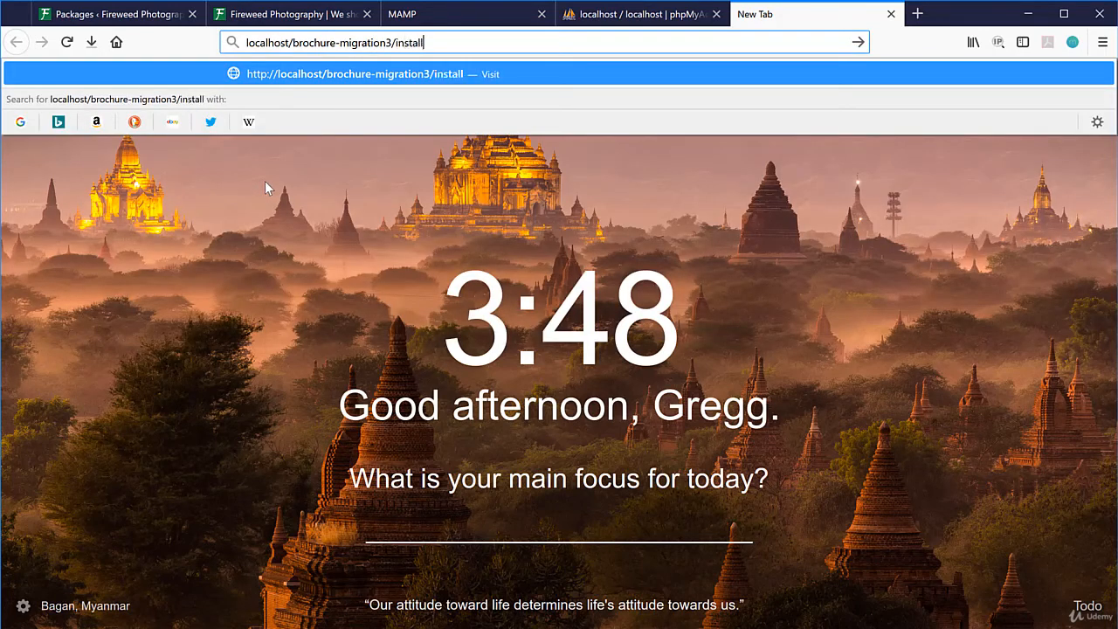
pyautogui.write('er.php')
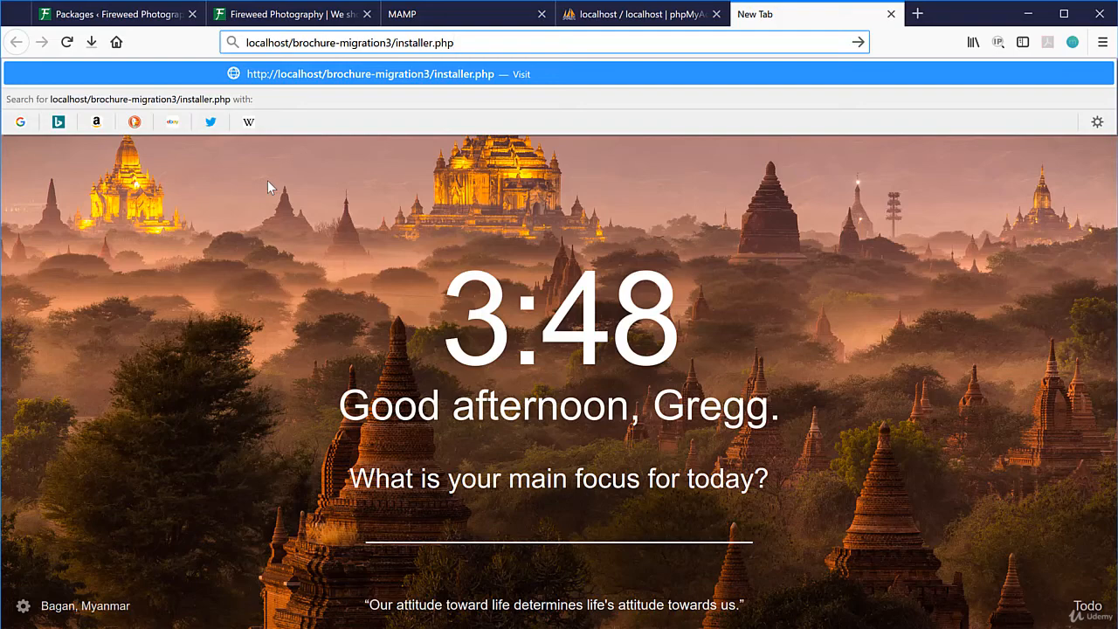
pyautogui.press('Return')
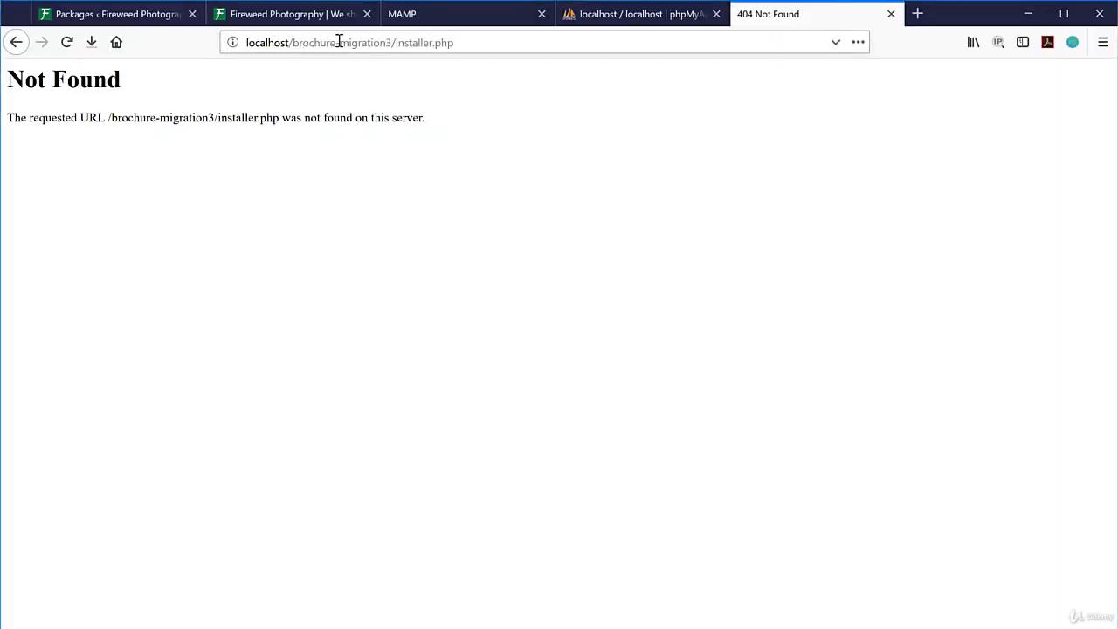
pyautogui.click(336, 42)
pyautogui.click(338, 44)
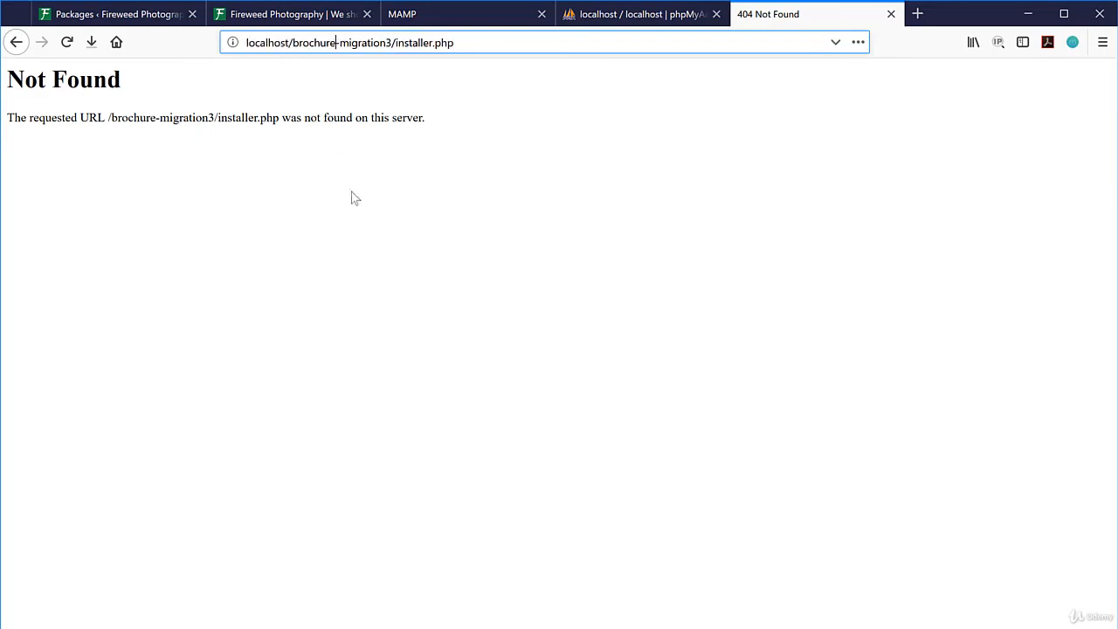
pyautogui.write('-site')
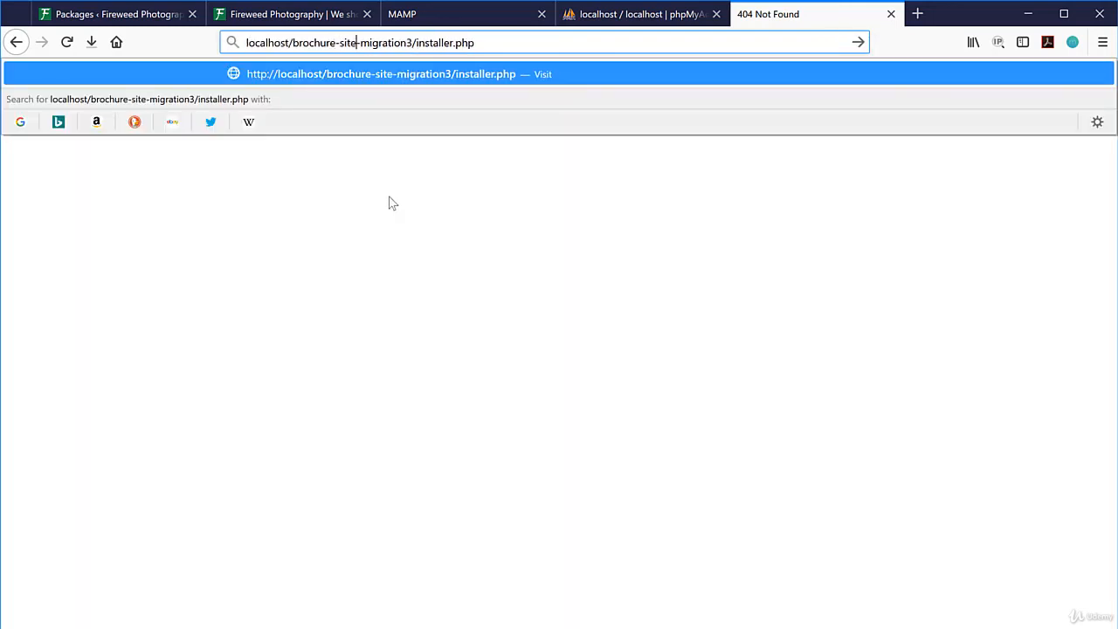
pyautogui.click(480, 43)
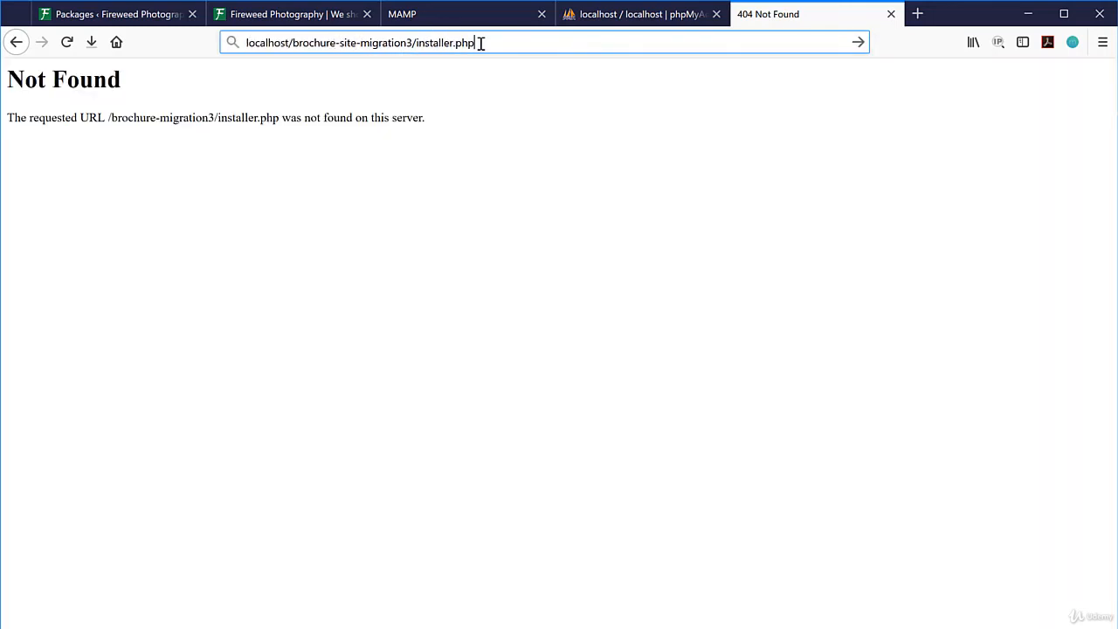
pyautogui.press('Return')
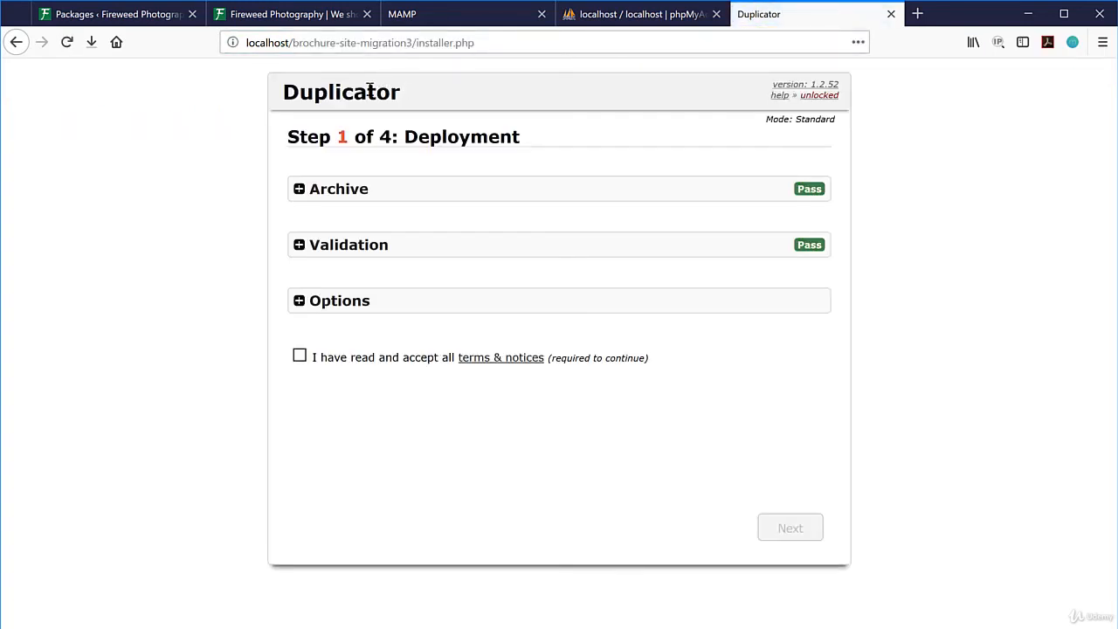
# Accept the terms, reach Step 2 Install Database leaving Action unchanged, then switch to phpMyAdmin's Databases page.
pyautogui.click(299, 356)
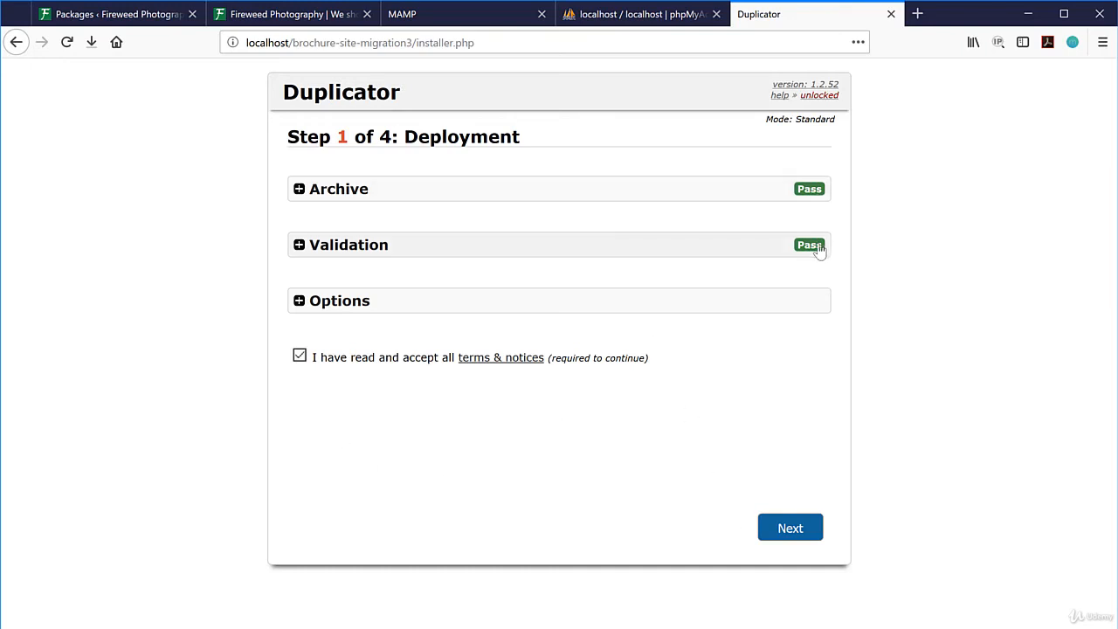
pyautogui.click(789, 528)
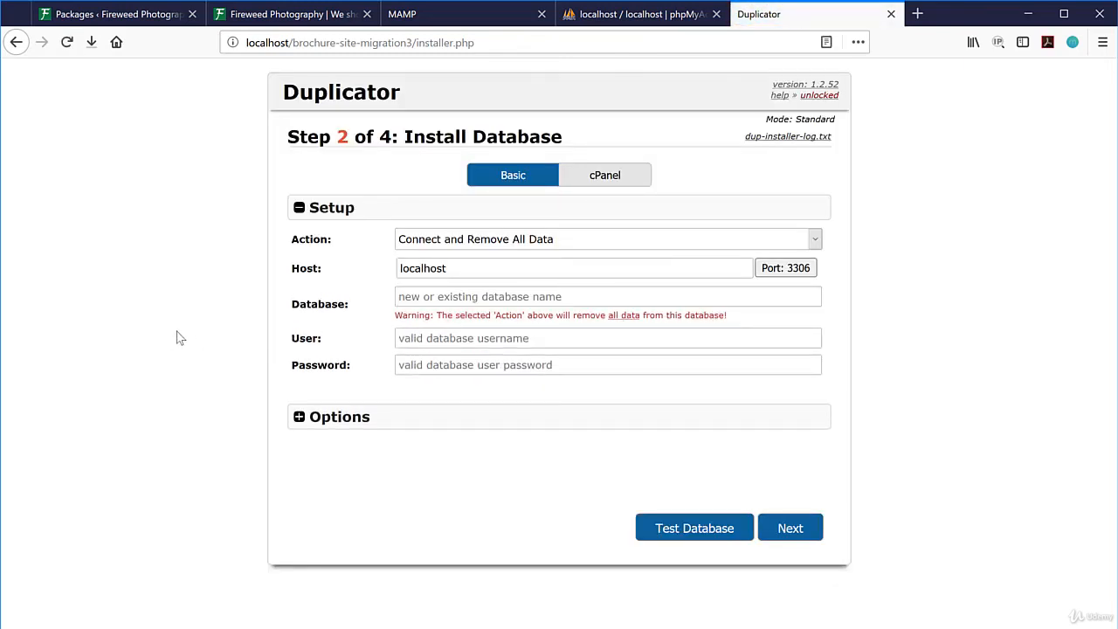
pyautogui.click(511, 241)
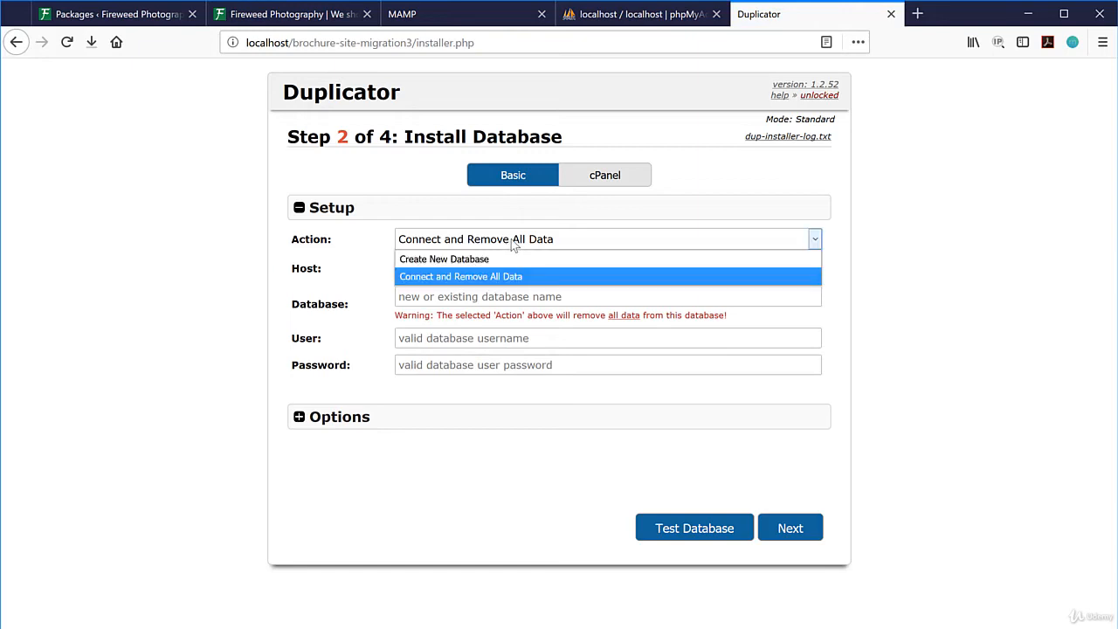
pyautogui.click(495, 243)
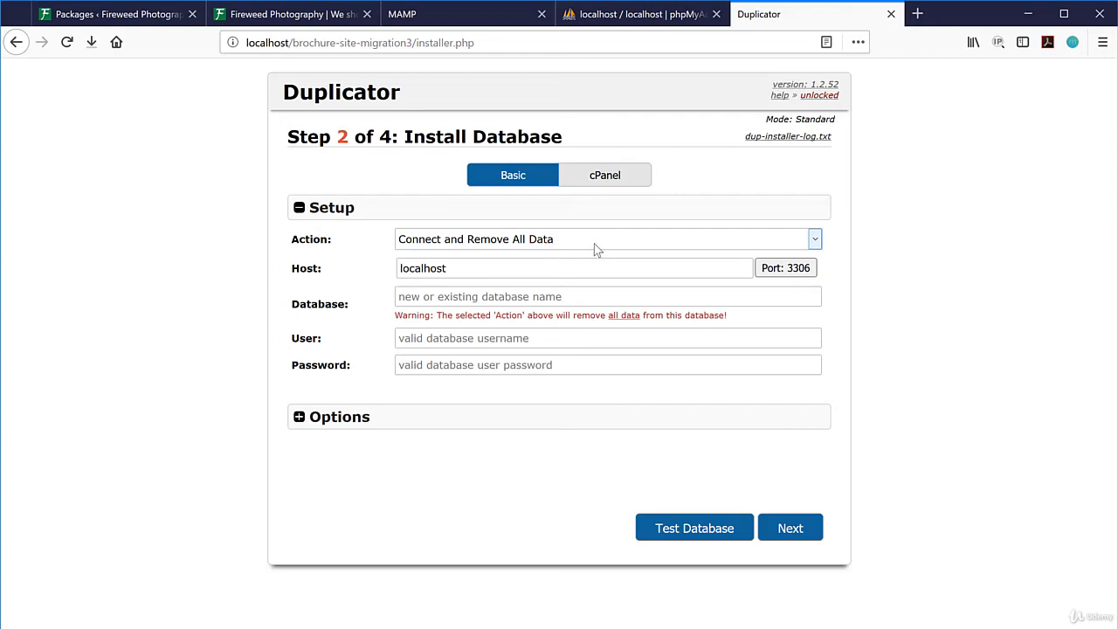
pyautogui.click(637, 18)
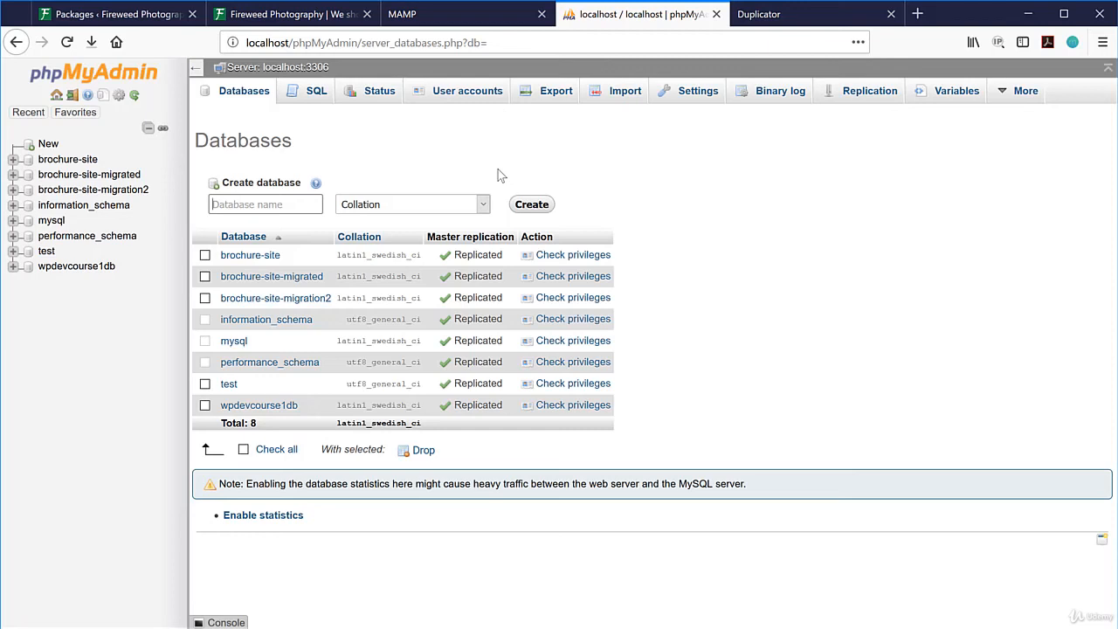
# Create the database brochure-site-migration3 in phpMyAdmin, then go back to the installer tab.
pyautogui.write('brochur')
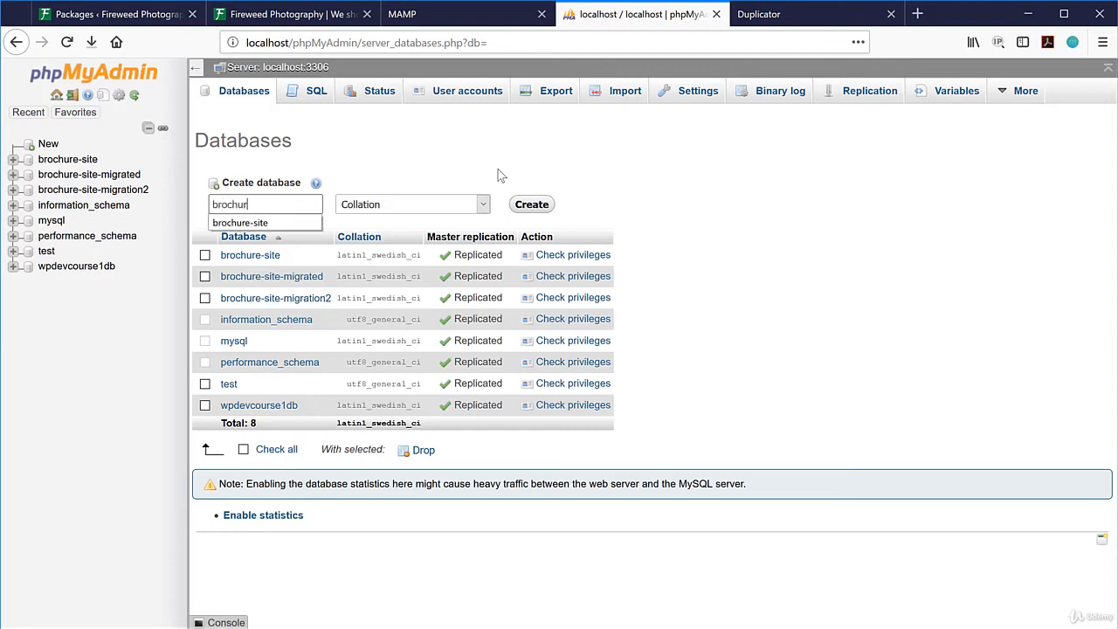
pyautogui.write('e-site-')
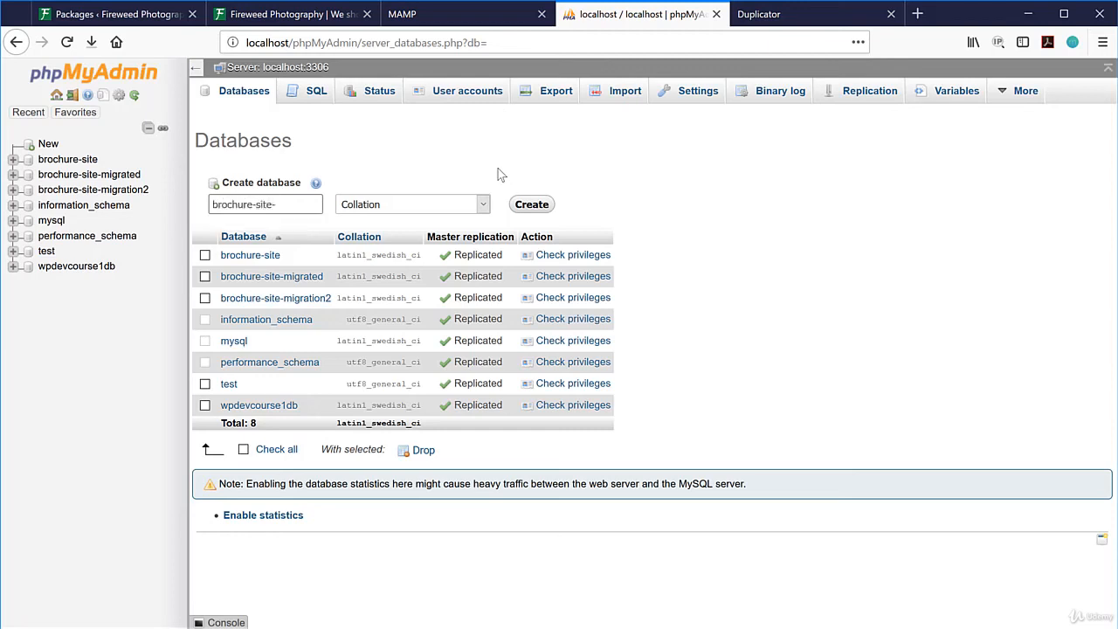
pyautogui.write('migration3')
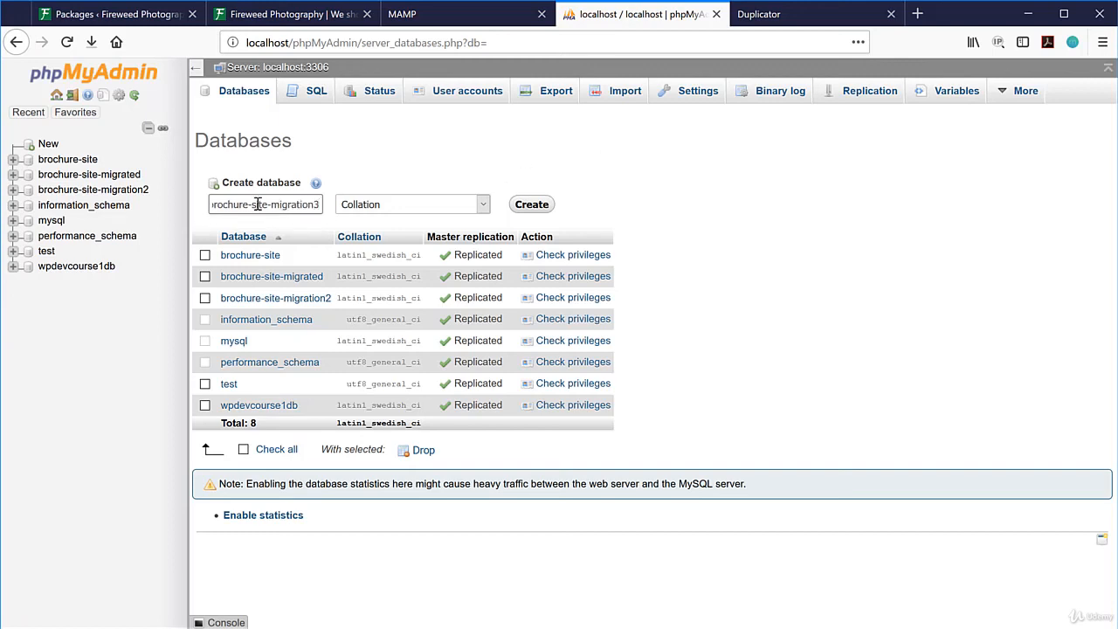
pyautogui.click(531, 204)
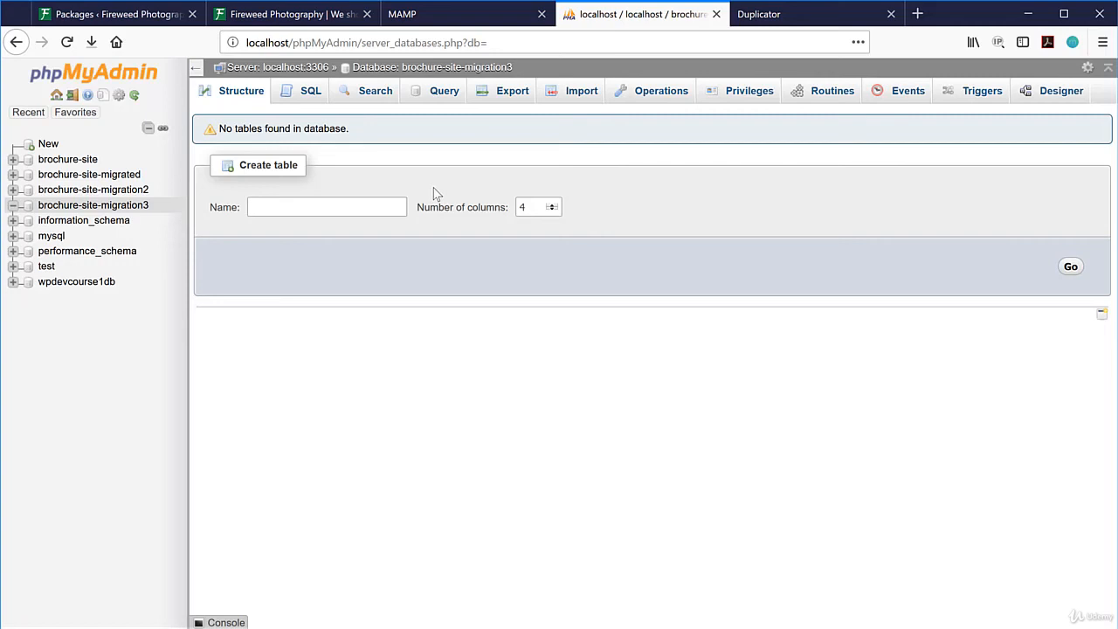
pyautogui.click(758, 15)
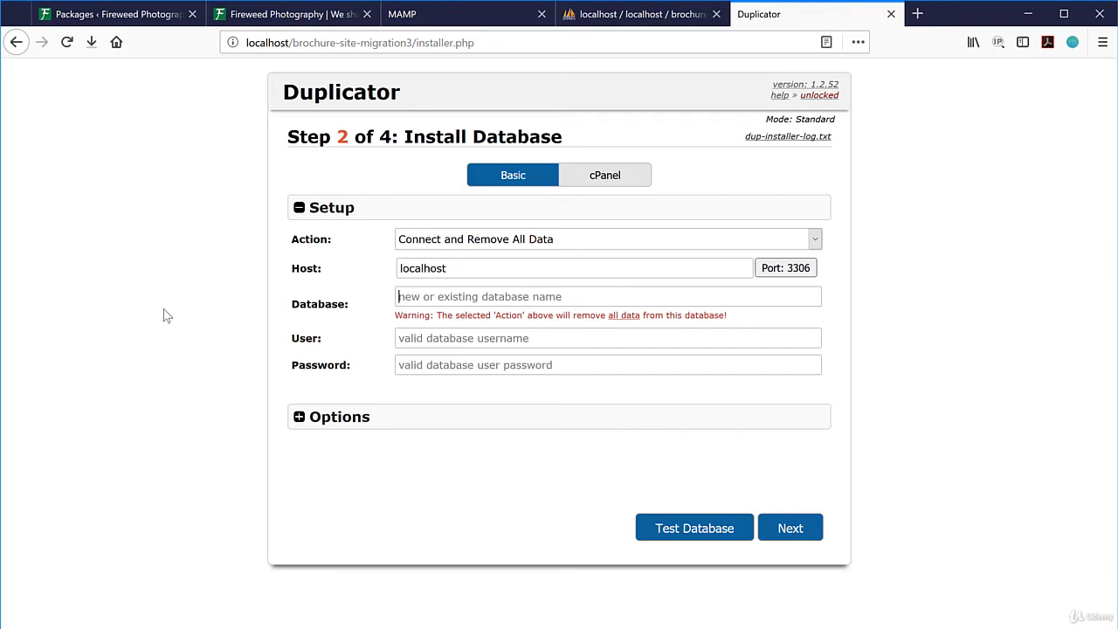
# Install into database brochure-site-migration3 with user root and the local password, confirming the run.
pyautogui.write('brochure-si')
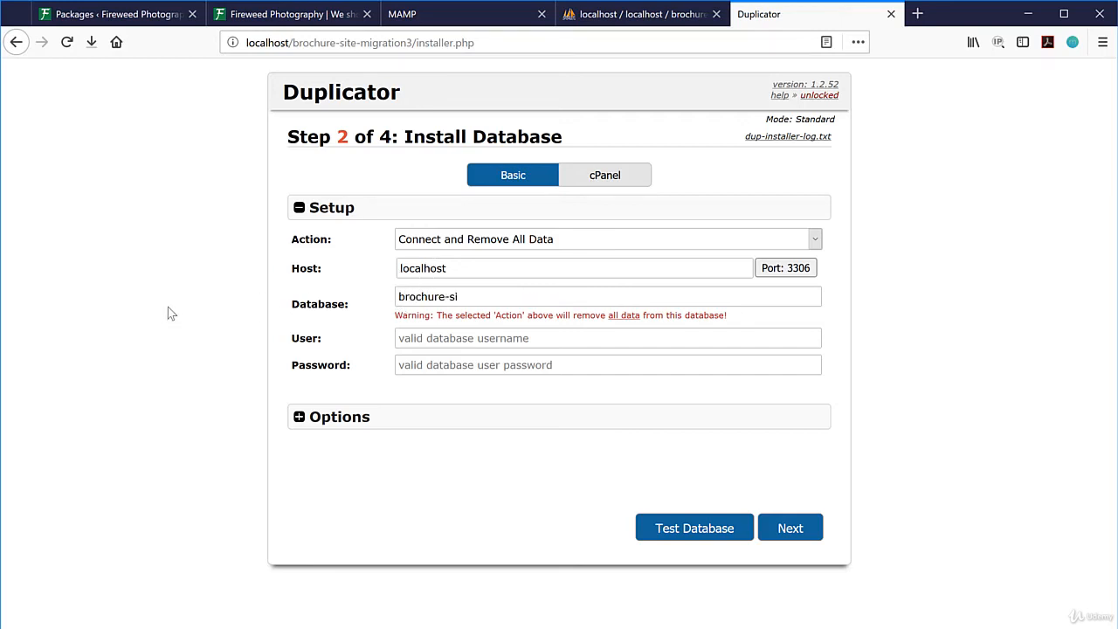
pyautogui.write('te-migration3')
pyautogui.click(461, 342)
pyautogui.write('ro')
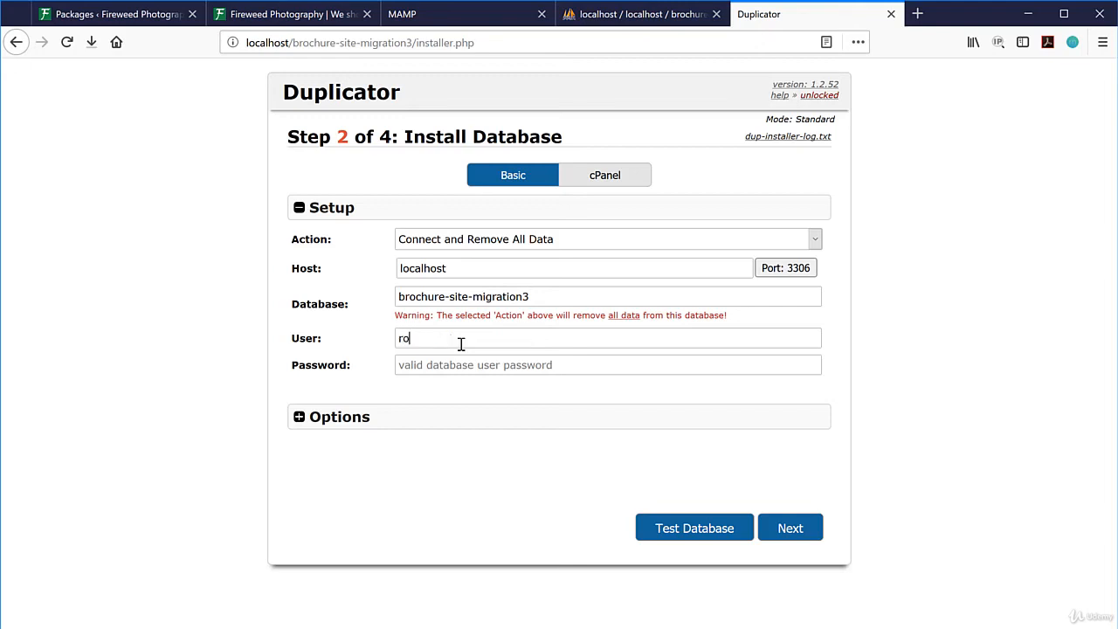
pyautogui.write('ot')
pyautogui.click(454, 364)
pyautogui.write('roo')
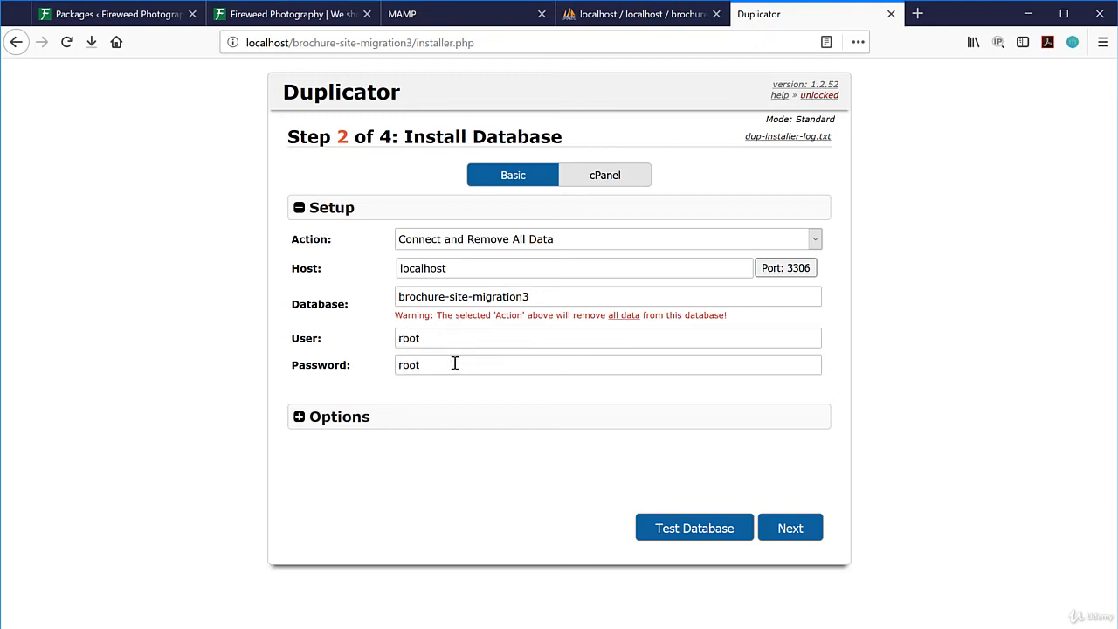
pyautogui.click(791, 528)
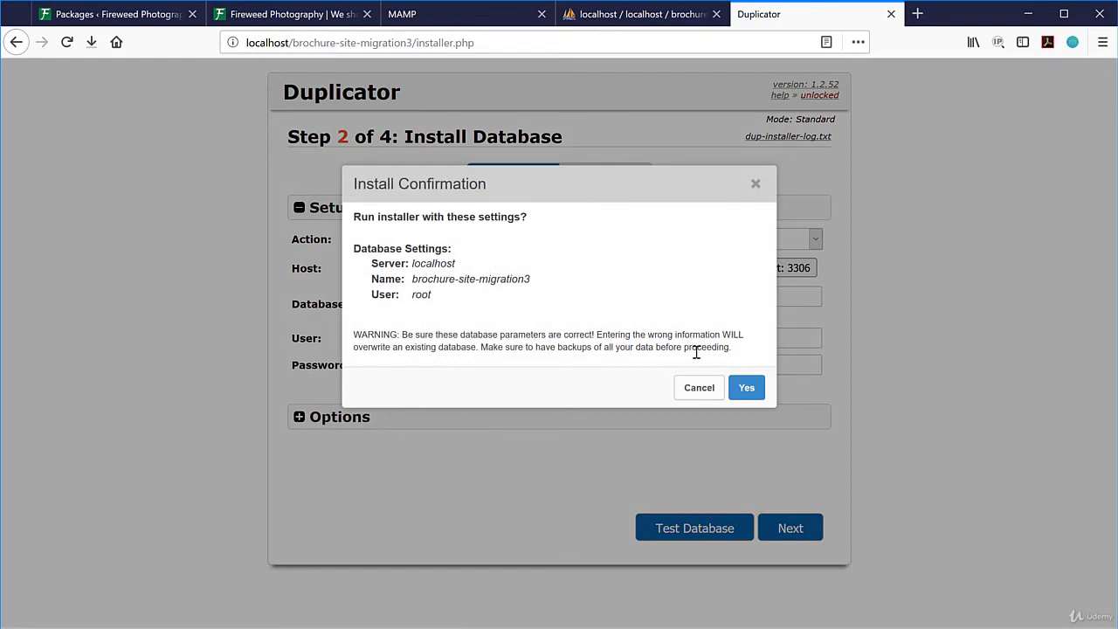
pyautogui.click(746, 387)
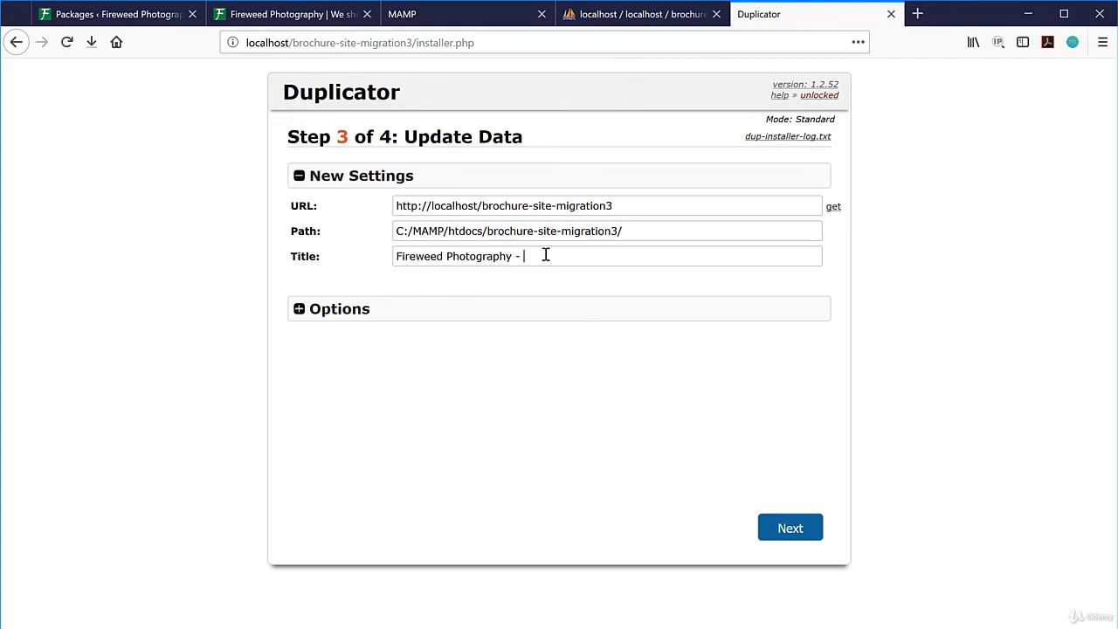
# Retitle the site 'Fireweed Photography - created database', finish the update, and choose Admin Login.
pyautogui.write('create databse')
pyautogui.write('e')
pyautogui.click(557, 262)
pyautogui.write('d')
pyautogui.click(790, 528)
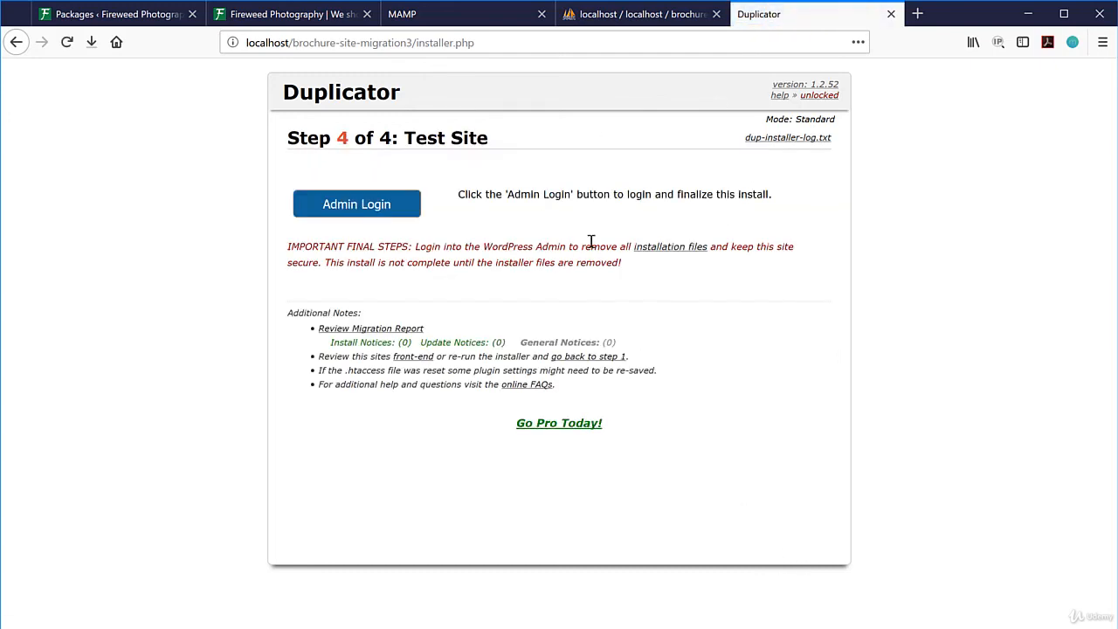
pyautogui.click(351, 206)
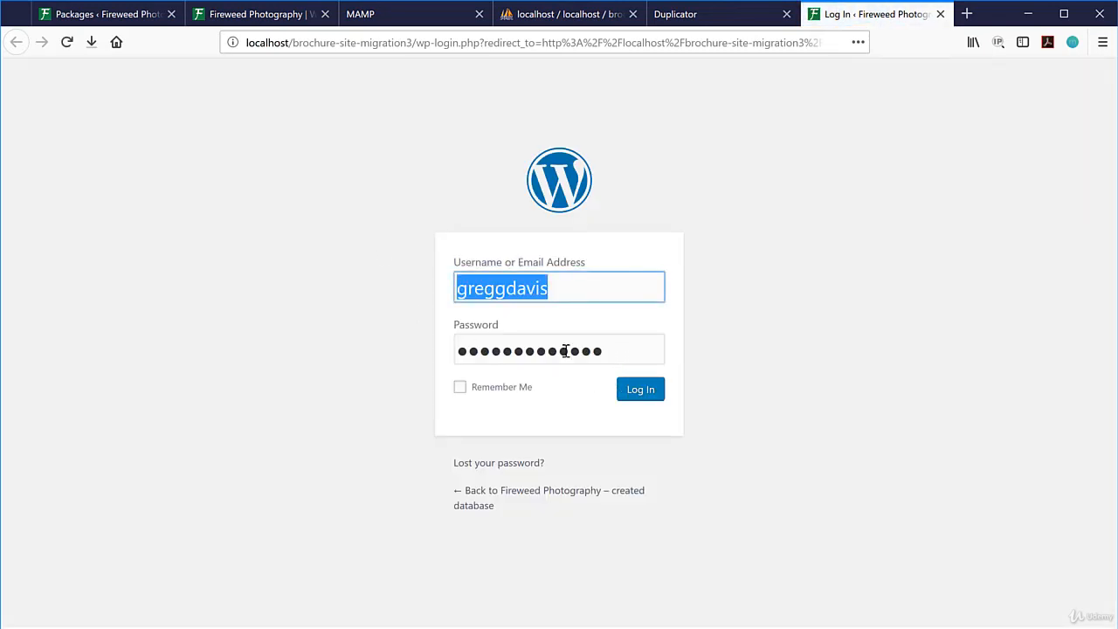
# Log in to the migrated site's admin with the account password, declining to save the login.
pyautogui.press('Tab')
pyautogui.write('•••••••••••••')
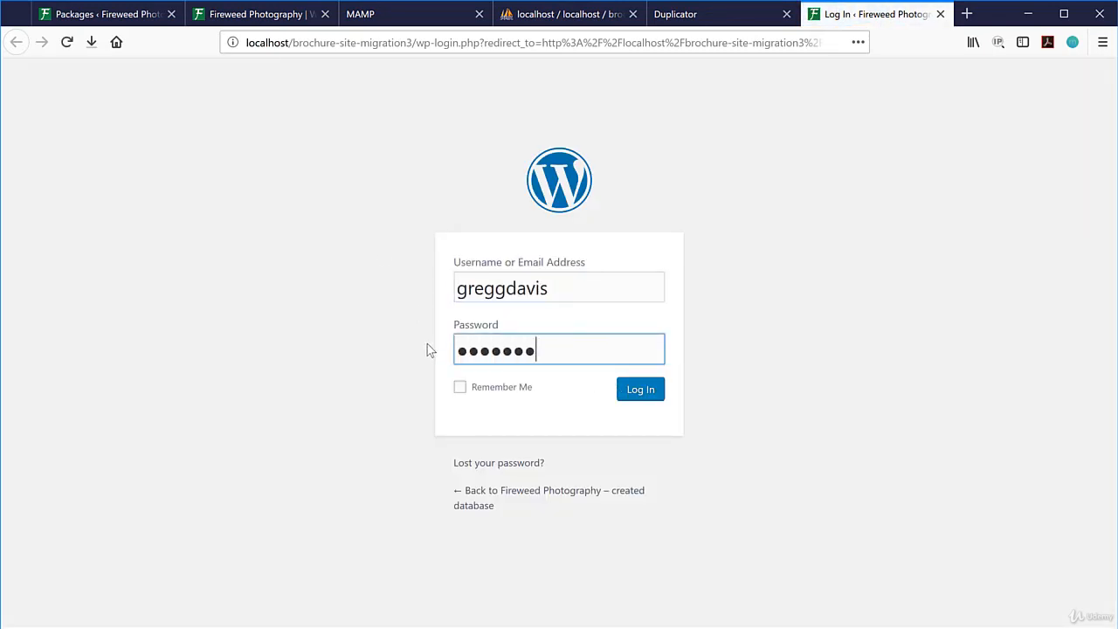
pyautogui.press('Return')
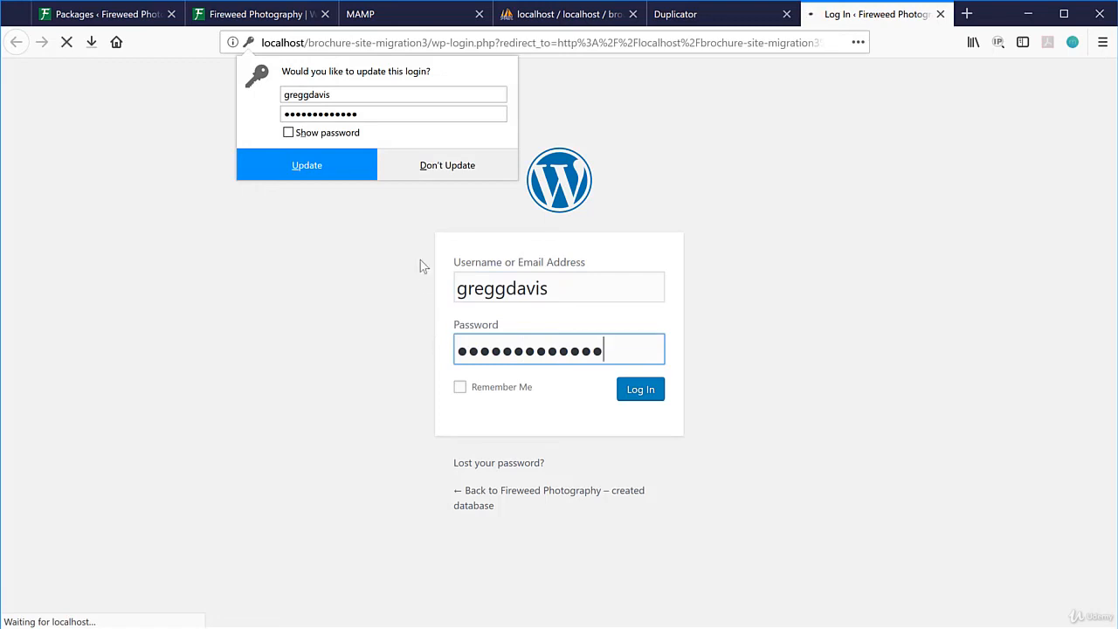
pyautogui.click(416, 176)
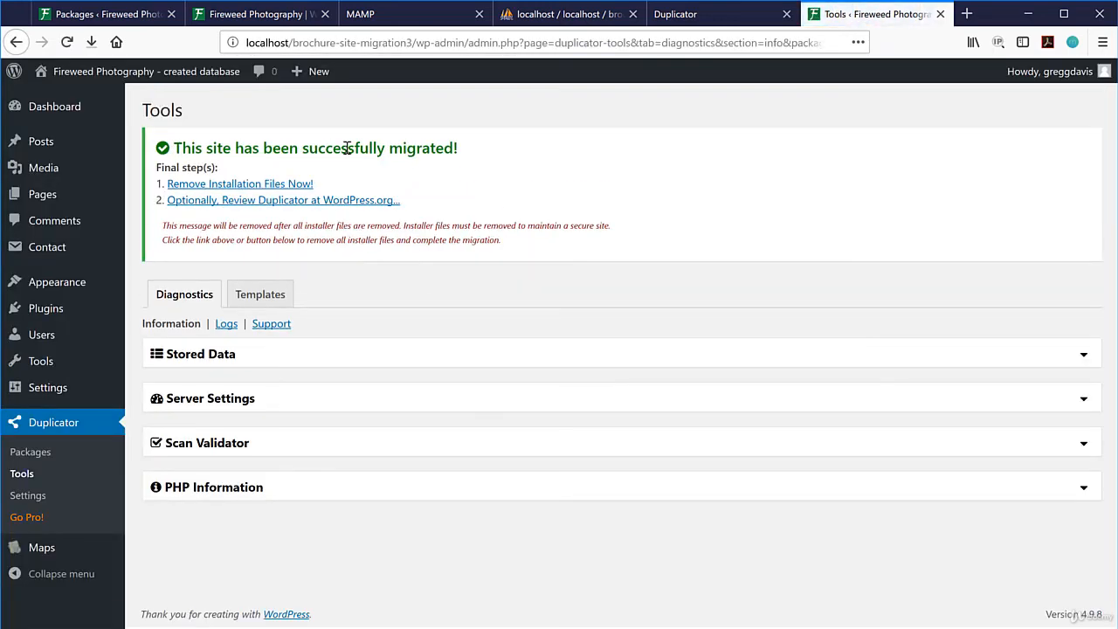
# Remove the Duplicator installation files and go to Dashboard > Home.
pyautogui.click(243, 184)
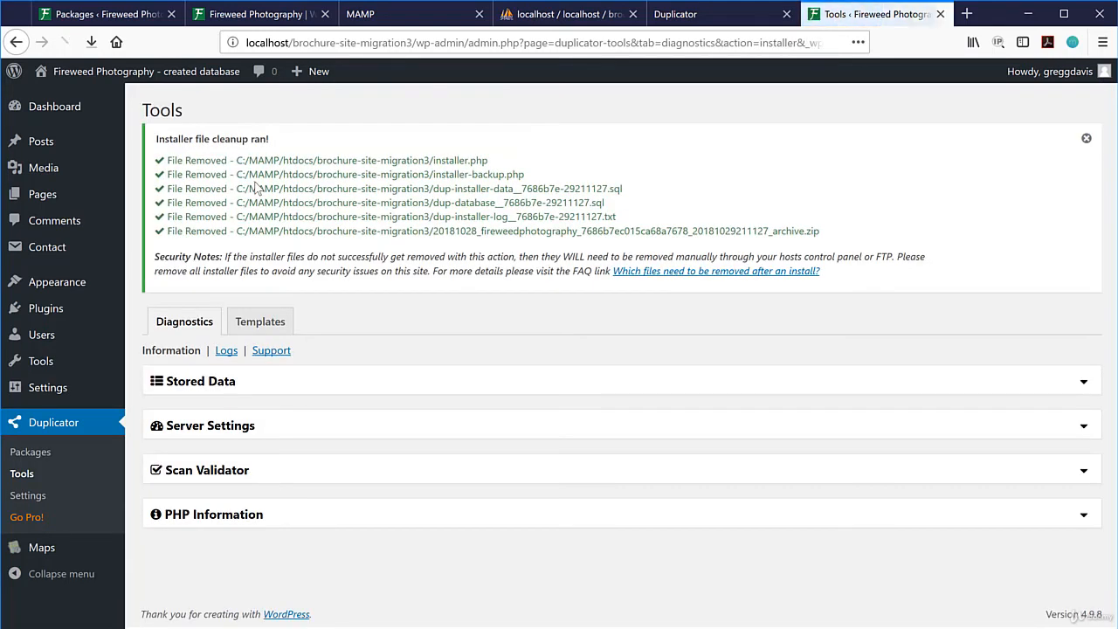
pyautogui.moveTo(81, 113)
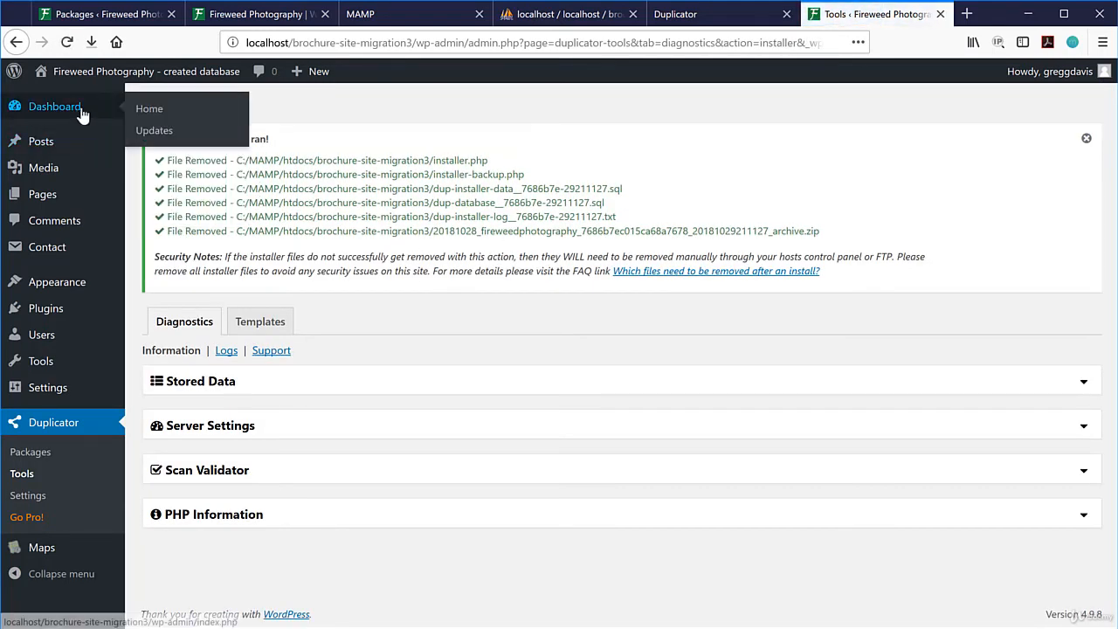
pyautogui.click(142, 110)
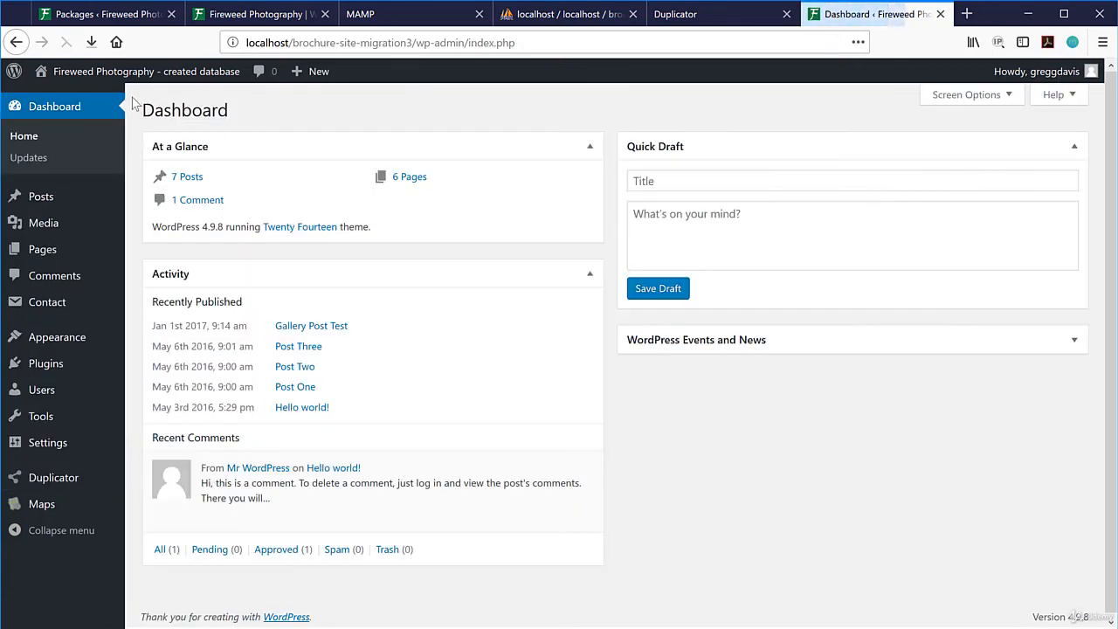
# Open the Visit Site link in a new tab.
pyautogui.moveTo(87, 72)
pyautogui.rightClick(63, 104)
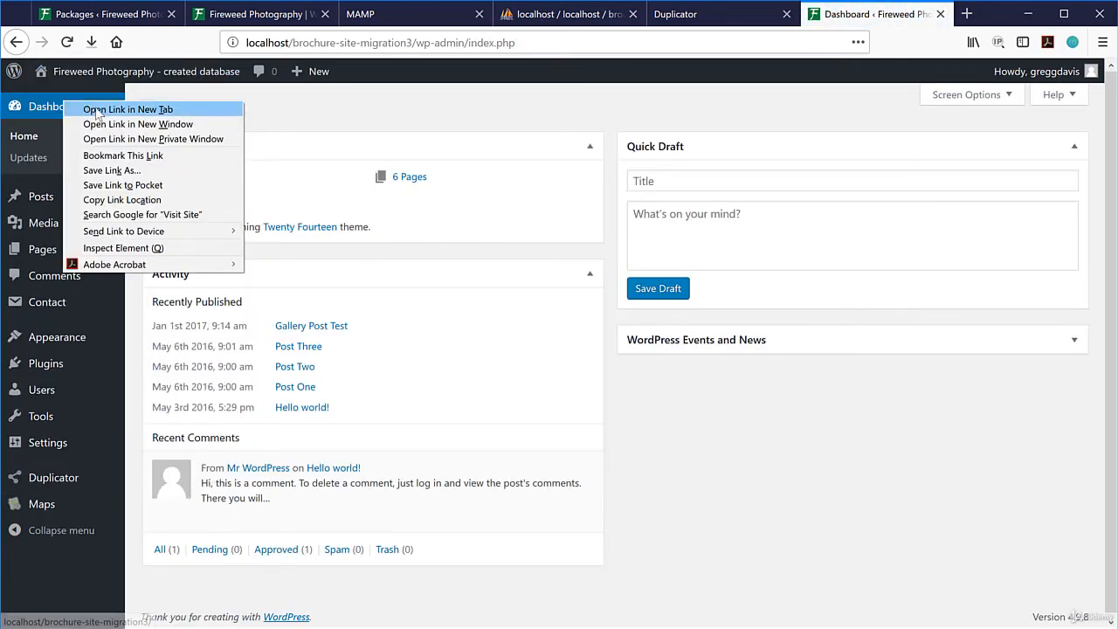
pyautogui.click(96, 107)
# View the migrated site's front page in the new tab.
pyautogui.click(886, 16)
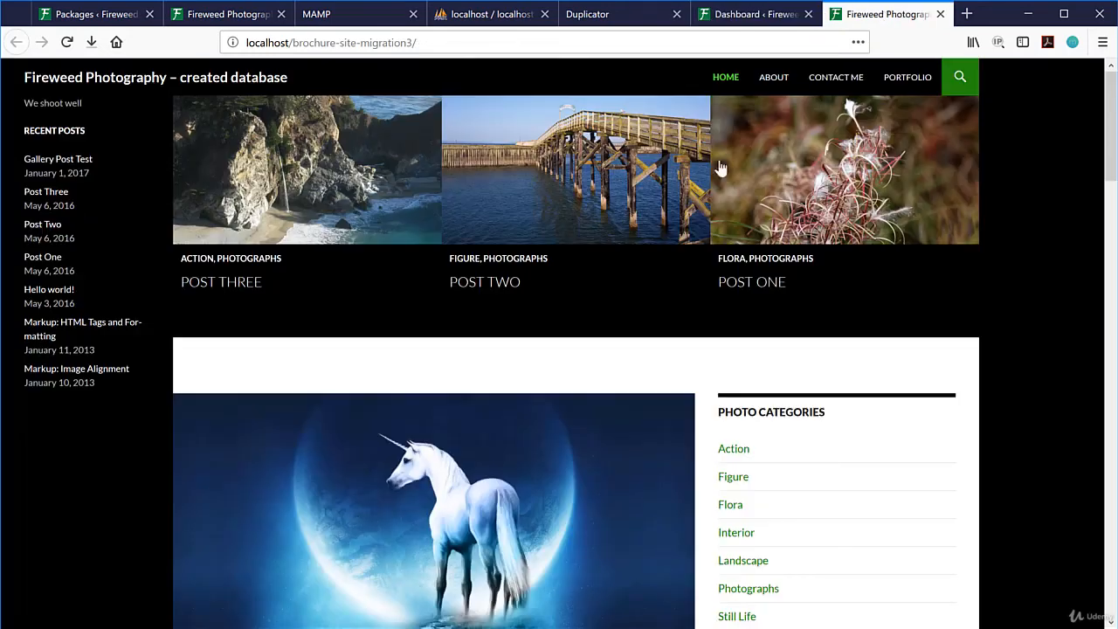
pyautogui.scroll(-4, 474, 220)
pyautogui.scroll(2, 478, 227)
pyautogui.scroll(3, 477, 227)
# Refresh phpMyAdmin and confirm brochure-site-migration3 now contains tables.
pyautogui.click(479, 15)
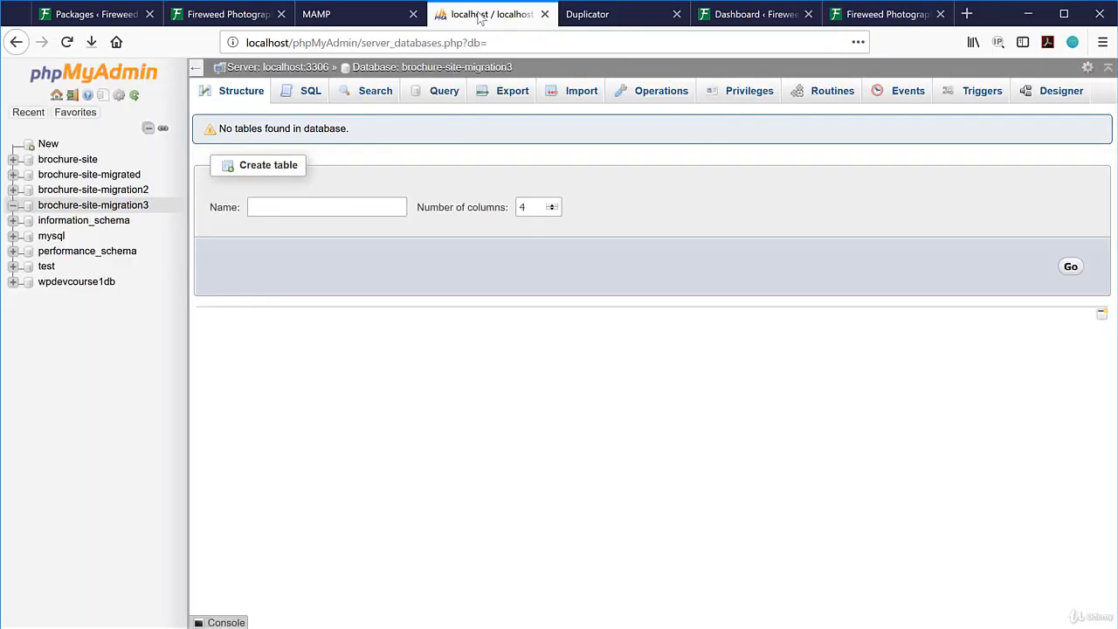
pyautogui.click(66, 43)
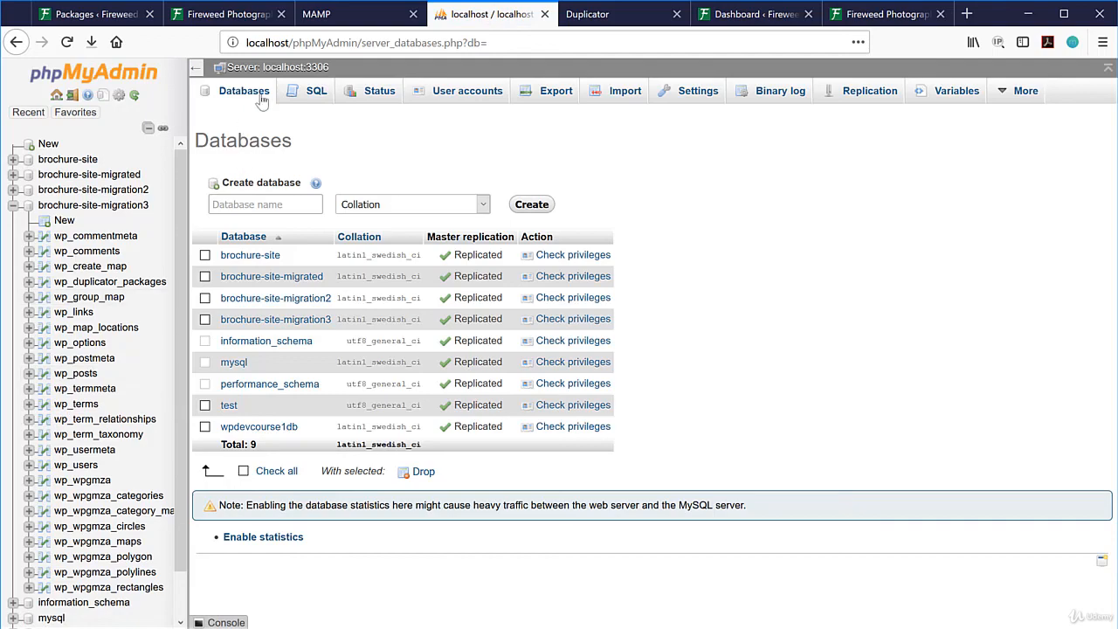
pyautogui.click(65, 206)
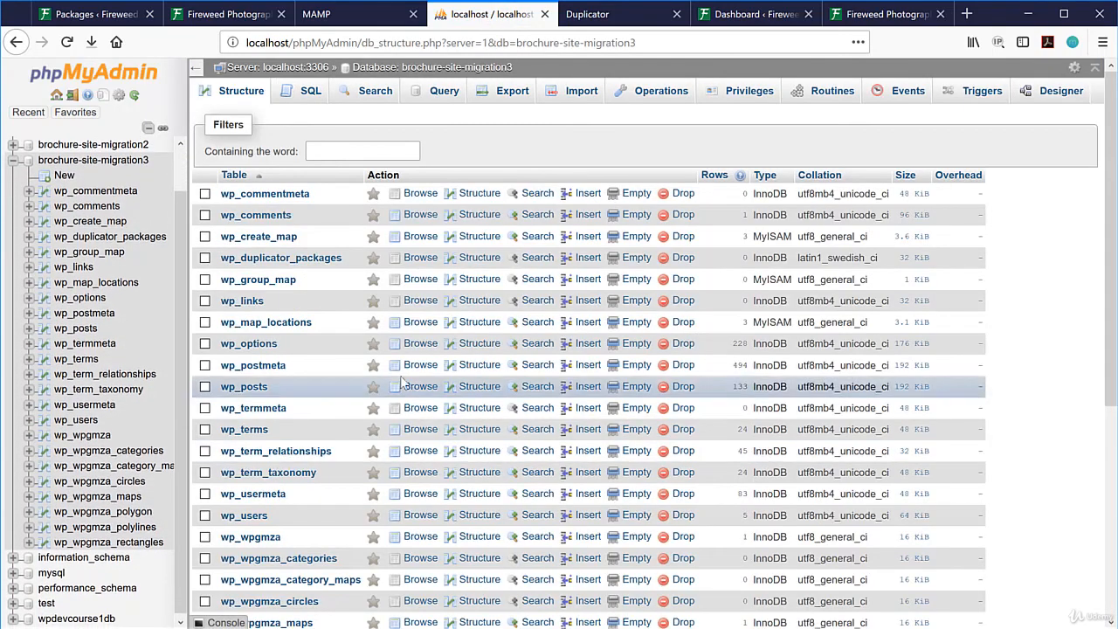
pyautogui.scroll(-5, 402, 382)
pyautogui.scroll(5, 350, 280)
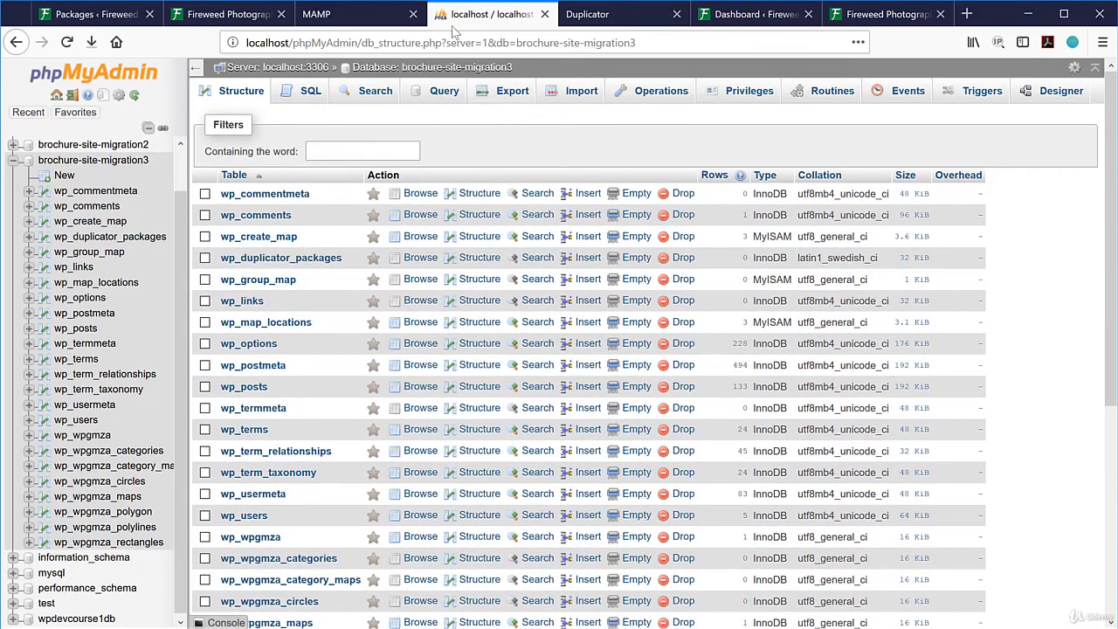
# Compare the migrated site against the reloaded original brochure-site, ending on the migrated home page.
pyautogui.click(908, 19)
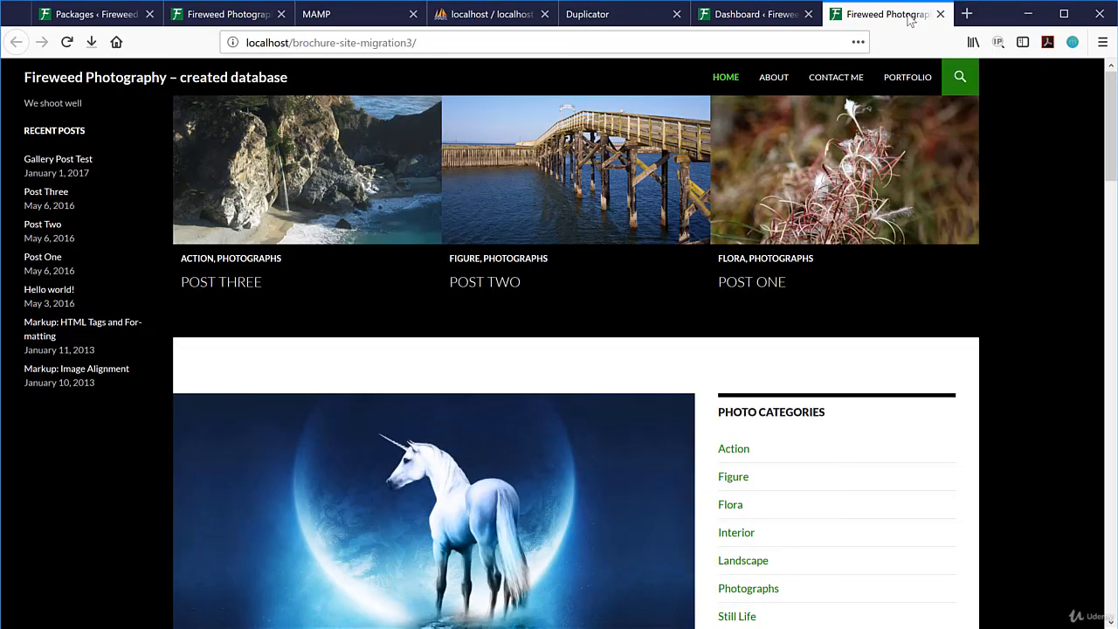
pyautogui.click(228, 14)
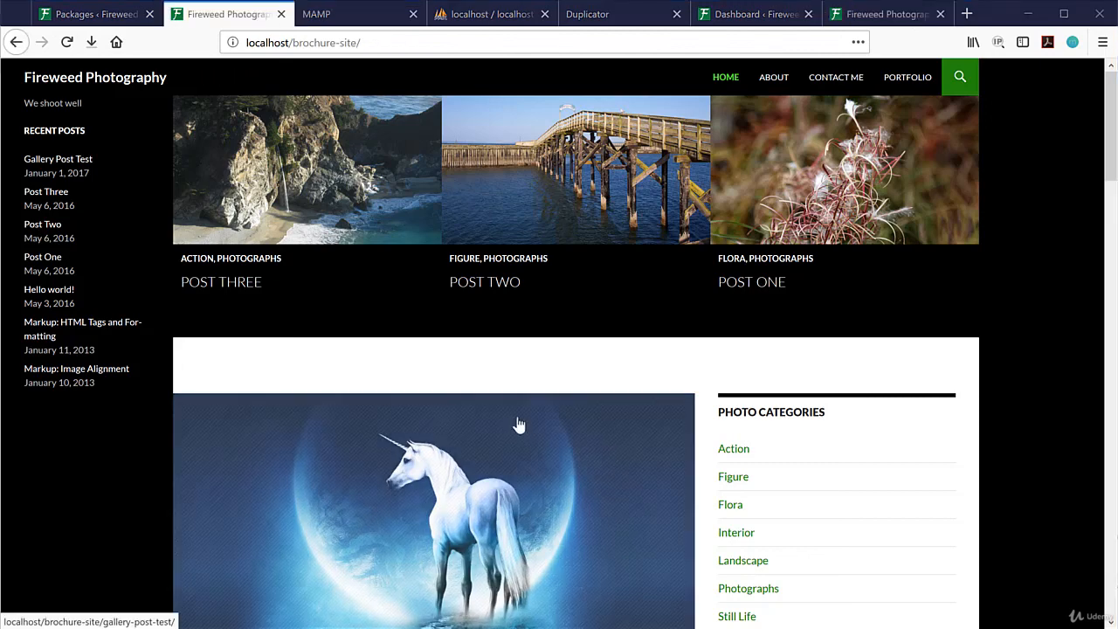
pyautogui.click(365, 42)
pyautogui.press('Return')
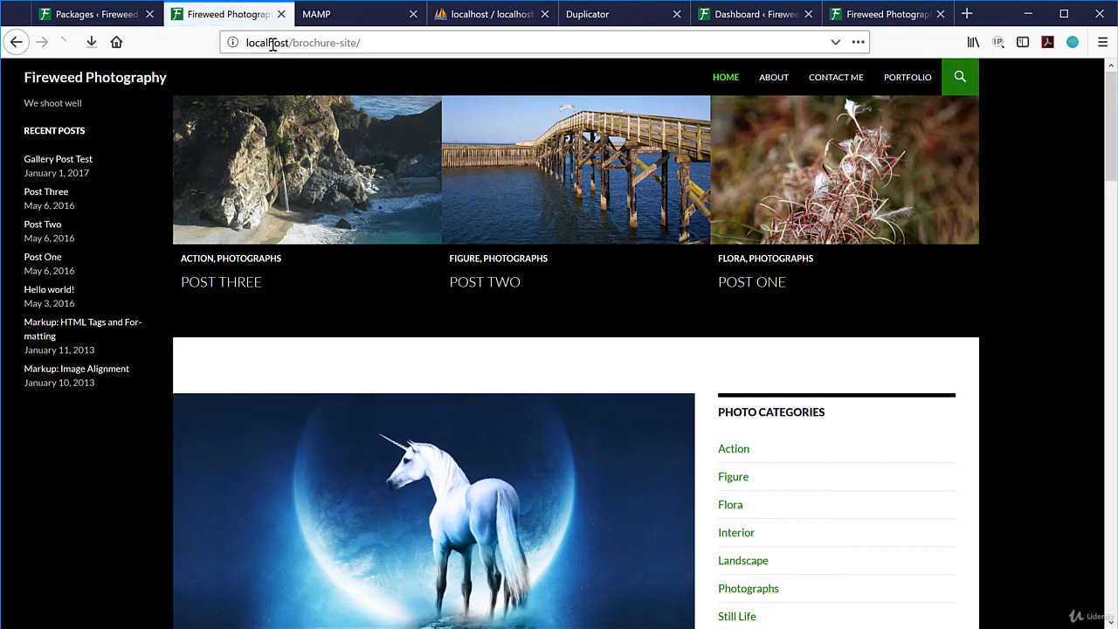
pyautogui.click(596, 10)
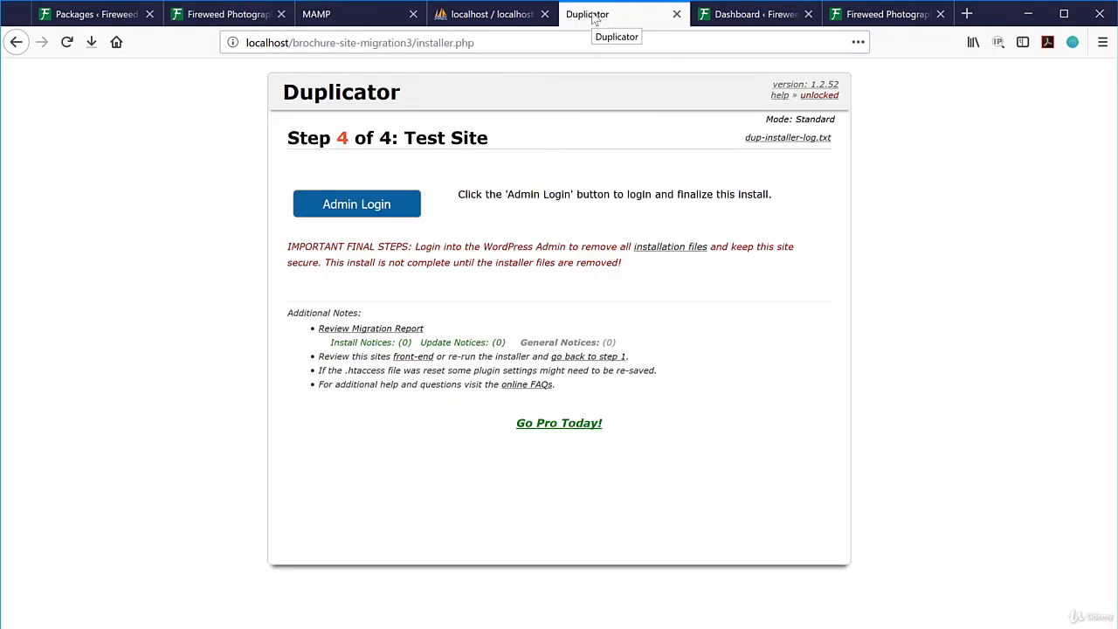
pyautogui.click(736, 15)
pyautogui.click(869, 17)
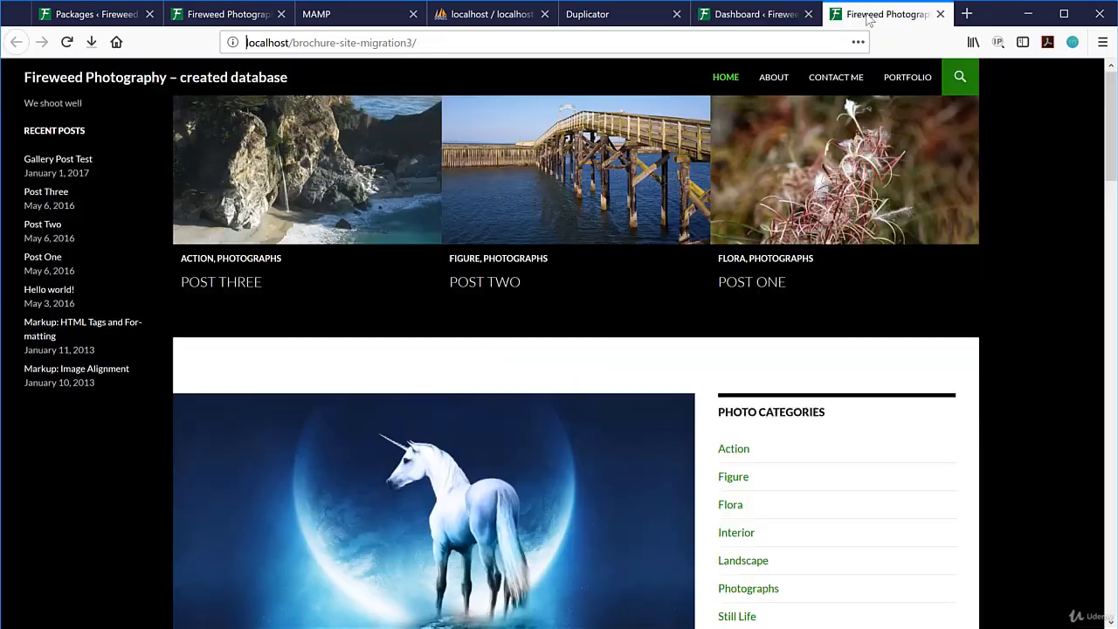